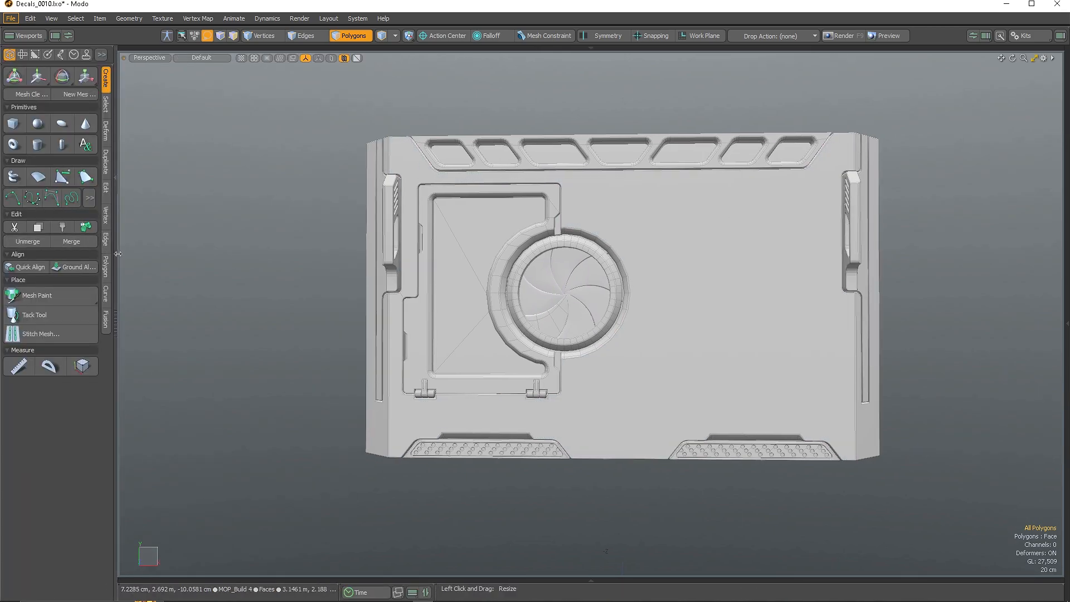
Scale the small square plate up about 6x to cover the panel's right half
{"action": "double_click", "coordinate": [688, 295]}
{"action": "key", "text": "y"}
{"action": "scroll", "coordinate": [712, 310], "scroll_direction": "up", "scroll_amount": 4}
{"action": "left_click_drag", "start_coordinate": [643, 329], "coordinate": [656, 346], "text": "alt"}
{"action": "scroll", "coordinate": [656, 346], "scroll_direction": "down", "scroll_amount": 2}
{"action": "left_click_drag", "start_coordinate": [637, 292], "coordinate": [696, 372]}
In front view, box-select the plate's top-left corner and a row of vertices
{"action": "key", "text": "Home"}
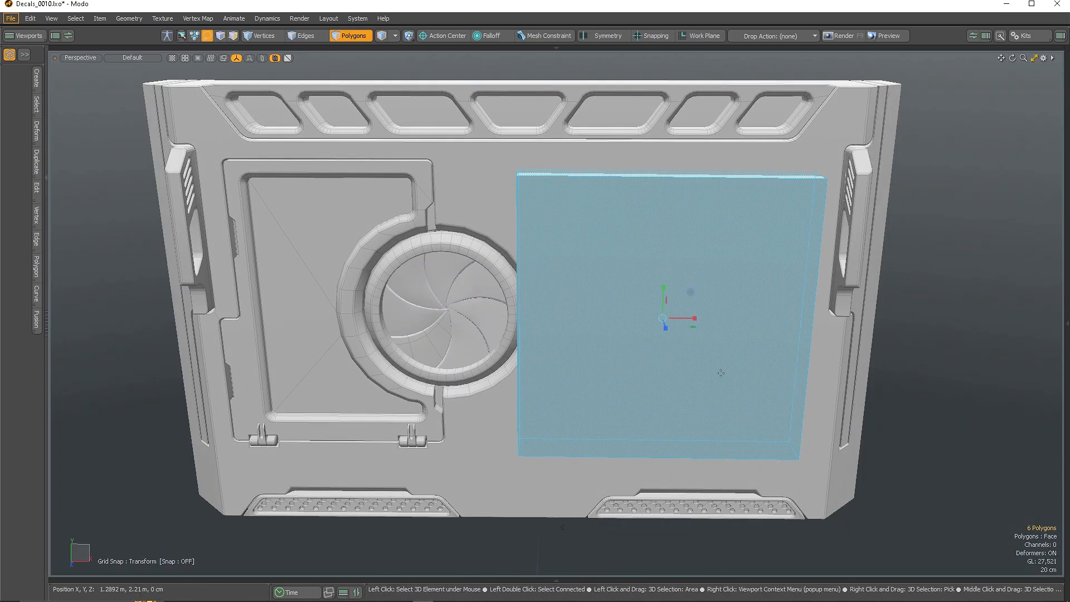
{"action": "key", "text": "KP_2"}
{"action": "scroll", "coordinate": [819, 321], "scroll_direction": "up", "scroll_amount": 2}
{"action": "key", "text": "1"}
{"action": "middle_click_drag", "start_coordinate": [454, 132], "coordinate": [549, 166]}
{"action": "middle_click_drag", "start_coordinate": [448, 462], "coordinate": [826, 508]}
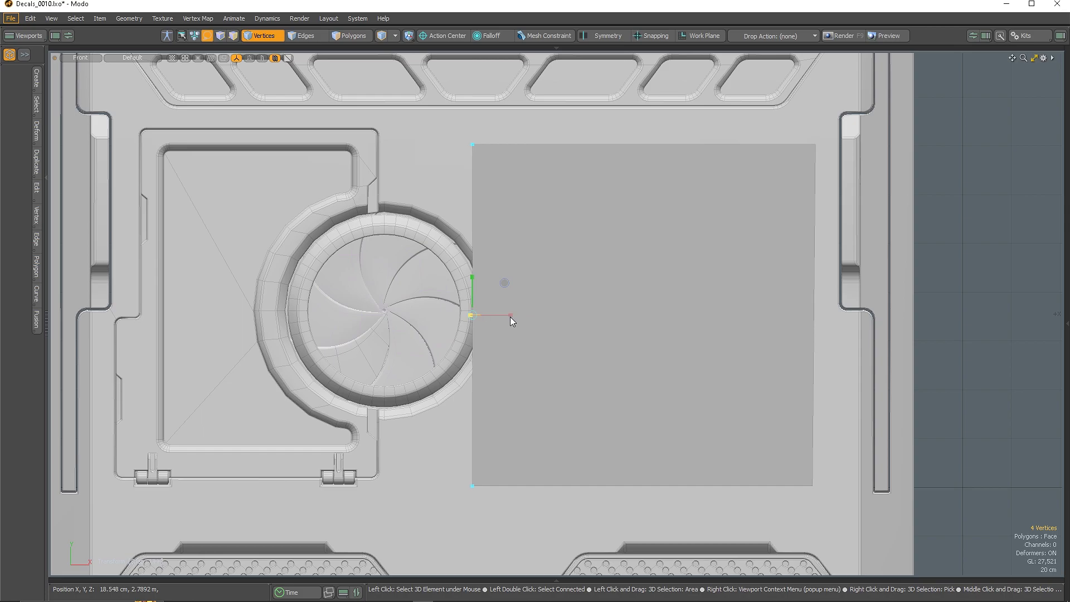
{"action": "key", "text": "space"}
{"action": "scroll", "coordinate": [644, 296], "scroll_direction": "down", "scroll_amount": 2}
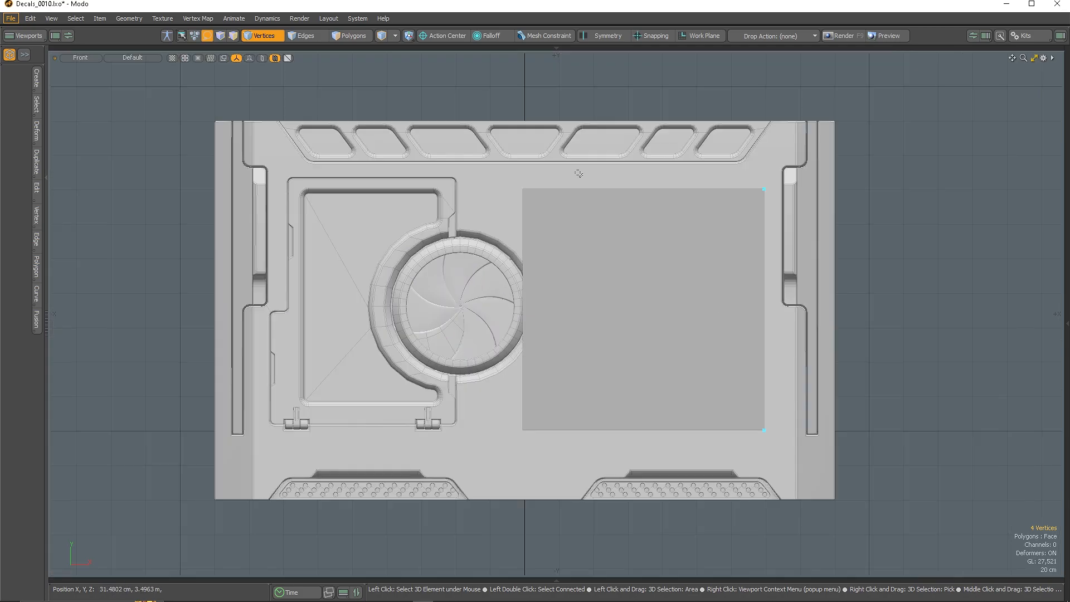
Enable vertex snapping and raise the plate's top edge toward the vents
{"action": "left_click", "coordinate": [750, 49]}
{"action": "left_click", "coordinate": [829, 55]}
{"action": "scroll", "coordinate": [479, 192], "scroll_direction": "up", "scroll_amount": 3}
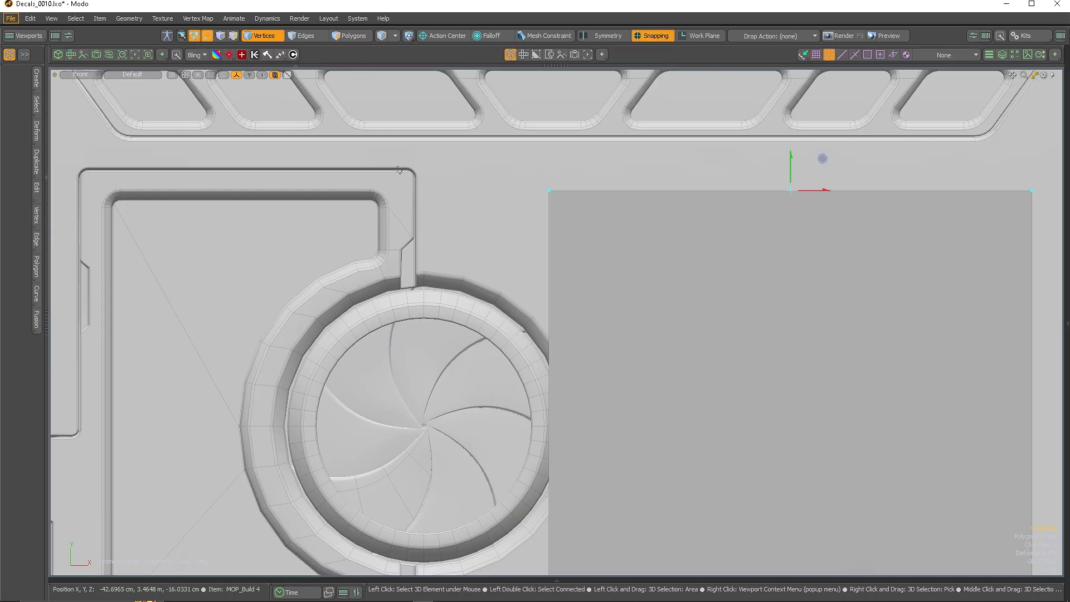
{"action": "left_click_drag", "start_coordinate": [952, 179], "coordinate": [401, 165]}
{"action": "scroll", "coordinate": [837, 362], "scroll_direction": "down", "scroll_amount": 2}
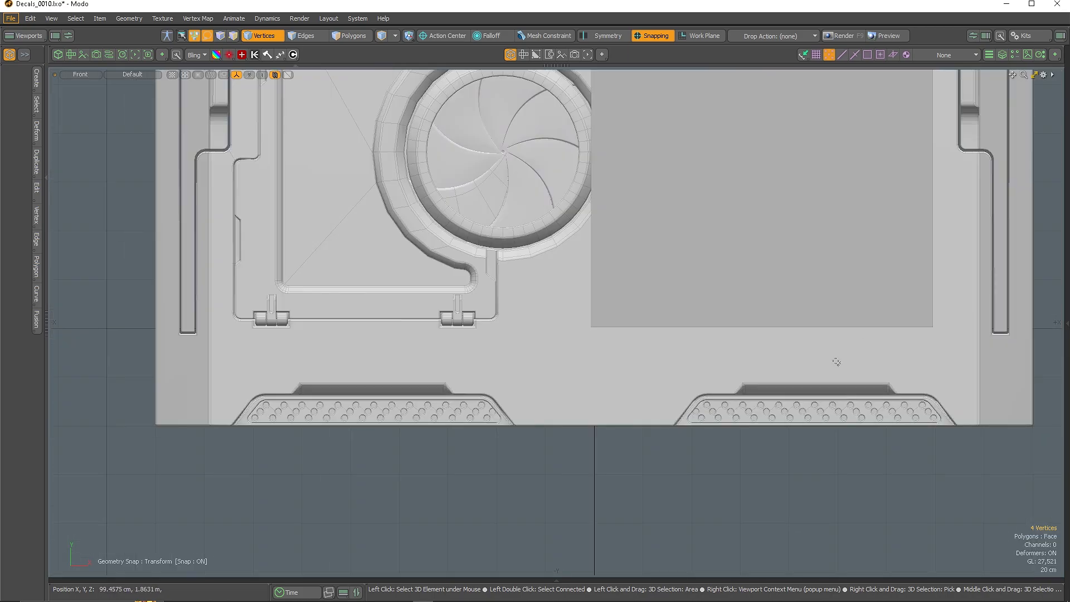
Move the plate's bottom vertices to align with the fan frame's bottom
{"action": "left_click_drag", "start_coordinate": [855, 348], "coordinate": [959, 349]}
{"action": "key", "text": "w"}
{"action": "scroll", "coordinate": [604, 320], "scroll_direction": "up", "scroll_amount": 4}
{"action": "left_click_drag", "start_coordinate": [463, 346], "coordinate": [206, 349], "text": "alt"}
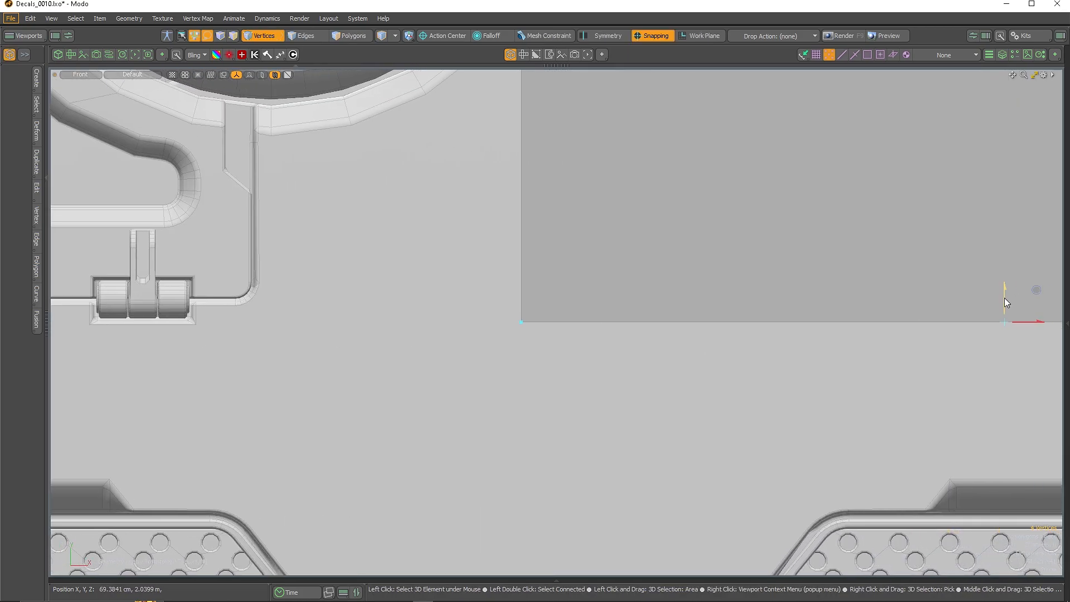
{"action": "left_click_drag", "start_coordinate": [1005, 301], "coordinate": [240, 307]}
{"action": "scroll", "coordinate": [817, 320], "scroll_direction": "down", "scroll_amount": 5}
{"action": "key", "text": "space"}
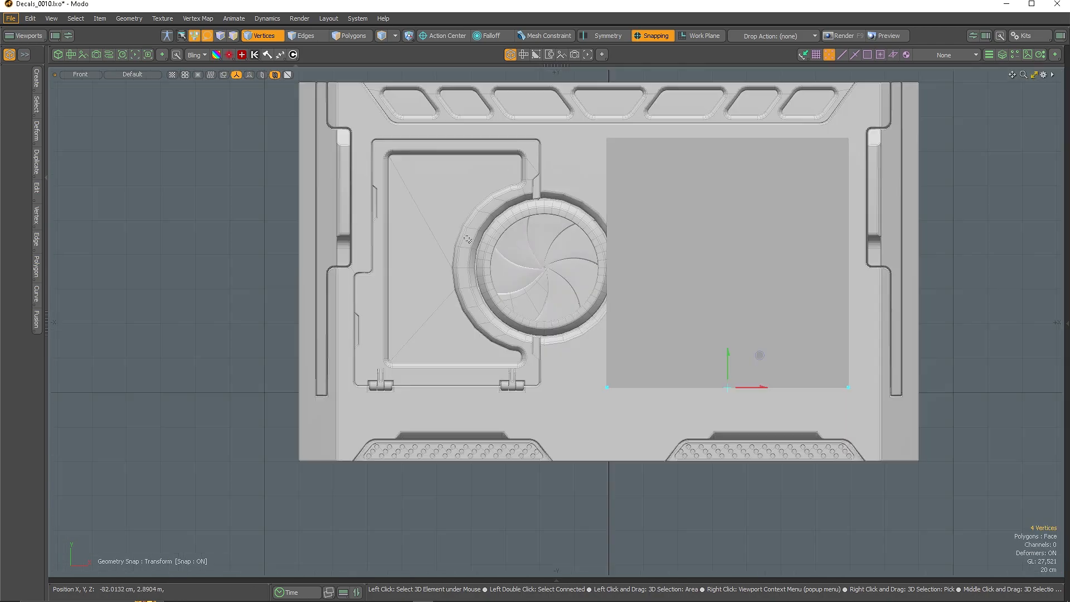
With snapping off, pull the plate's left edge out to the fan
{"action": "key", "text": "x"}
{"action": "left_click_drag", "start_coordinate": [639, 251], "coordinate": [593, 250]}
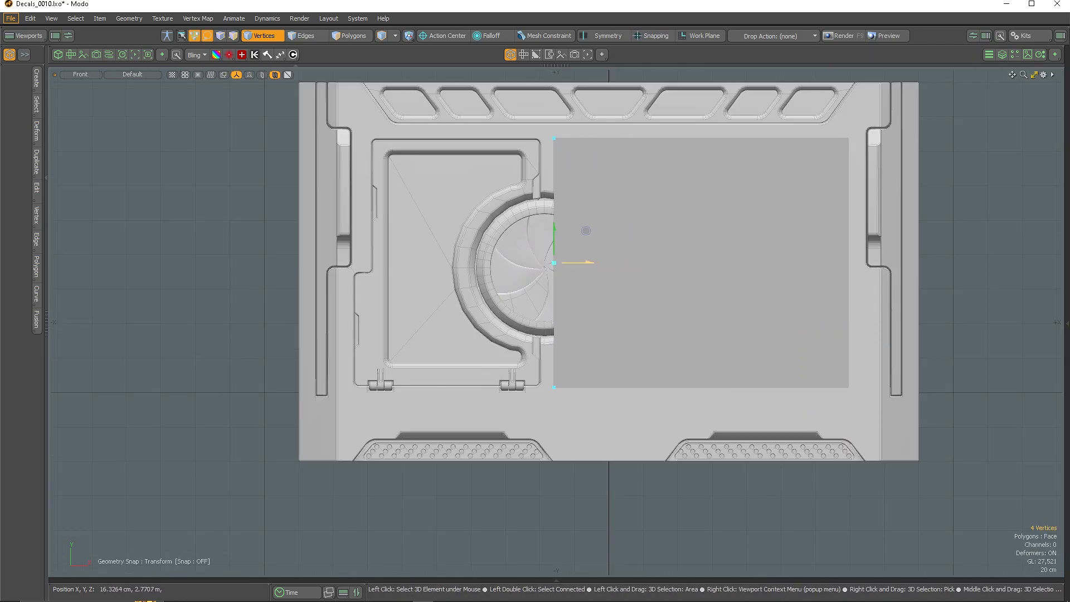
{"action": "scroll", "coordinate": [574, 237], "scroll_direction": "up", "scroll_amount": 2}
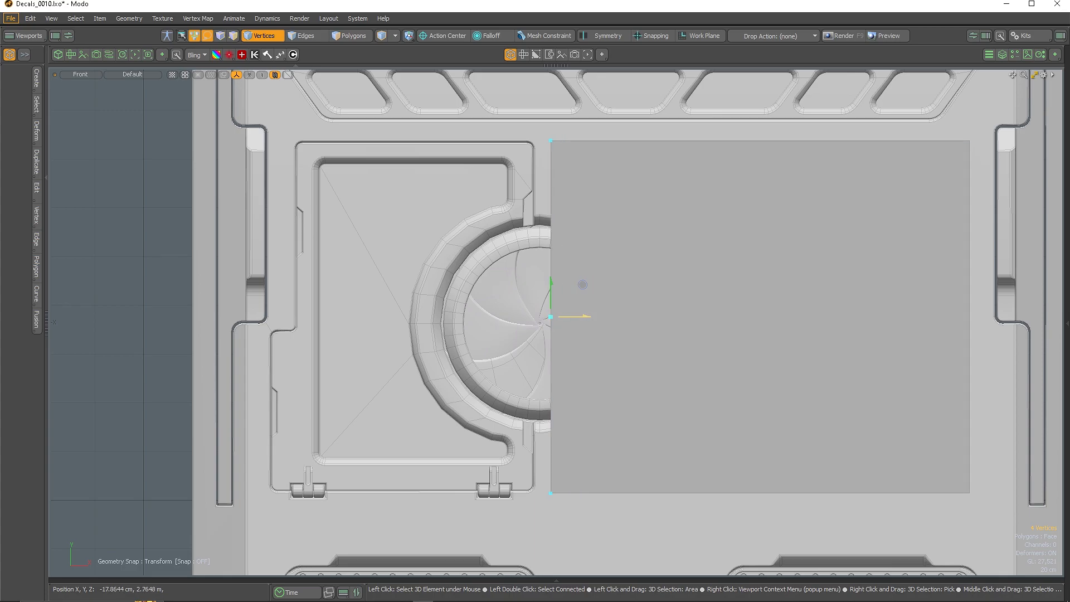
{"action": "scroll", "coordinate": [612, 279], "scroll_direction": "down", "scroll_amount": 2}
{"action": "key", "text": "space"}
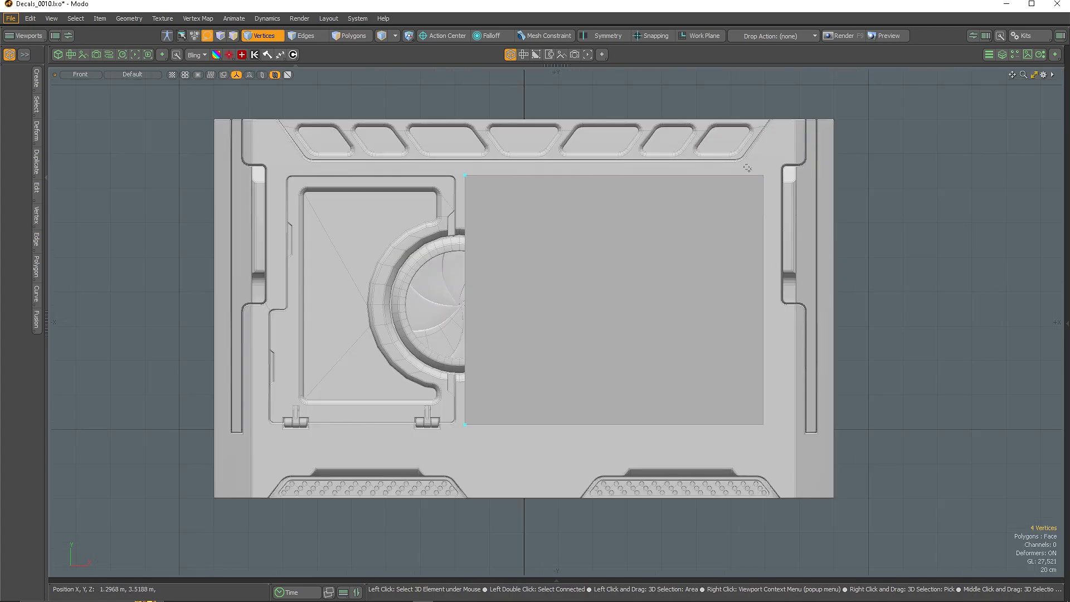
{"action": "left_click_drag", "start_coordinate": [699, 317], "coordinate": [706, 222], "text": "alt"}
Edge Bevel the plate's top-right corner edge into a diagonal chamfer
{"action": "left_click", "coordinate": [705, 225]}
{"action": "key", "text": "b"}
{"action": "left_click_drag", "start_coordinate": [524, 158], "coordinate": [573, 157]}
{"action": "left_click_drag", "start_coordinate": [573, 157], "coordinate": [515, 205], "text": "alt"}
{"action": "left_click_drag", "start_coordinate": [515, 205], "coordinate": [526, 205]}
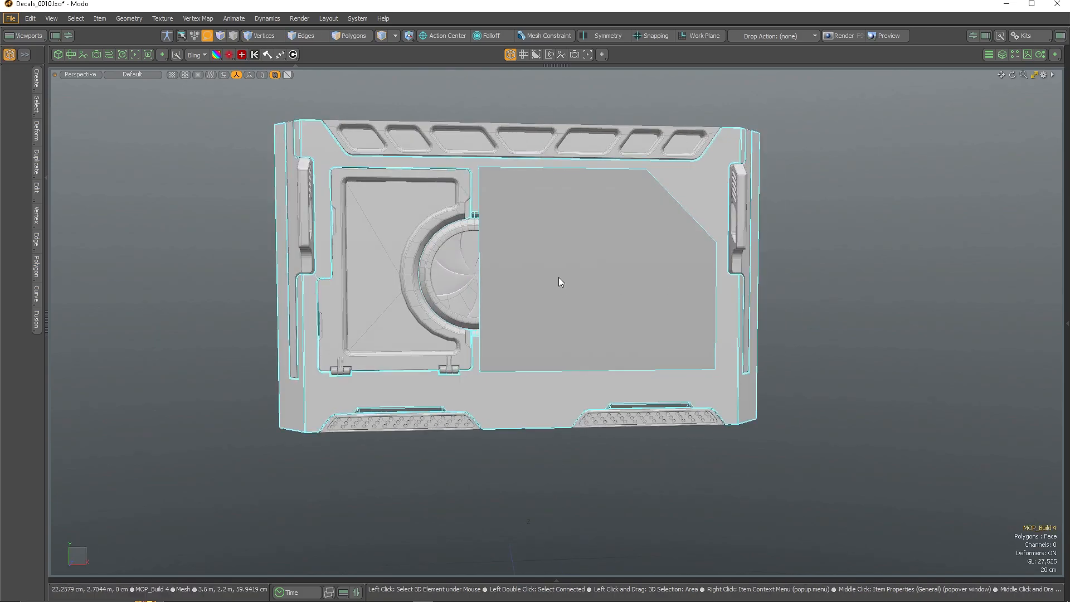
{"action": "left_click_drag", "start_coordinate": [559, 279], "coordinate": [660, 282], "text": "alt"}
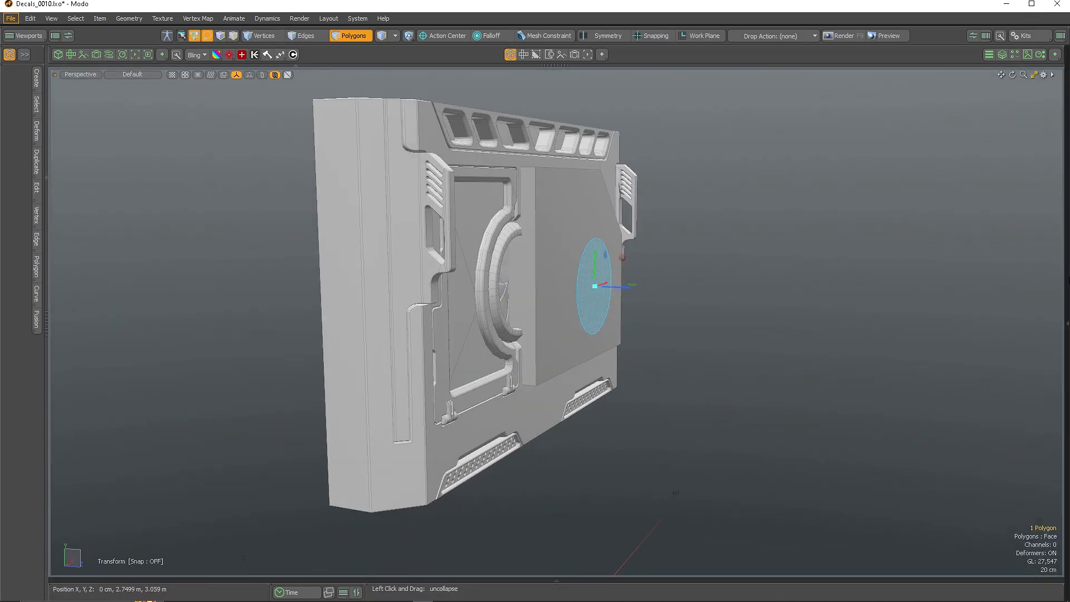
Duplicate MOP_Build 3 as MOP_Build 6 and select the new item
{"action": "left_click", "coordinate": [1066, 324]}
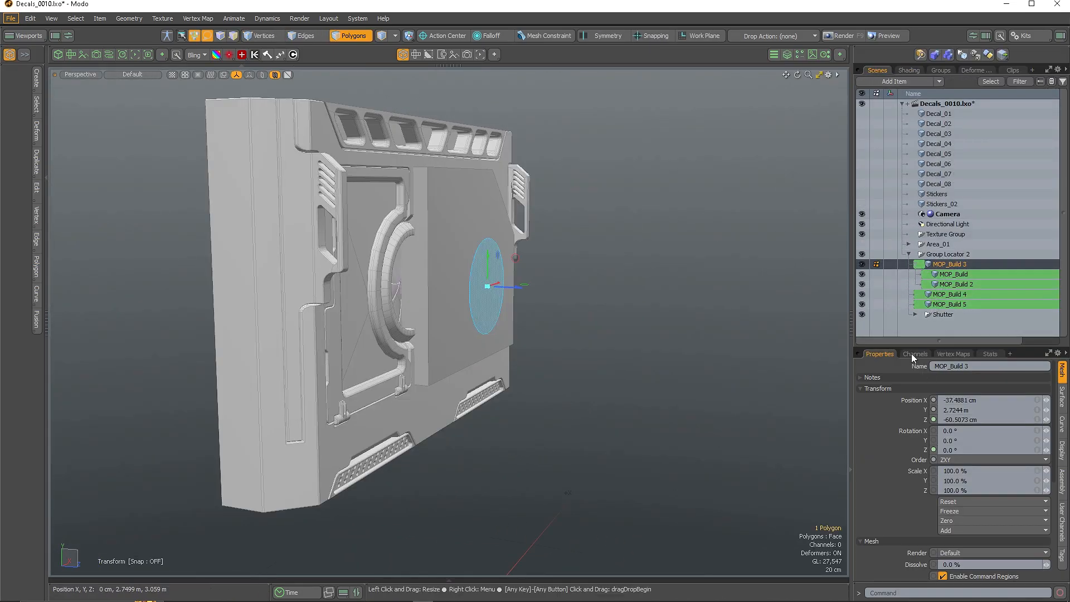
{"action": "right_click", "coordinate": [942, 268]}
{"action": "left_click", "coordinate": [936, 510]}
{"action": "left_click", "coordinate": [494, 297]}
{"action": "mouse_move", "coordinate": [502, 300]}
{"action": "left_mouse_down", "text": "alt"}
{"action": "mouse_move", "coordinate": [610, 290]}
{"action": "mouse_move", "coordinate": [590, 322]}
{"action": "mouse_move", "coordinate": [461, 332]}
{"action": "mouse_move", "coordinate": [517, 312]}
{"action": "left_mouse_up", "text": "alt"}
Extrude MOP_Build 6's disc polygon backwards into a cylinder
{"action": "key", "text": "3"}
{"action": "left_click", "coordinate": [505, 290]}
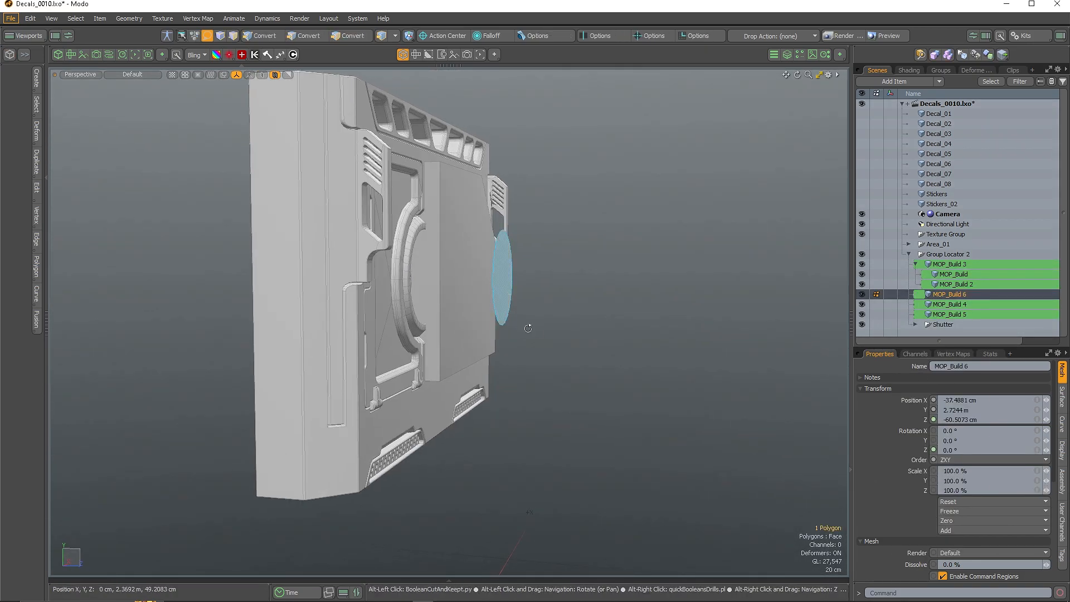
{"action": "left_click_drag", "start_coordinate": [591, 320], "coordinate": [554, 350], "text": "alt"}
{"action": "key", "text": "space"}
{"action": "left_click_drag", "start_coordinate": [486, 284], "coordinate": [413, 257]}
Scale the whole cylinder up about 1.7x in front view
{"action": "double_click", "coordinate": [382, 262]}
{"action": "key", "text": "KP_2"}
{"action": "scroll", "coordinate": [413, 257], "scroll_direction": "up", "scroll_amount": 3}
{"action": "key", "text": "r"}
{"action": "left_click_drag", "start_coordinate": [428, 220], "coordinate": [534, 357]}
{"action": "scroll", "coordinate": [427, 231], "scroll_direction": "down", "scroll_amount": 3}
{"action": "scroll", "coordinate": [422, 223], "scroll_direction": "up", "scroll_amount": 3}
{"action": "key", "text": "space"}
{"action": "scroll", "coordinate": [474, 332], "scroll_direction": "down", "scroll_amount": 2}
{"action": "scroll", "coordinate": [473, 332], "scroll_direction": "up", "scroll_amount": 2}
{"action": "key", "text": "KP_Decimal"}
{"action": "scroll", "coordinate": [484, 281], "scroll_direction": "down", "scroll_amount": 4}
Merge MOP_Build 6 into MOP_Build 4 with Merge Meshes
{"action": "key", "text": "5"}
{"action": "left_click", "coordinate": [534, 356]}
{"action": "left_click", "coordinate": [472, 304]}
{"action": "left_click", "coordinate": [516, 274]}
{"action": "left_click", "coordinate": [475, 313], "text": "shift"}
{"action": "right_click", "coordinate": [946, 304]}
{"action": "left_click", "coordinate": [942, 543]}
{"action": "left_click", "coordinate": [608, 321]}
Select the merged disc and plate polygons, then delete the flat plate polygon
{"action": "left_click_drag", "start_coordinate": [677, 363], "coordinate": [631, 350], "text": "alt"}
{"action": "left_click", "coordinate": [708, 363]}
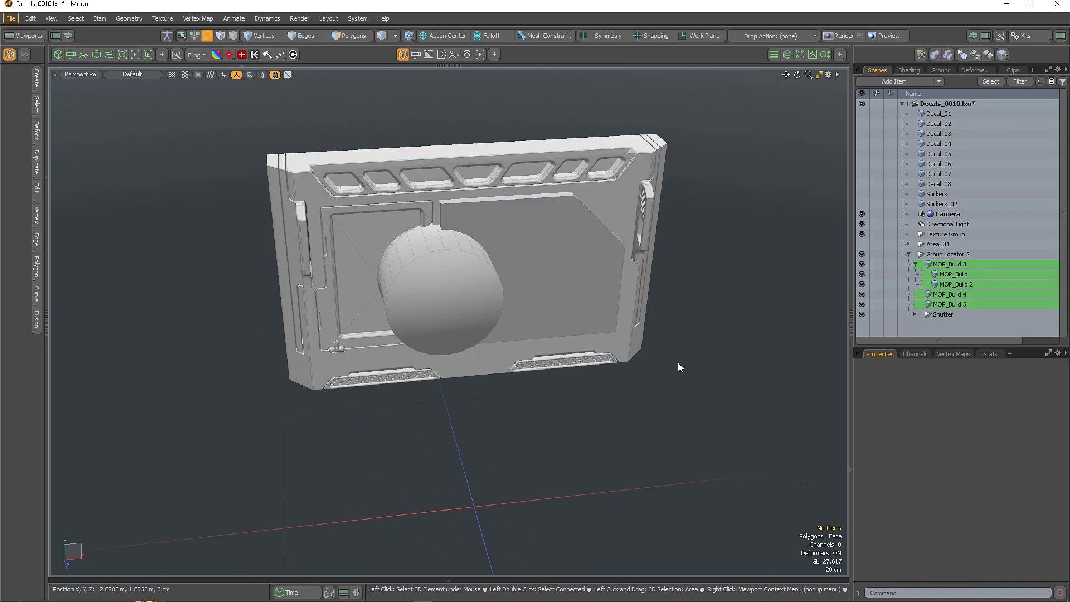
{"action": "left_click_drag", "start_coordinate": [707, 364], "coordinate": [663, 356], "text": "alt"}
{"action": "left_click", "coordinate": [457, 289]}
{"action": "key", "text": "3"}
{"action": "double_click", "coordinate": [457, 291]}
{"action": "left_click_drag", "start_coordinate": [502, 335], "coordinate": [566, 330], "text": "alt"}
{"action": "double_click", "coordinate": [522, 258], "text": "shift"}
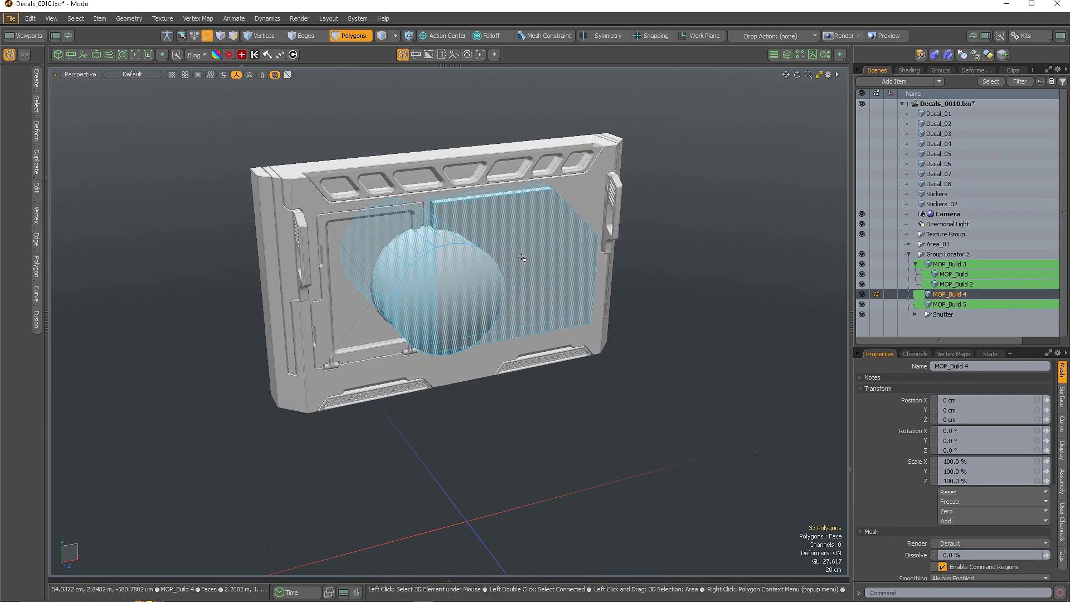
{"action": "left_click", "coordinate": [523, 272]}
{"action": "key", "text": "Delete"}
Test sliding the cylinder down, then undo the move
{"action": "left_click_drag", "start_coordinate": [523, 272], "coordinate": [518, 234], "text": "alt"}
{"action": "scroll", "coordinate": [518, 232], "scroll_direction": "up", "scroll_amount": 4}
{"action": "scroll", "coordinate": [518, 232], "scroll_direction": "down", "scroll_amount": 4}
{"action": "double_click", "coordinate": [454, 286]}
{"action": "key", "text": "w"}
{"action": "mouse_move", "coordinate": [425, 277]}
{"action": "left_mouse_down"}
{"action": "mouse_move", "coordinate": [425, 314]}
{"action": "mouse_move", "coordinate": [425, 296]}
{"action": "left_mouse_up"}
{"action": "key", "text": "ctrl+z"}
Isolate the plate and cylinder, hide the cylinder to inspect, then unhide everything
{"action": "left_click_drag", "start_coordinate": [490, 294], "coordinate": [558, 312], "text": "alt"}
{"action": "double_click", "coordinate": [540, 291], "text": "shift"}
{"action": "key", "text": "shift+h"}
{"action": "double_click", "coordinate": [467, 368]}
{"action": "key", "text": "h"}
{"action": "left_click_drag", "start_coordinate": [440, 273], "coordinate": [580, 287], "text": "alt"}
{"action": "key", "text": "u"}
{"action": "left_click_drag", "start_coordinate": [658, 312], "coordinate": [600, 353], "text": "alt"}
{"action": "scroll", "coordinate": [532, 327], "scroll_direction": "up", "scroll_amount": 3}
Select the plate's polygons and narrow the selection to a single polygon
{"action": "double_click", "coordinate": [596, 334]}
{"action": "left_click_drag", "start_coordinate": [435, 134], "coordinate": [471, 248], "text": "alt"}
{"action": "scroll", "coordinate": [390, 501], "scroll_direction": "up", "scroll_amount": 3}
{"action": "left_click_drag", "start_coordinate": [395, 502], "coordinate": [435, 485], "text": "alt"}
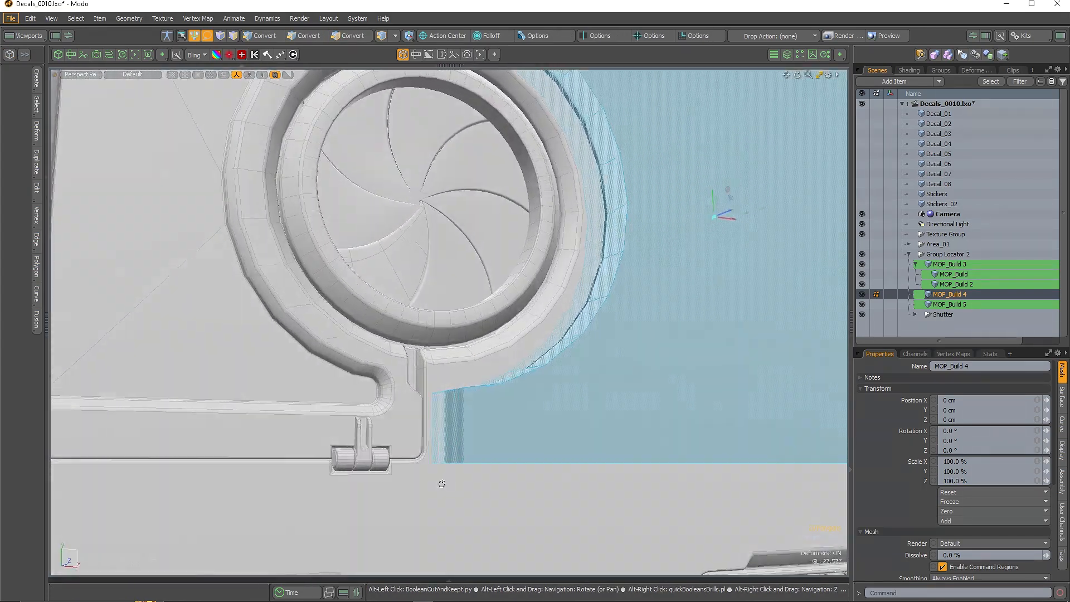
{"action": "scroll", "coordinate": [493, 446], "scroll_direction": "down", "scroll_amount": 4}
{"action": "scroll", "coordinate": [491, 335], "scroll_direction": "up", "scroll_amount": 2}
{"action": "left_click_drag", "start_coordinate": [474, 290], "coordinate": [502, 251], "text": "alt"}
{"action": "left_click", "coordinate": [584, 230]}
{"action": "scroll", "coordinate": [558, 313], "scroll_direction": "down", "scroll_amount": 3}
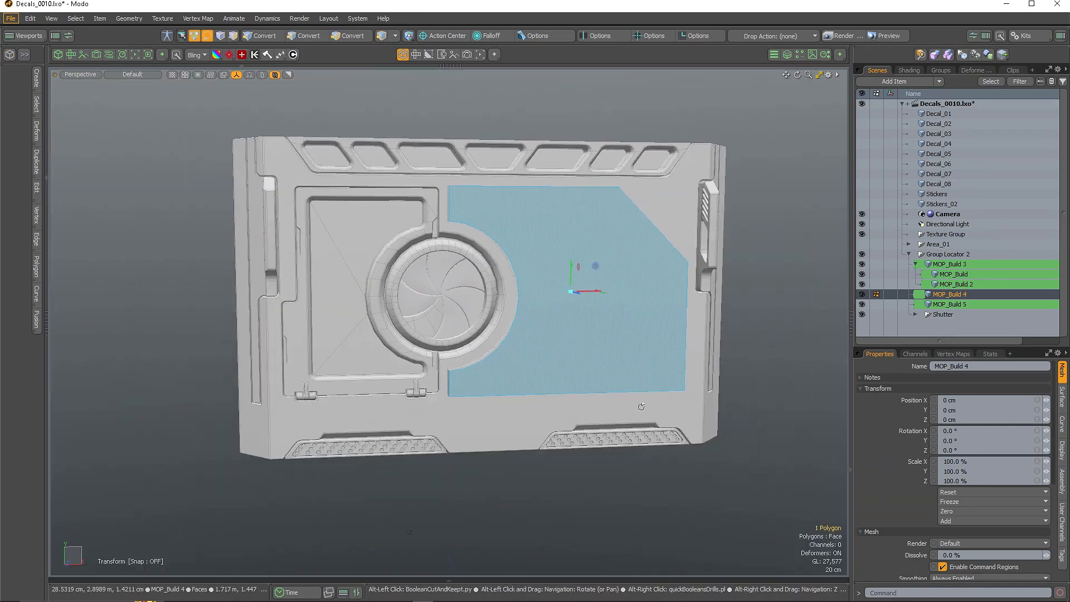
{"action": "scroll", "coordinate": [630, 403], "scroll_direction": "up", "scroll_amount": 3}
Cut the plate into the panel as a boolean build with 2 mm gaps
{"action": "key", "text": "ctrl+shift+z"}
{"action": "scroll", "coordinate": [474, 201], "scroll_direction": "down", "scroll_amount": 3}
{"action": "scroll", "coordinate": [461, 193], "scroll_direction": "up", "scroll_amount": 3}
{"action": "left_click_drag", "start_coordinate": [461, 192], "coordinate": [406, 226], "text": "alt"}
{"action": "scroll", "coordinate": [446, 179], "scroll_direction": "up", "scroll_amount": 3}
{"action": "left_click_drag", "start_coordinate": [557, 101], "coordinate": [608, 79], "text": "alt"}
{"action": "left_click", "coordinate": [908, 114]}
Check MOP_Build 6's Panel Gap Width setting, then deselect the build
{"action": "left_click", "coordinate": [959, 124]}
{"action": "left_click", "coordinate": [1062, 522]}
{"action": "left_click", "coordinate": [986, 403]}
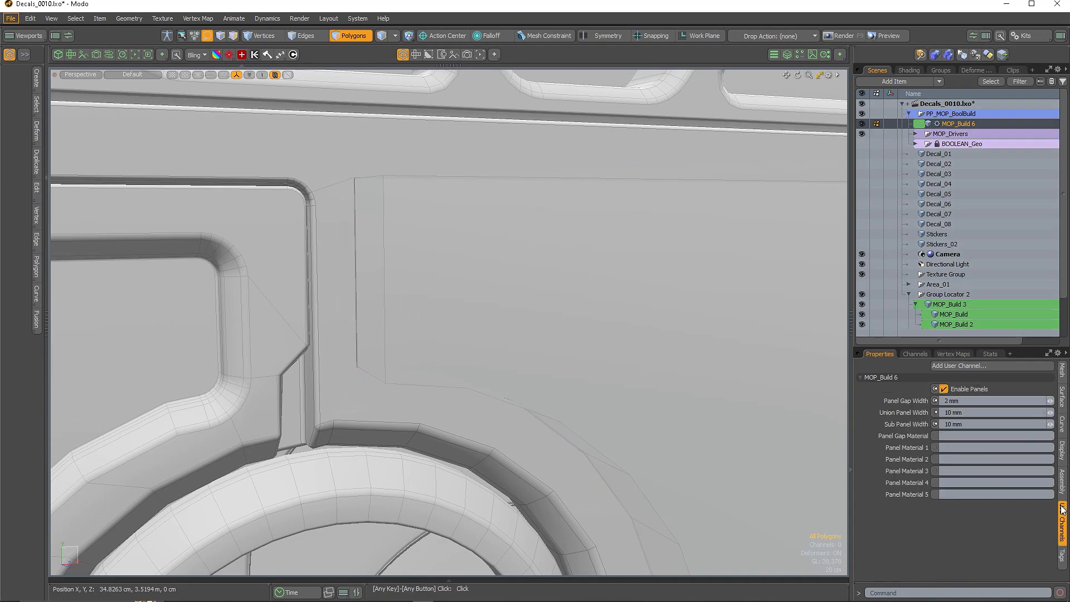
{"action": "scroll", "coordinate": [400, 262], "scroll_direction": "down", "scroll_amount": 4}
{"action": "left_click", "coordinate": [378, 212]}
{"action": "left_click_drag", "start_coordinate": [399, 263], "coordinate": [402, 223], "text": "alt"}
Select the plate's corner edges, dropping the circle arc edges from the selection
{"action": "key", "text": "2"}
{"action": "scroll", "coordinate": [366, 215], "scroll_direction": "down", "scroll_amount": 4}
{"action": "right_click_drag", "start_coordinate": [411, 276], "coordinate": [416, 440], "text": "ctrl"}
{"action": "scroll", "coordinate": [474, 334], "scroll_direction": "down", "scroll_amount": 1}
{"action": "scroll", "coordinate": [535, 335], "scroll_direction": "up", "scroll_amount": 2}
{"action": "left_click_drag", "start_coordinate": [560, 343], "coordinate": [555, 321], "text": "alt"}
Edge Bevel the selected corners with a higher Round Level for a smooth rounded outline
{"action": "key", "text": "b"}
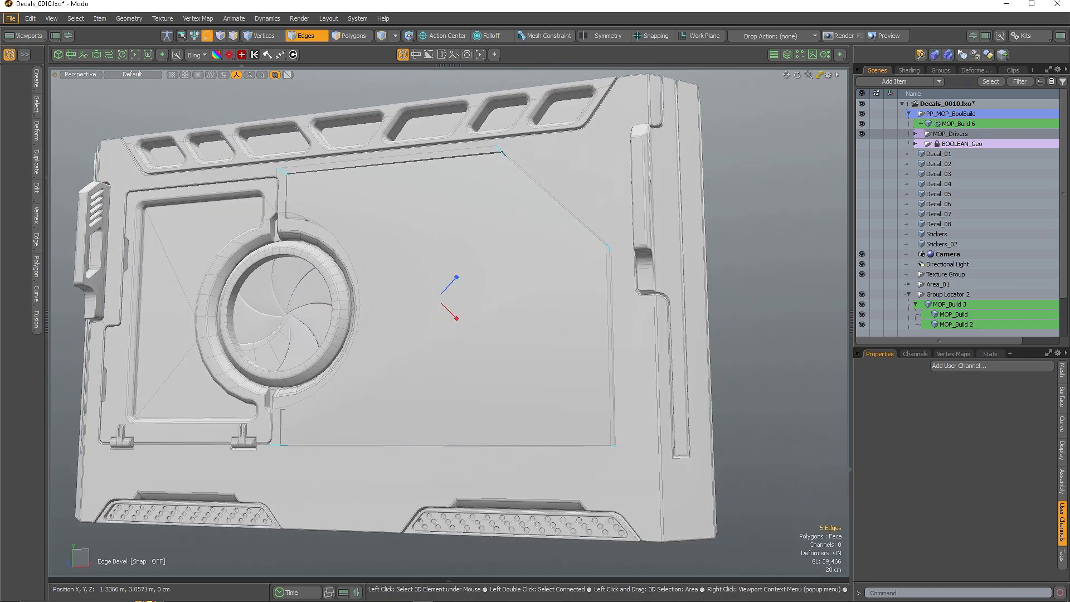
{"action": "left_click", "coordinate": [526, 319]}
{"action": "type", "text": "dddddd"}
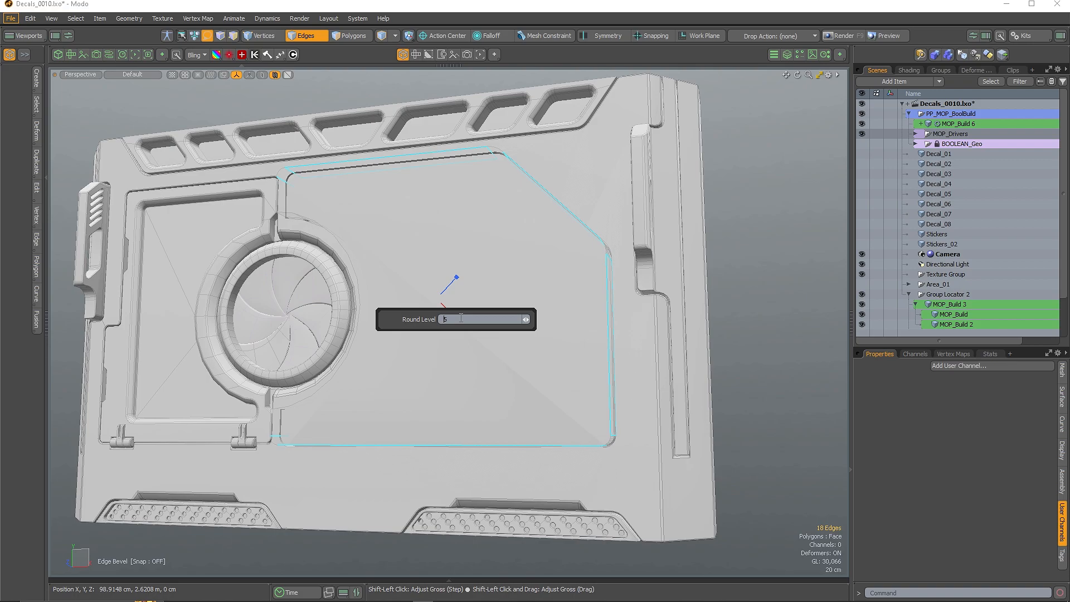
{"action": "left_click_drag", "start_coordinate": [517, 268], "coordinate": [388, 313], "text": "alt"}
{"action": "scroll", "coordinate": [452, 251], "scroll_direction": "down", "scroll_amount": 3}
{"action": "scroll", "coordinate": [451, 251], "scroll_direction": "up", "scroll_amount": 4}
{"action": "scroll", "coordinate": [353, 424], "scroll_direction": "up", "scroll_amount": 5}
{"action": "key", "text": "space"}
Select the short edge at the plate's lower-left corner and inspect it from several angles
{"action": "left_click", "coordinate": [341, 345]}
{"action": "scroll", "coordinate": [370, 337], "scroll_direction": "down", "scroll_amount": 3}
{"action": "left_click_drag", "start_coordinate": [491, 368], "coordinate": [419, 362], "text": "alt"}
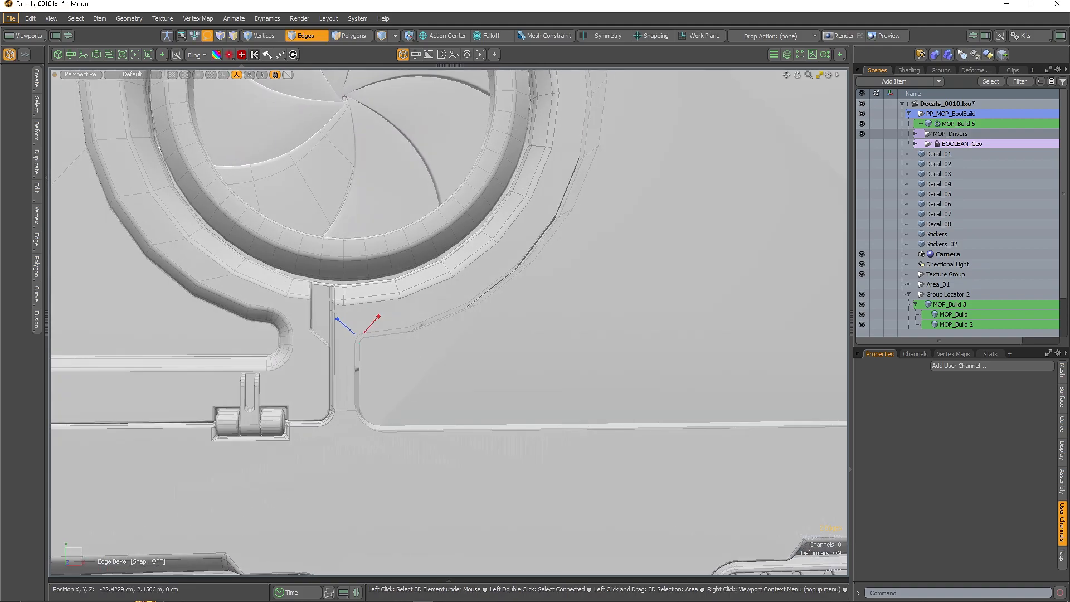
{"action": "scroll", "coordinate": [274, 282], "scroll_direction": "down", "scroll_amount": 2}
{"action": "left_click_drag", "start_coordinate": [275, 281], "coordinate": [391, 279], "text": "alt"}
{"action": "scroll", "coordinate": [390, 279], "scroll_direction": "down", "scroll_amount": 3}
{"action": "key", "text": "space"}
{"action": "left_click_drag", "start_coordinate": [491, 296], "coordinate": [573, 304], "text": "alt"}
{"action": "scroll", "coordinate": [574, 305], "scroll_direction": "down", "scroll_amount": 3}
{"action": "key", "text": "3"}
{"action": "left_click_drag", "start_coordinate": [479, 238], "coordinate": [461, 132], "text": "alt"}
Bake the boolean panel build into a plain mesh from the boolean options
{"action": "left_click", "coordinate": [451, 312]}
{"action": "left_click_drag", "start_coordinate": [451, 312], "coordinate": [416, 428], "text": "alt"}
{"action": "key", "text": "ctrl+shift+b"}
{"action": "left_click", "coordinate": [443, 446]}
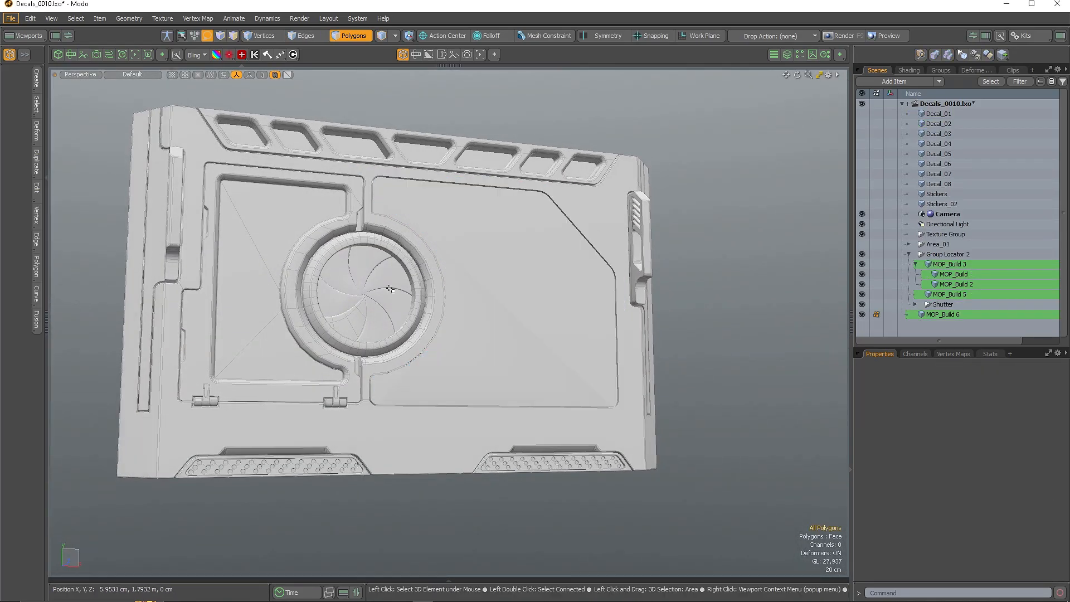
{"action": "left_click_drag", "start_coordinate": [390, 288], "coordinate": [416, 223], "text": "alt"}
{"action": "scroll", "coordinate": [343, 245], "scroll_direction": "up", "scroll_amount": 5}
{"action": "left_click_drag", "start_coordinate": [344, 246], "coordinate": [592, 289], "text": "alt"}
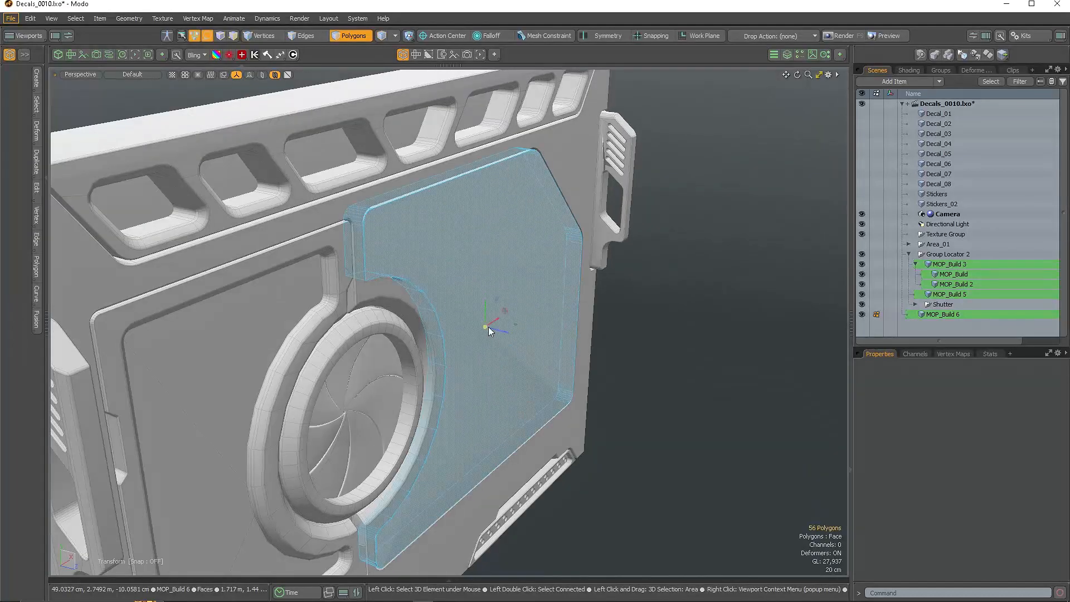
Slide the plate outward along its axis using the transform handles
{"action": "key", "text": "3"}
{"action": "scroll", "coordinate": [352, 307], "scroll_direction": "down", "scroll_amount": 10}
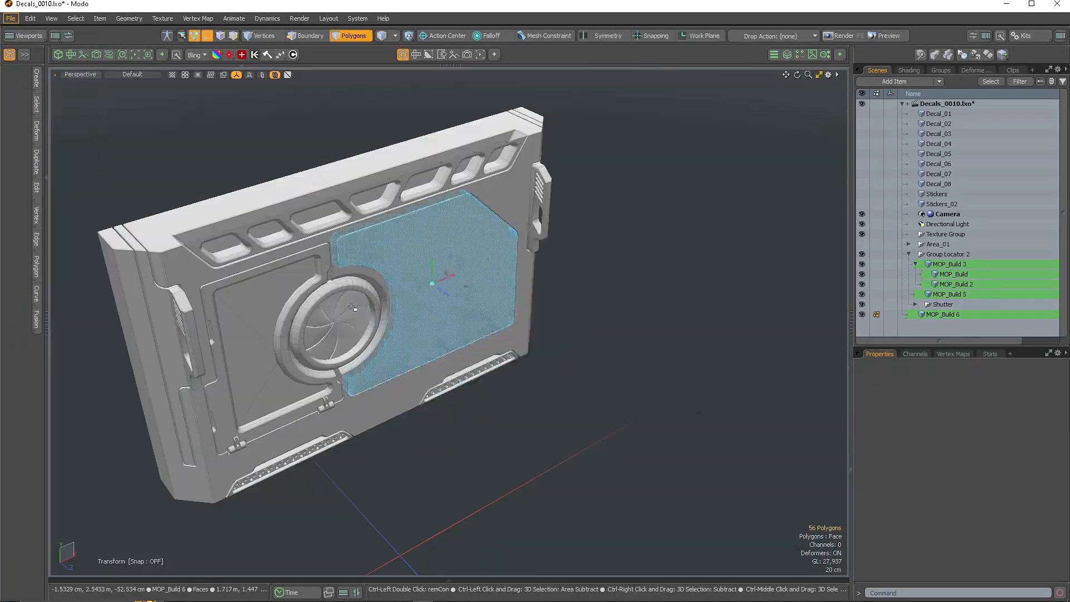
{"action": "scroll", "coordinate": [352, 307], "scroll_direction": "up", "scroll_amount": 5}
{"action": "left_click_drag", "start_coordinate": [353, 307], "coordinate": [401, 296], "text": "alt"}
{"action": "key", "text": "Escape"}
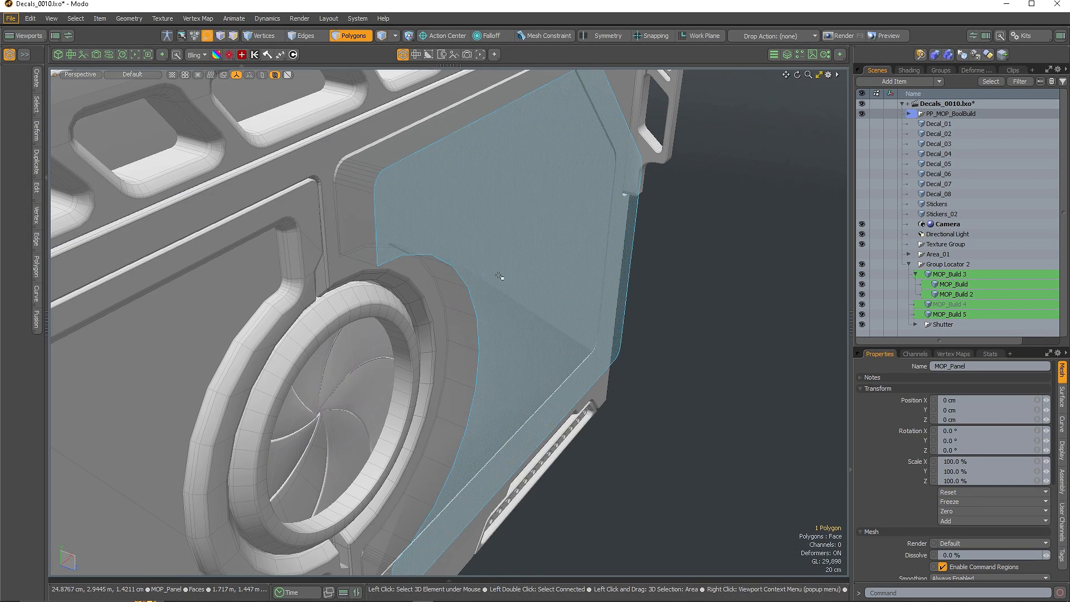
{"action": "key", "text": "y"}
{"action": "left_click_drag", "start_coordinate": [533, 293], "coordinate": [535, 293]}
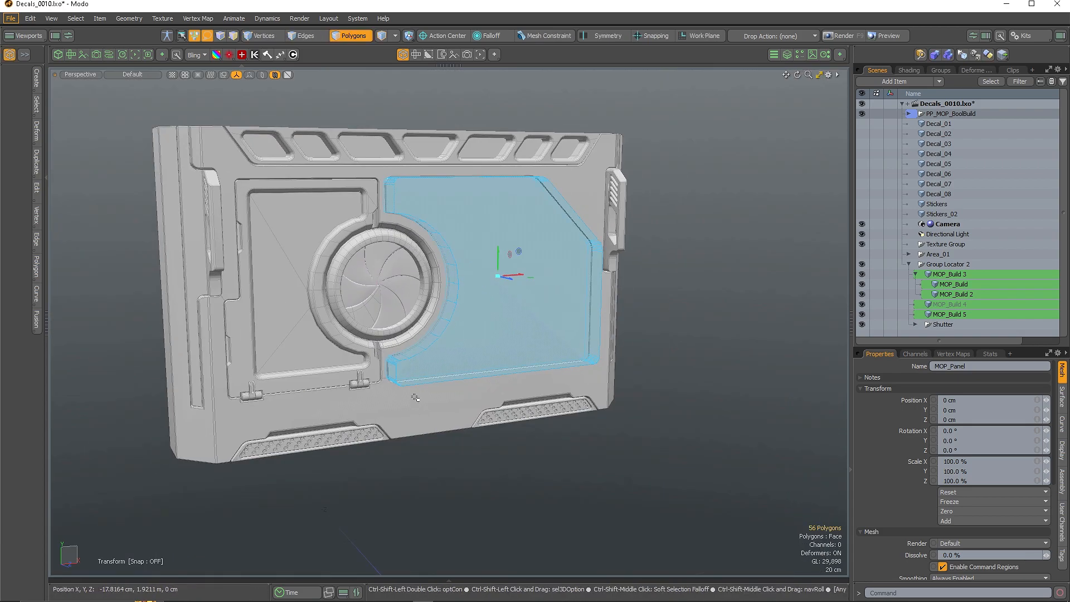
Separate the plate into its own MOP_Build 7 mesh and pull it outward to inspect
{"action": "key", "text": "ctrl+b"}
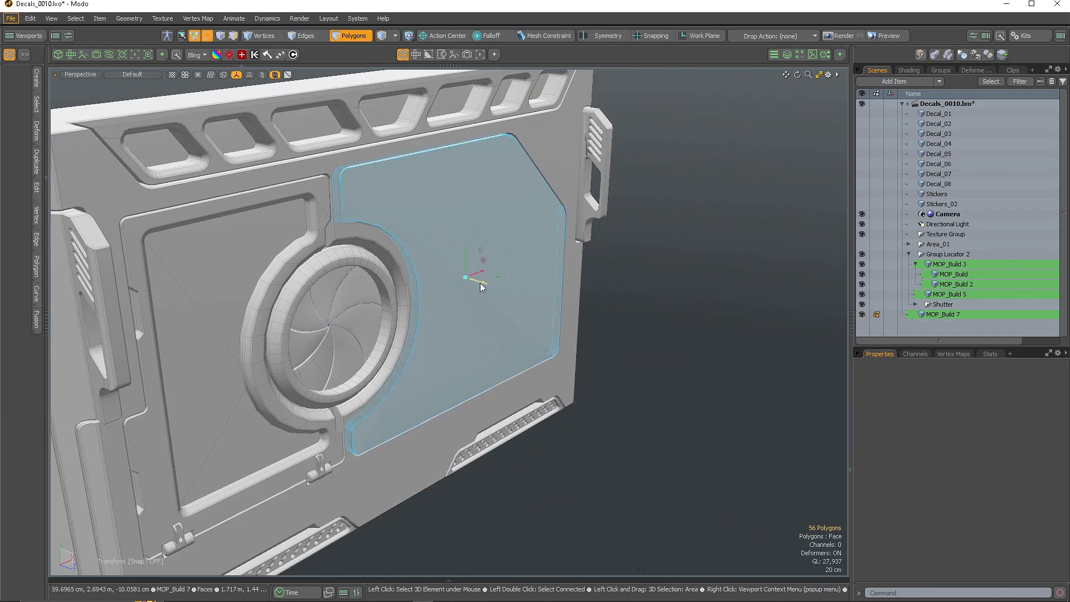
{"action": "left_click_drag", "start_coordinate": [480, 282], "coordinate": [547, 304]}
{"action": "left_click_drag", "start_coordinate": [548, 305], "coordinate": [493, 256], "text": "alt"}
{"action": "key", "text": "ctrl+z"}
{"action": "scroll", "coordinate": [377, 265], "scroll_direction": "up", "scroll_amount": 3}
{"action": "left_click_drag", "start_coordinate": [514, 316], "coordinate": [582, 334]}
{"action": "left_click_drag", "start_coordinate": [582, 335], "coordinate": [518, 340], "text": "alt"}
{"action": "scroll", "coordinate": [392, 186], "scroll_direction": "up", "scroll_amount": 3}
{"action": "left_click_drag", "start_coordinate": [392, 186], "coordinate": [407, 197], "text": "alt"}
Hide the body and collapse the first rounded corner's vertices to a point, then select the next corner
{"action": "key", "text": "shift+h"}
{"action": "scroll", "coordinate": [407, 198], "scroll_direction": "down", "scroll_amount": 3}
{"action": "key", "text": "1"}
{"action": "left_click_drag", "start_coordinate": [373, 139], "coordinate": [479, 167]}
{"action": "key", "text": "alt+BackSpace"}
{"action": "scroll", "coordinate": [410, 174], "scroll_direction": "down", "scroll_amount": 3}
{"action": "scroll", "coordinate": [479, 167], "scroll_direction": "up", "scroll_amount": 2}
{"action": "left_click_drag", "start_coordinate": [544, 134], "coordinate": [586, 190]}
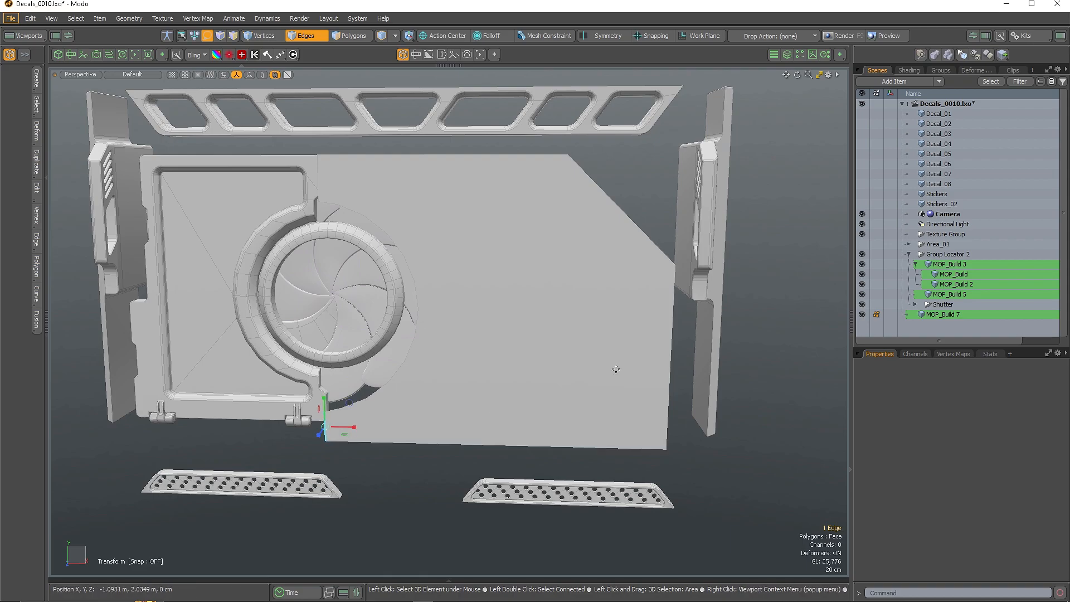
Unhide the panel body and cut-and-paste the large flat face as a separate piece
{"action": "key", "text": "u"}
{"action": "left_click_drag", "start_coordinate": [467, 271], "coordinate": [413, 278], "text": "alt"}
{"action": "key", "text": "3"}
{"action": "left_click", "coordinate": [492, 273]}
{"action": "key", "text": "q"}
{"action": "key", "text": "ctrl+c"}
{"action": "key", "text": "ctrl+v"}
{"action": "key", "text": "w"}
{"action": "double_click", "coordinate": [446, 246]}
{"action": "key", "text": "Delete"}
{"action": "left_click", "coordinate": [635, 334]}
Thicken the detached panel face into a solid block
{"action": "key", "text": "shift+x"}
{"action": "key", "text": "q"}
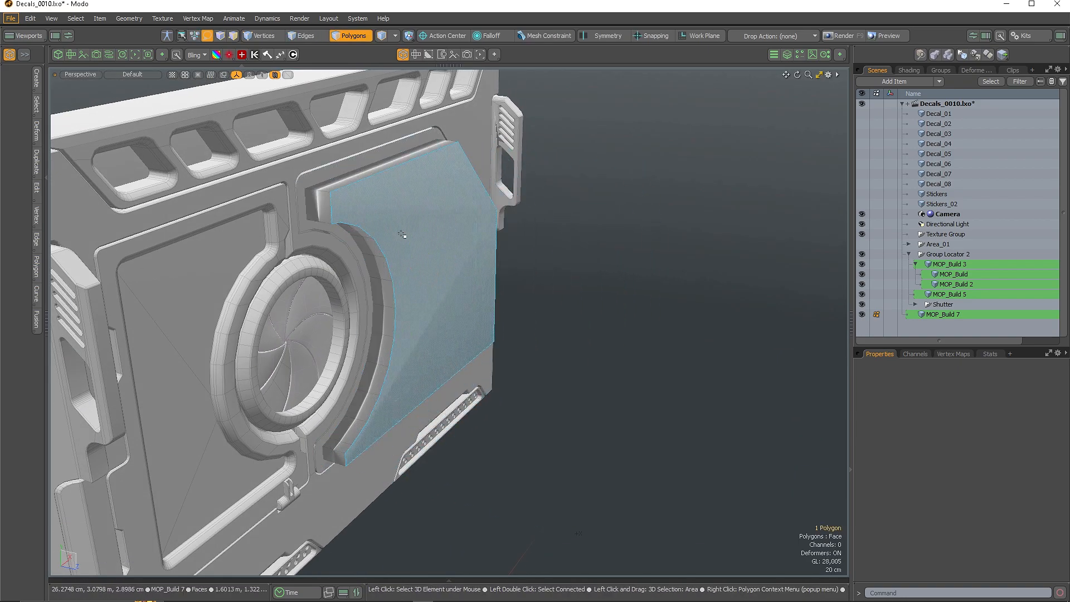
{"action": "scroll", "coordinate": [319, 205], "scroll_direction": "up", "scroll_amount": 4}
{"action": "left_click_drag", "start_coordinate": [327, 193], "coordinate": [251, 254], "text": "alt"}
{"action": "scroll", "coordinate": [255, 232], "scroll_direction": "up", "scroll_amount": 5}
Select the block's groove-corner edges and round them off with an Edge Bevel
{"action": "key", "text": "2"}
{"action": "left_click", "coordinate": [247, 230]}
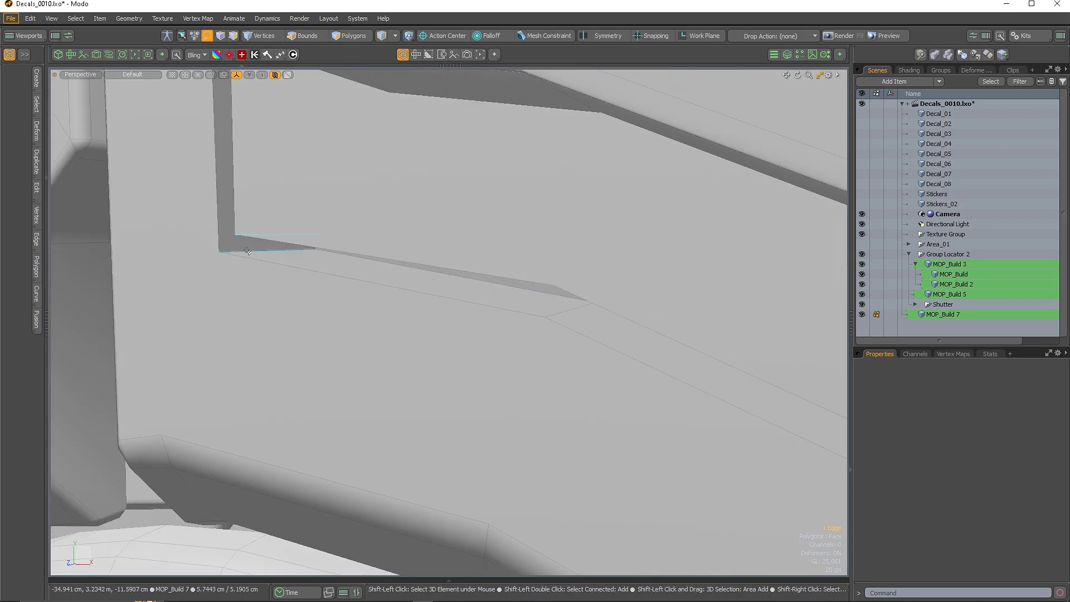
{"action": "scroll", "coordinate": [257, 278], "scroll_direction": "down", "scroll_amount": 5}
{"action": "key", "text": "q"}
{"action": "left_click_drag", "start_coordinate": [362, 273], "coordinate": [461, 259], "text": "alt"}
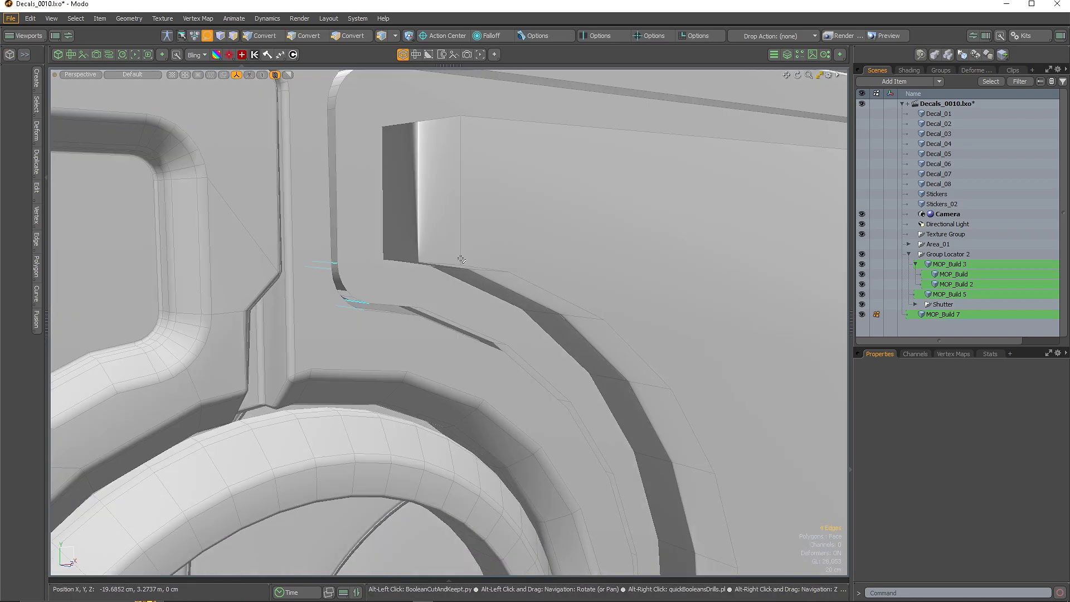
{"action": "scroll", "coordinate": [461, 260], "scroll_direction": "down", "scroll_amount": 4}
{"action": "scroll", "coordinate": [570, 264], "scroll_direction": "down", "scroll_amount": 4}
{"action": "left_click_drag", "start_coordinate": [570, 265], "coordinate": [439, 211], "text": "alt"}
{"action": "left_click_drag", "start_coordinate": [521, 379], "coordinate": [521, 381], "text": "ctrl"}
{"action": "scroll", "coordinate": [484, 325], "scroll_direction": "up", "scroll_amount": 3}
{"action": "left_click_drag", "start_coordinate": [484, 325], "coordinate": [686, 246], "text": "alt"}
{"action": "key", "text": "b"}
{"action": "key", "text": "q"}
Push the whole thickened block outward along Z
{"action": "key", "text": "3"}
{"action": "double_click", "coordinate": [617, 246]}
{"action": "key", "text": "w"}
{"action": "left_click_drag", "start_coordinate": [553, 263], "coordinate": [432, 226]}
{"action": "key", "text": "Escape"}
{"action": "scroll", "coordinate": [617, 227], "scroll_direction": "up", "scroll_amount": 4}
{"action": "left_click_drag", "start_coordinate": [617, 228], "coordinate": [536, 217], "text": "alt"}
Bevel the selected edge loop of the block
{"action": "key", "text": "2"}
{"action": "scroll", "coordinate": [393, 168], "scroll_direction": "up", "scroll_amount": 4}
{"action": "key", "text": "b"}
{"action": "left_click_drag", "start_coordinate": [401, 265], "coordinate": [432, 267]}
{"action": "key", "text": "k"}
{"action": "left_click", "coordinate": [435, 267]}
{"action": "scroll", "coordinate": [430, 205], "scroll_direction": "down", "scroll_amount": 4}
{"action": "left_click_drag", "start_coordinate": [432, 206], "coordinate": [409, 201], "text": "alt"}
{"action": "scroll", "coordinate": [410, 201], "scroll_direction": "up", "scroll_amount": 4}
Select both outline loops of the plate and check the lower corner
{"action": "double_click", "coordinate": [421, 168]}
{"action": "scroll", "coordinate": [420, 167], "scroll_direction": "down", "scroll_amount": 4}
{"action": "scroll", "coordinate": [272, 359], "scroll_direction": "up", "scroll_amount": 4}
{"action": "scroll", "coordinate": [273, 359], "scroll_direction": "down", "scroll_amount": 4}
{"action": "left_click_drag", "start_coordinate": [272, 358], "coordinate": [333, 341], "text": "alt"}
{"action": "scroll", "coordinate": [292, 330], "scroll_direction": "up", "scroll_amount": 4}
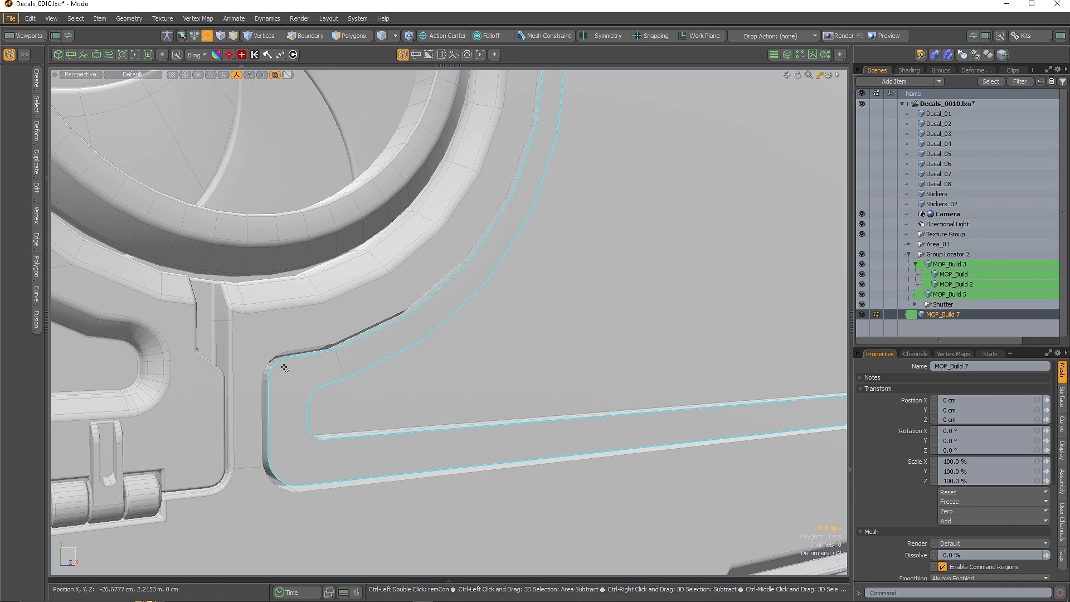
In Front view, trim the edge selection to the inner plate outline and bevel it into a groove
{"action": "key", "text": "ctrl+space"}
{"action": "scroll", "coordinate": [429, 239], "scroll_direction": "down", "scroll_amount": 4}
{"action": "scroll", "coordinate": [433, 201], "scroll_direction": "up", "scroll_amount": 4}
{"action": "left_click_drag", "start_coordinate": [289, 141], "coordinate": [618, 174], "text": "ctrl"}
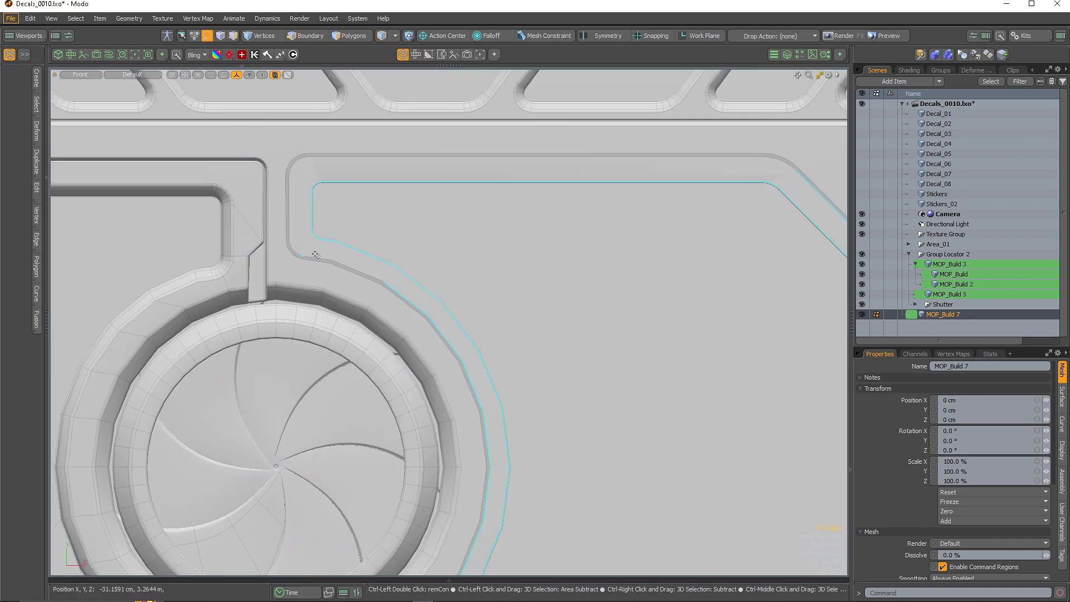
{"action": "scroll", "coordinate": [460, 371], "scroll_direction": "down", "scroll_amount": 4}
{"action": "scroll", "coordinate": [471, 303], "scroll_direction": "up", "scroll_amount": 4}
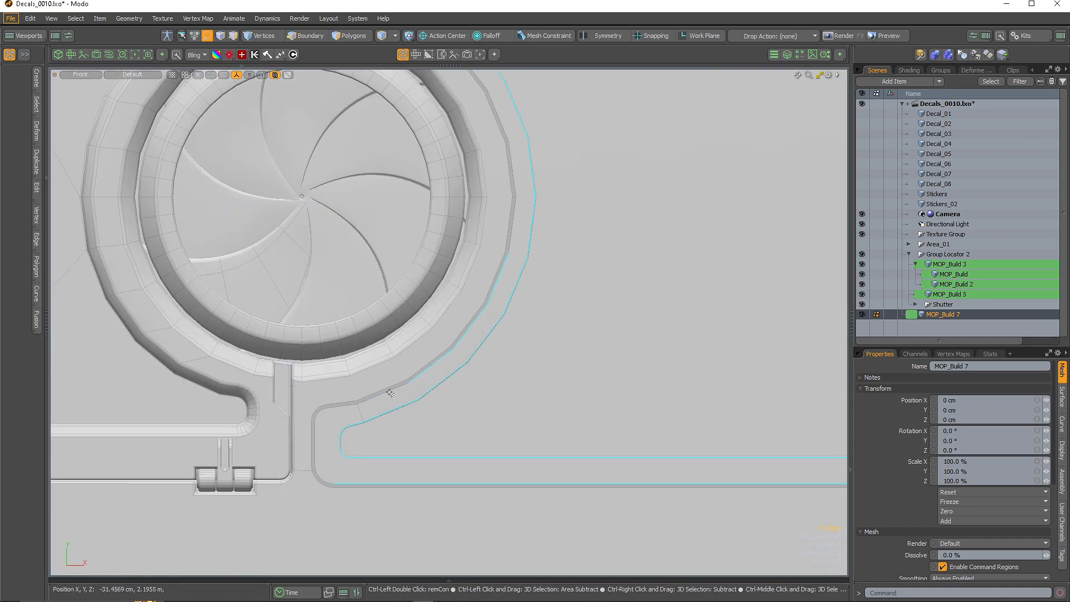
{"action": "scroll", "coordinate": [192, 287], "scroll_direction": "down", "scroll_amount": 3}
{"action": "scroll", "coordinate": [536, 353], "scroll_direction": "down", "scroll_amount": 2}
{"action": "left_click_drag", "start_coordinate": [740, 185], "coordinate": [549, 431], "text": "ctrl"}
{"action": "scroll", "coordinate": [298, 147], "scroll_direction": "up", "scroll_amount": 6}
{"action": "key", "text": "b"}
{"action": "left_click_drag", "start_coordinate": [427, 131], "coordinate": [476, 128]}
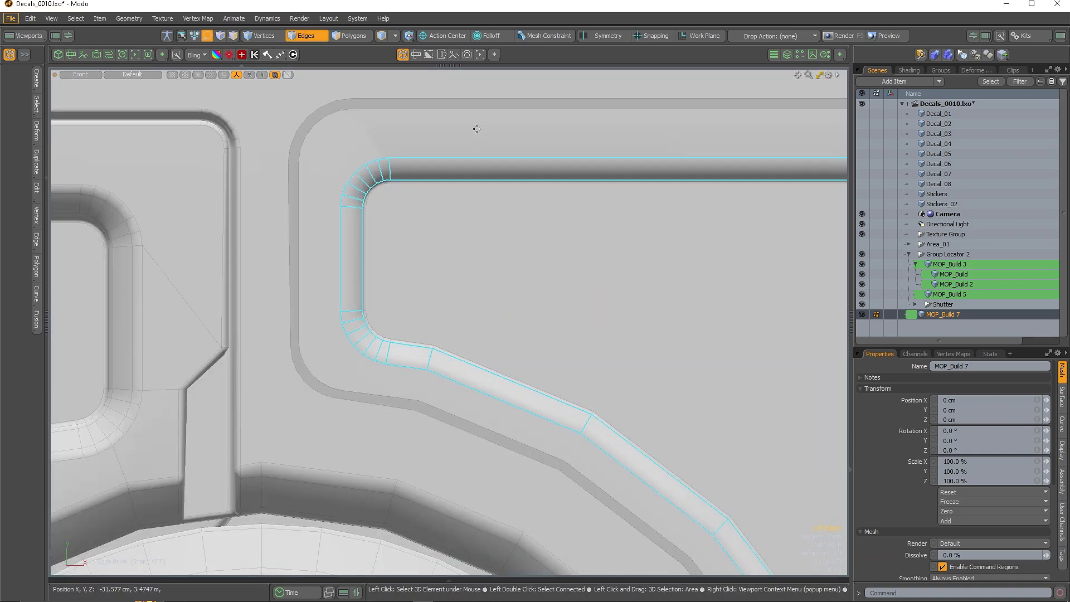
Clear the edges and reselect the plate outline loop, starting from its long top edge
{"action": "left_click_drag", "start_coordinate": [437, 193], "coordinate": [488, 329], "text": "alt"}
{"action": "scroll", "coordinate": [406, 301], "scroll_direction": "down", "scroll_amount": 4}
{"action": "left_click", "coordinate": [538, 109]}
{"action": "left_click_drag", "start_coordinate": [530, 240], "coordinate": [490, 262], "text": "alt"}
{"action": "scroll", "coordinate": [402, 256], "scroll_direction": "up", "scroll_amount": 4}
{"action": "left_click", "coordinate": [360, 147]}
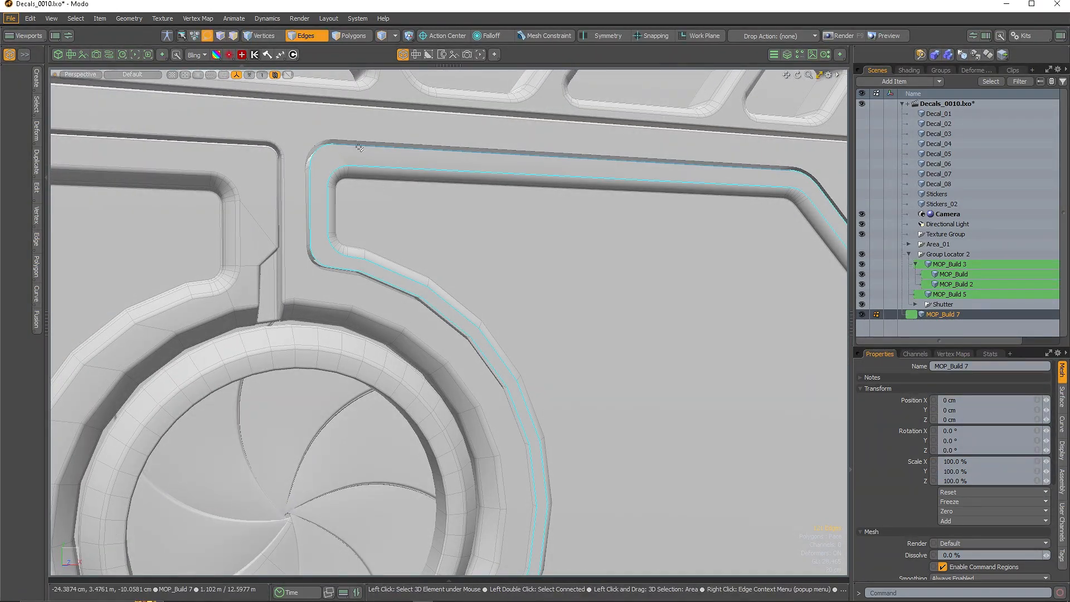
{"action": "key", "text": "3"}
{"action": "left_click_drag", "start_coordinate": [317, 181], "coordinate": [325, 215], "text": "alt"}
{"action": "scroll", "coordinate": [325, 215], "scroll_direction": "up", "scroll_amount": 6}
{"action": "scroll", "coordinate": [329, 214], "scroll_direction": "down", "scroll_amount": 8}
{"action": "key", "text": "2"}
{"action": "scroll", "coordinate": [518, 240], "scroll_direction": "up", "scroll_amount": 4}
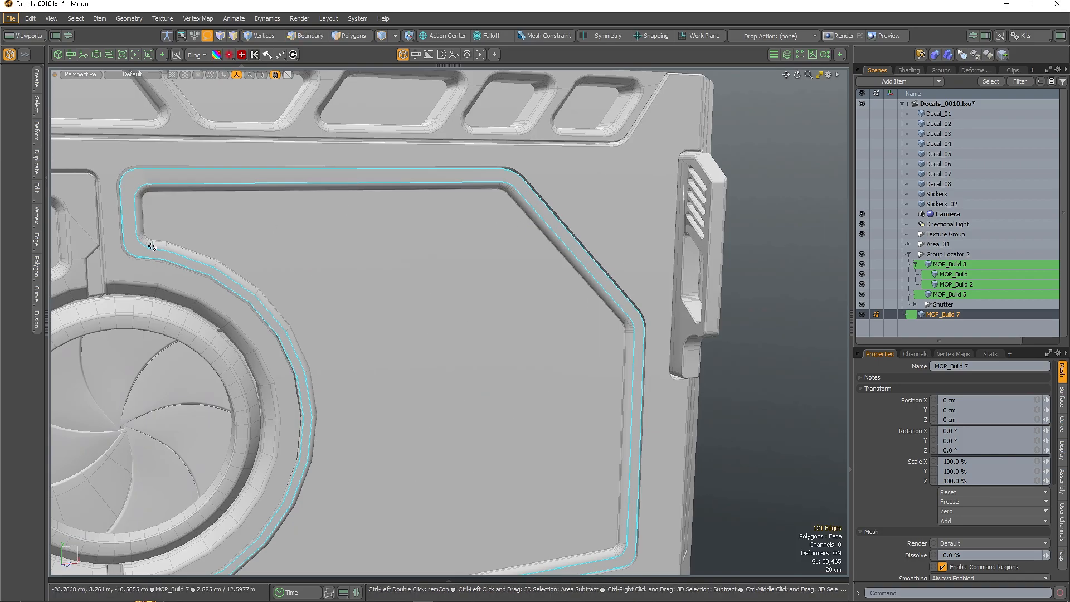
{"action": "scroll", "coordinate": [512, 277], "scroll_direction": "down", "scroll_amount": 4}
Subtract the unwanted inner edges from the outline selection
{"action": "mouse_move", "coordinate": [620, 312]}
{"action": "left_mouse_down", "text": "ctrl"}
{"action": "mouse_move", "coordinate": [634, 337]}
{"action": "mouse_move", "coordinate": [608, 392]}
{"action": "left_mouse_up", "text": "ctrl"}
{"action": "scroll", "coordinate": [589, 455], "scroll_direction": "up", "scroll_amount": 6}
{"action": "scroll", "coordinate": [593, 368], "scroll_direction": "down", "scroll_amount": 4}
{"action": "scroll", "coordinate": [223, 390], "scroll_direction": "up", "scroll_amount": 4}
{"action": "left_click_drag", "start_coordinate": [268, 417], "coordinate": [238, 386], "text": "ctrl"}
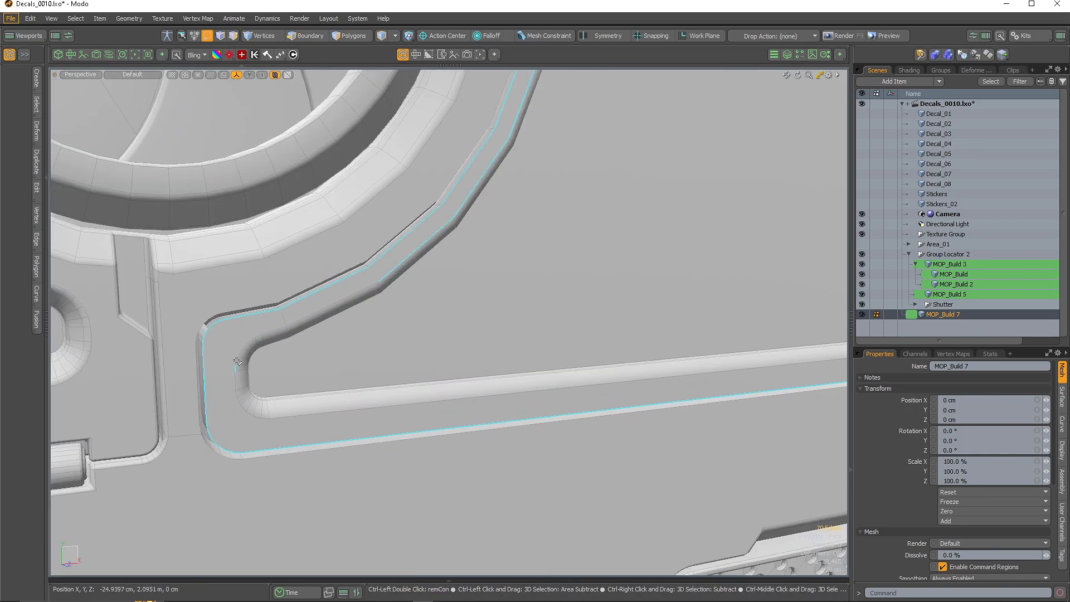
{"action": "scroll", "coordinate": [339, 328], "scroll_direction": "down", "scroll_amount": 2}
{"action": "scroll", "coordinate": [409, 120], "scroll_direction": "down", "scroll_amount": 4}
{"action": "scroll", "coordinate": [412, 101], "scroll_direction": "up", "scroll_amount": 4}
{"action": "left_click_drag", "start_coordinate": [438, 225], "coordinate": [354, 98], "text": "ctrl"}
{"action": "scroll", "coordinate": [357, 106], "scroll_direction": "down", "scroll_amount": 4}
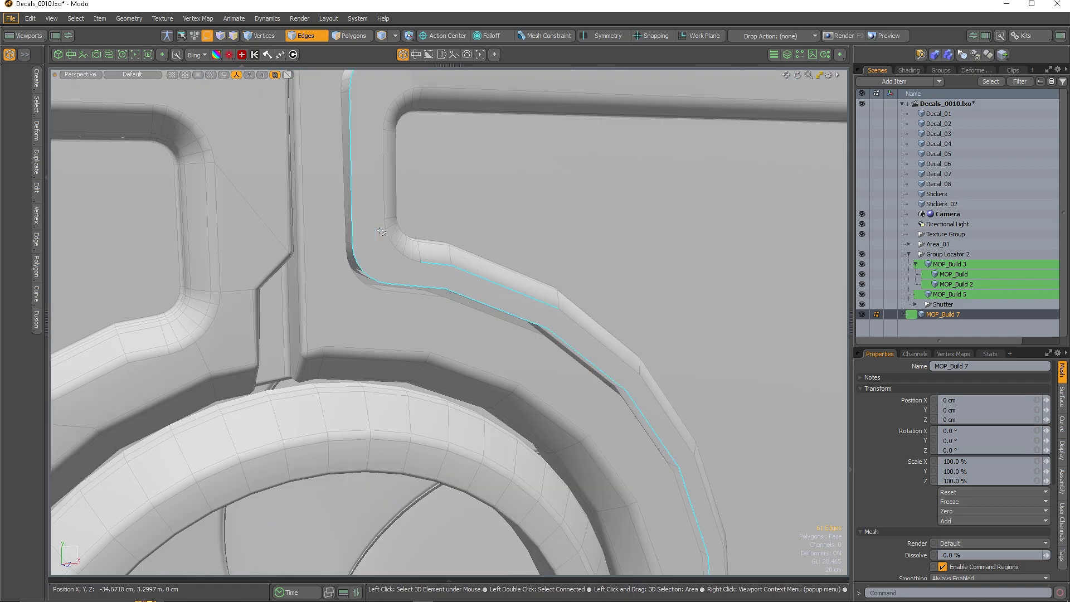
{"action": "scroll", "coordinate": [402, 168], "scroll_direction": "up", "scroll_amount": 4}
{"action": "left_click_drag", "start_coordinate": [432, 217], "coordinate": [484, 163], "text": "ctrl"}
{"action": "scroll", "coordinate": [446, 195], "scroll_direction": "down", "scroll_amount": 6}
Try bevelling the remaining outline edges, then undo the bevel
{"action": "left_click_drag", "start_coordinate": [596, 219], "coordinate": [527, 203], "text": "alt"}
{"action": "scroll", "coordinate": [528, 202], "scroll_direction": "up", "scroll_amount": 4}
{"action": "scroll", "coordinate": [271, 223], "scroll_direction": "up", "scroll_amount": 6}
{"action": "key", "text": "b"}
{"action": "left_click_drag", "start_coordinate": [285, 275], "coordinate": [237, 232]}
{"action": "scroll", "coordinate": [291, 264], "scroll_direction": "down", "scroll_amount": 5}
{"action": "scroll", "coordinate": [297, 292], "scroll_direction": "up", "scroll_amount": 5}
{"action": "key", "text": "ctrl+z"}
Remove more unwanted edges, including those around the right handle, from the selection
{"action": "scroll", "coordinate": [301, 295], "scroll_direction": "down", "scroll_amount": 10}
{"action": "left_click_drag", "start_coordinate": [284, 334], "coordinate": [334, 351], "text": "alt"}
{"action": "scroll", "coordinate": [308, 404], "scroll_direction": "up", "scroll_amount": 6}
{"action": "left_click_drag", "start_coordinate": [259, 310], "coordinate": [305, 487], "text": "ctrl"}
{"action": "scroll", "coordinate": [442, 284], "scroll_direction": "down", "scroll_amount": 4}
{"action": "scroll", "coordinate": [435, 290], "scroll_direction": "up", "scroll_amount": 2}
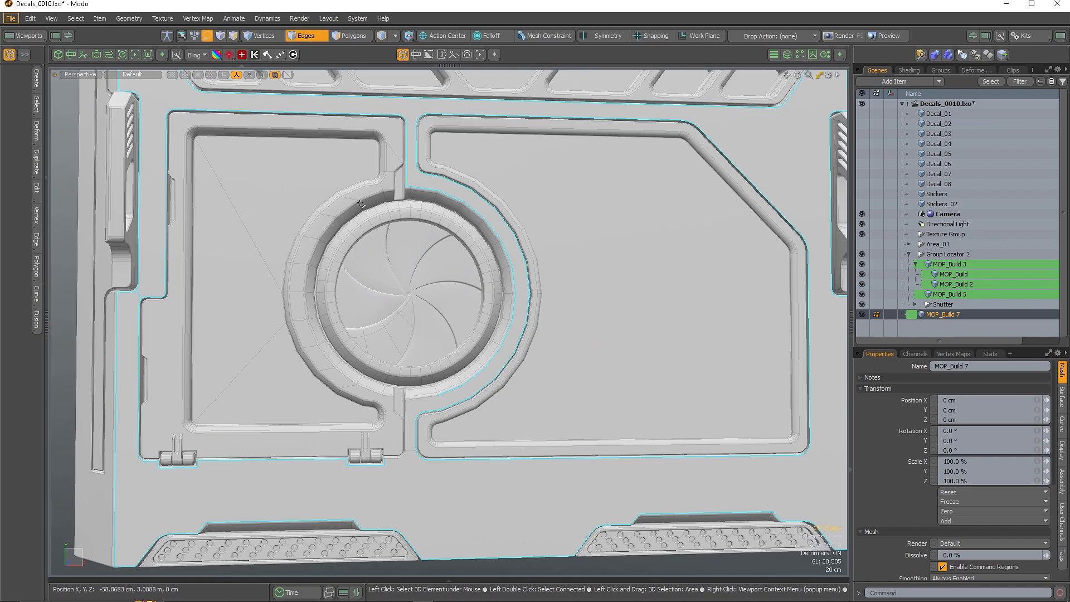
{"action": "scroll", "coordinate": [390, 335], "scroll_direction": "down", "scroll_amount": 2}
{"action": "right_click", "coordinate": [341, 546]}
{"action": "left_click", "coordinate": [478, 562]}
{"action": "scroll", "coordinate": [557, 473], "scroll_direction": "up", "scroll_amount": 1}
{"action": "right_click_drag", "start_coordinate": [780, 328], "coordinate": [661, 366], "text": "ctrl"}
{"action": "scroll", "coordinate": [737, 352], "scroll_direction": "down", "scroll_amount": 1}
{"action": "right_click_drag", "start_coordinate": [691, 253], "coordinate": [720, 279], "text": "ctrl"}
{"action": "scroll", "coordinate": [454, 167], "scroll_direction": "up", "scroll_amount": 2}
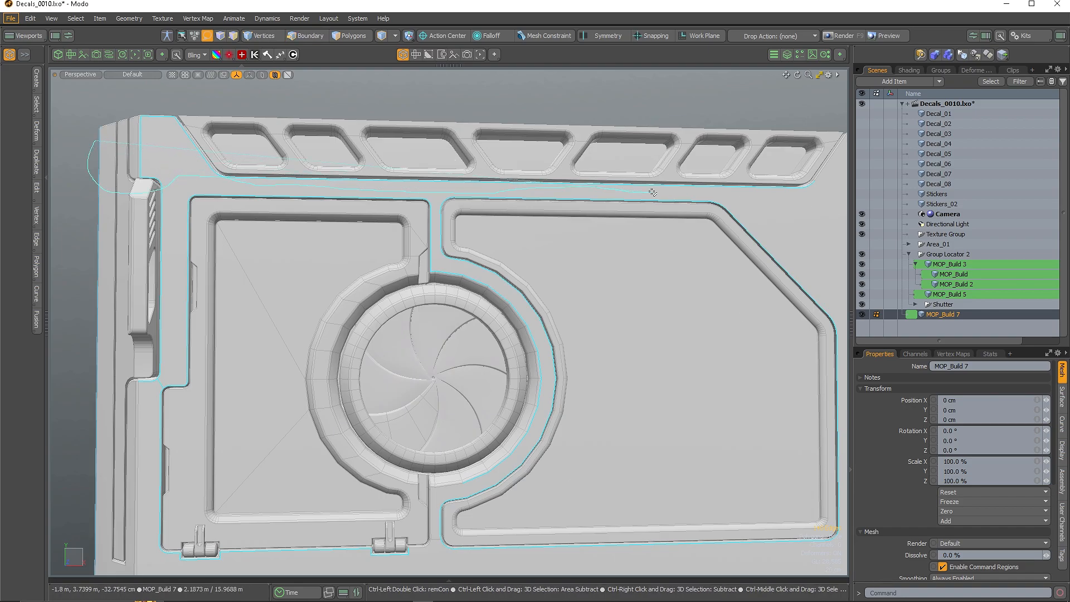
Reframe the panel and apply Edge Bevel to the selected outline edges
{"action": "left_click_drag", "start_coordinate": [448, 280], "coordinate": [368, 206], "text": "alt+shift"}
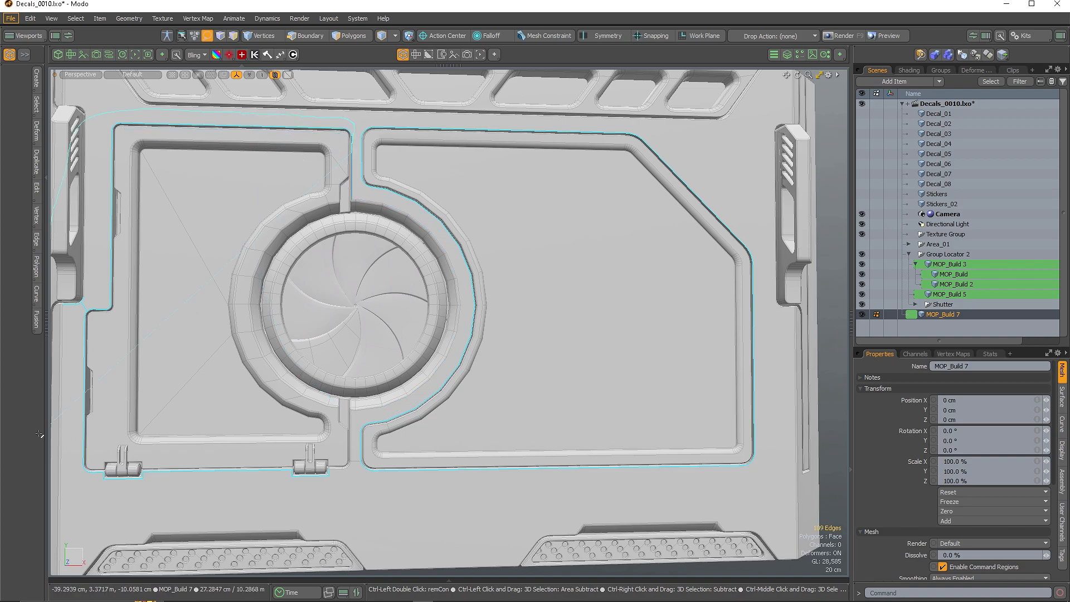
{"action": "key", "text": "w"}
{"action": "left_click_drag", "start_coordinate": [343, 362], "coordinate": [456, 167], "text": "alt"}
{"action": "scroll", "coordinate": [370, 112], "scroll_direction": "up", "scroll_amount": 6}
{"action": "left_click_drag", "start_coordinate": [368, 113], "coordinate": [259, 129], "text": "alt"}
{"action": "key", "text": "b"}
{"action": "scroll", "coordinate": [333, 181], "scroll_direction": "down", "scroll_amount": 6}
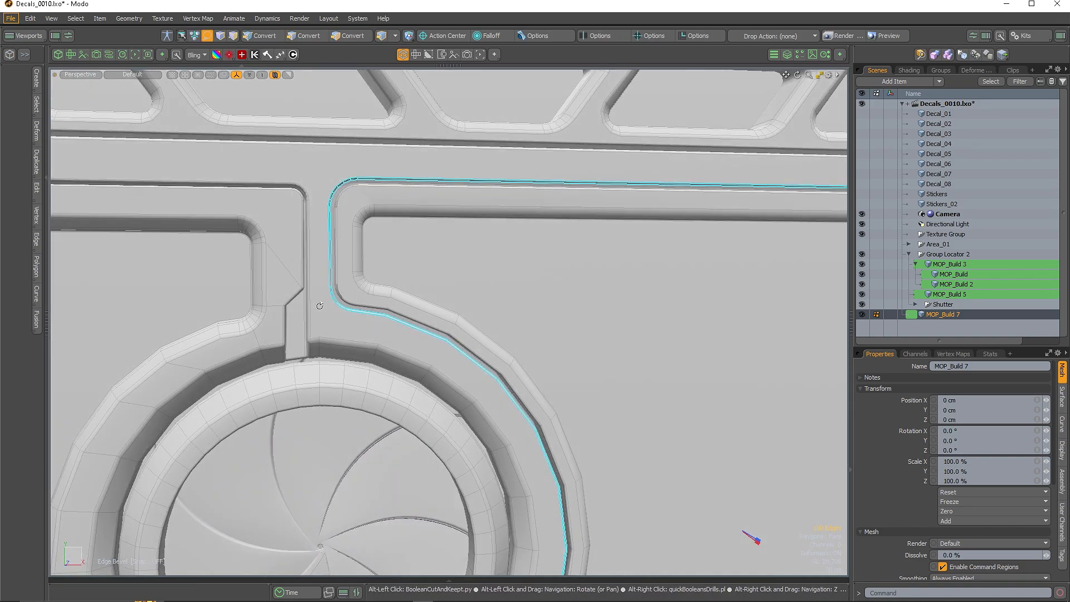
{"action": "scroll", "coordinate": [389, 282], "scroll_direction": "down", "scroll_amount": 4}
{"action": "left_click_drag", "start_coordinate": [552, 301], "coordinate": [568, 383], "text": "alt"}
{"action": "scroll", "coordinate": [578, 206], "scroll_direction": "up", "scroll_amount": 7}
Assign the Plastic material to both panel plates' polygons
{"action": "scroll", "coordinate": [579, 216], "scroll_direction": "down", "scroll_amount": 8}
{"action": "key", "text": "3"}
{"action": "double_click", "coordinate": [611, 265]}
{"action": "key", "text": "m"}
{"action": "left_click", "coordinate": [579, 286]}
{"action": "left_click", "coordinate": [575, 329]}
{"action": "left_click", "coordinate": [603, 285]}
{"action": "key", "text": "Escape"}
{"action": "double_click", "coordinate": [510, 256]}
{"action": "key", "text": "m"}
{"action": "left_click", "coordinate": [595, 286]}
Return to item mode, deselect MOP_Build 7 and save the scene
{"action": "key", "text": "5"}
{"action": "scroll", "coordinate": [514, 264], "scroll_direction": "down", "scroll_amount": 5}
{"action": "scroll", "coordinate": [516, 265], "scroll_direction": "up", "scroll_amount": 3}
{"action": "left_click_drag", "start_coordinate": [517, 265], "coordinate": [620, 380], "text": "alt"}
{"action": "key", "text": "Escape"}
{"action": "key", "text": "ctrl+s"}
{"action": "left_click_drag", "start_coordinate": [624, 318], "coordinate": [578, 306], "text": "alt"}
Hide the vents, Shutter and MOP_Build 7 panel, then select and frame the ring MOP_Build 3
{"action": "left_click", "coordinate": [864, 265]}
{"action": "left_click", "coordinate": [863, 293]}
{"action": "left_click", "coordinate": [862, 304]}
{"action": "left_click", "coordinate": [861, 315]}
{"action": "left_click", "coordinate": [861, 316]}
{"action": "left_click", "coordinate": [862, 316]}
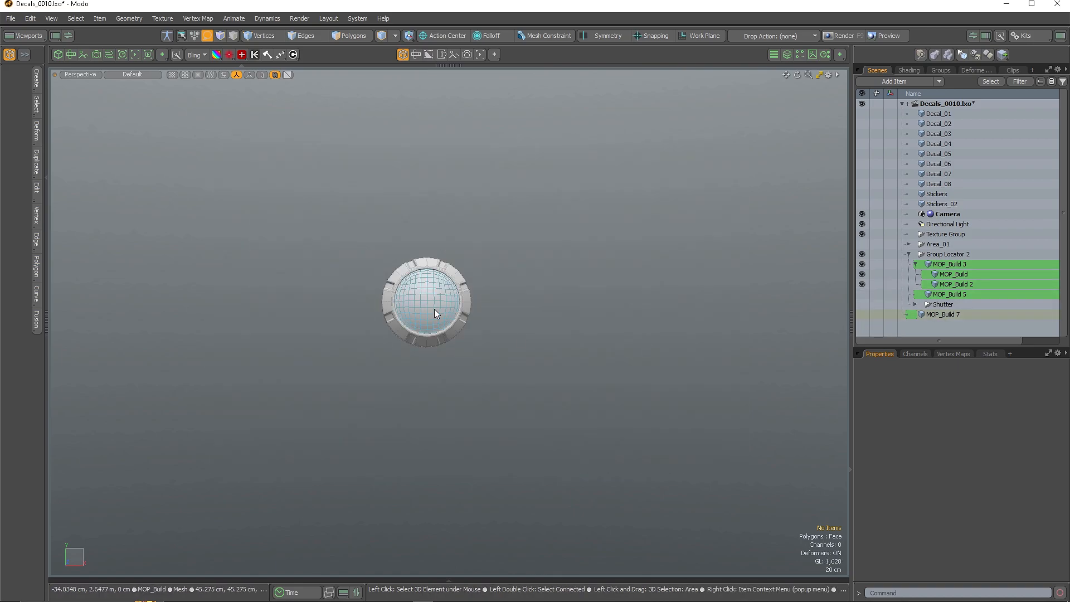
{"action": "left_click", "coordinate": [440, 335]}
{"action": "key", "text": "shift+a"}
Delete the ring's back cap face
{"action": "left_click_drag", "start_coordinate": [441, 336], "coordinate": [609, 331], "text": "alt"}
{"action": "key", "text": "3"}
{"action": "left_click", "coordinate": [419, 313]}
{"action": "key", "text": "Delete"}
{"action": "key", "text": "2"}
{"action": "left_click_drag", "start_coordinate": [491, 301], "coordinate": [442, 285], "text": "alt"}
{"action": "left_click_drag", "start_coordinate": [541, 312], "coordinate": [502, 309], "text": "alt"}
Assign an existing material to the ring's polygons
{"action": "key", "text": "3"}
{"action": "double_click", "coordinate": [537, 245]}
{"action": "key", "text": "m"}
{"action": "left_click", "coordinate": [574, 284]}
{"action": "left_click", "coordinate": [574, 286]}
{"action": "left_click", "coordinate": [616, 286]}
{"action": "key", "text": "5"}
{"action": "left_click", "coordinate": [599, 283]}
{"action": "left_click_drag", "start_coordinate": [599, 287], "coordinate": [609, 293], "text": "alt"}
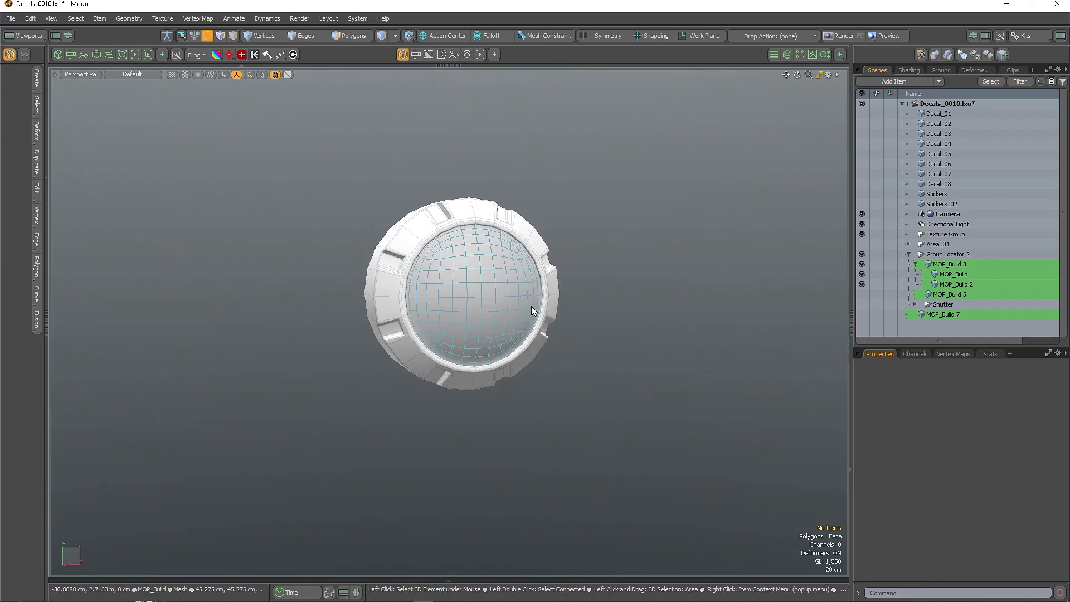
Give the inner sphere the Lens material, save the scene and launch Photoshop
{"action": "left_click", "coordinate": [491, 301]}
{"action": "key", "text": "m"}
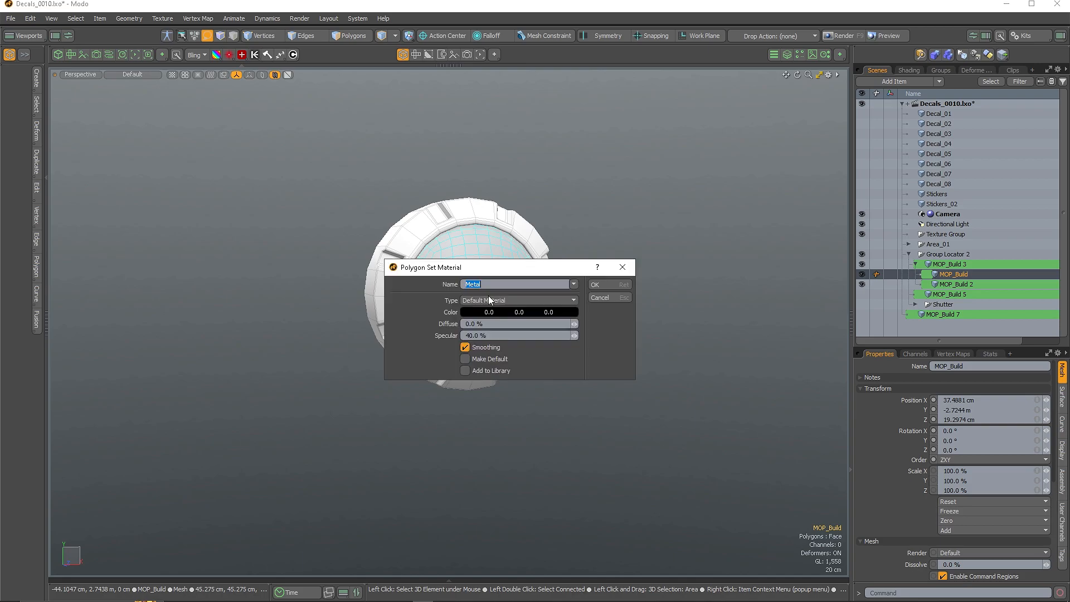
{"action": "left_click", "coordinate": [575, 284]}
{"action": "left_click", "coordinate": [572, 273]}
{"action": "key", "text": "Return"}
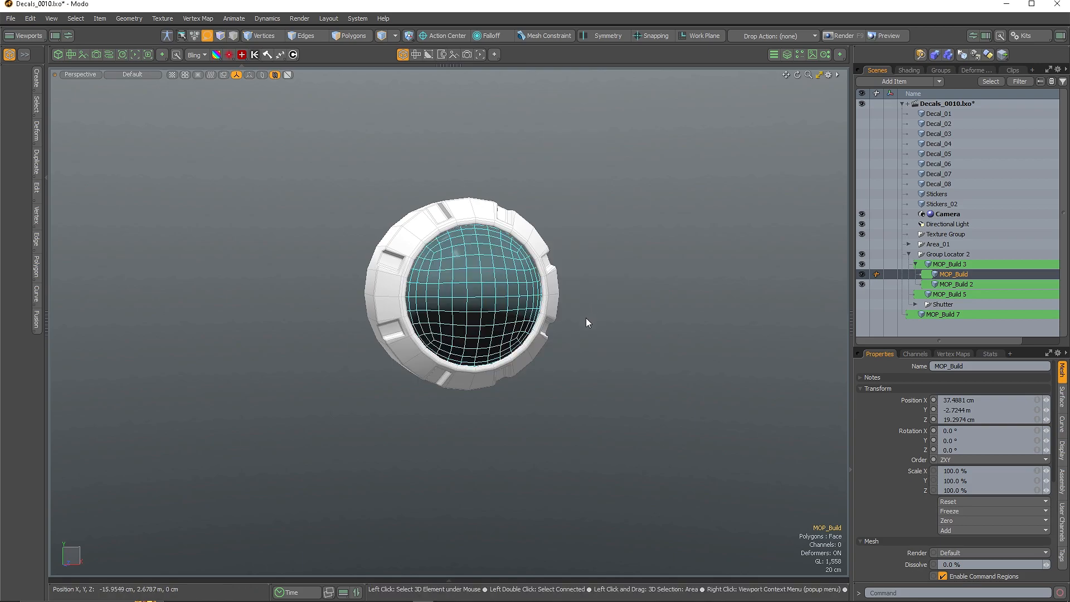
{"action": "left_click", "coordinate": [587, 319]}
{"action": "key", "text": "ctrl+s"}
{"action": "left_click", "coordinate": [256, 593]}
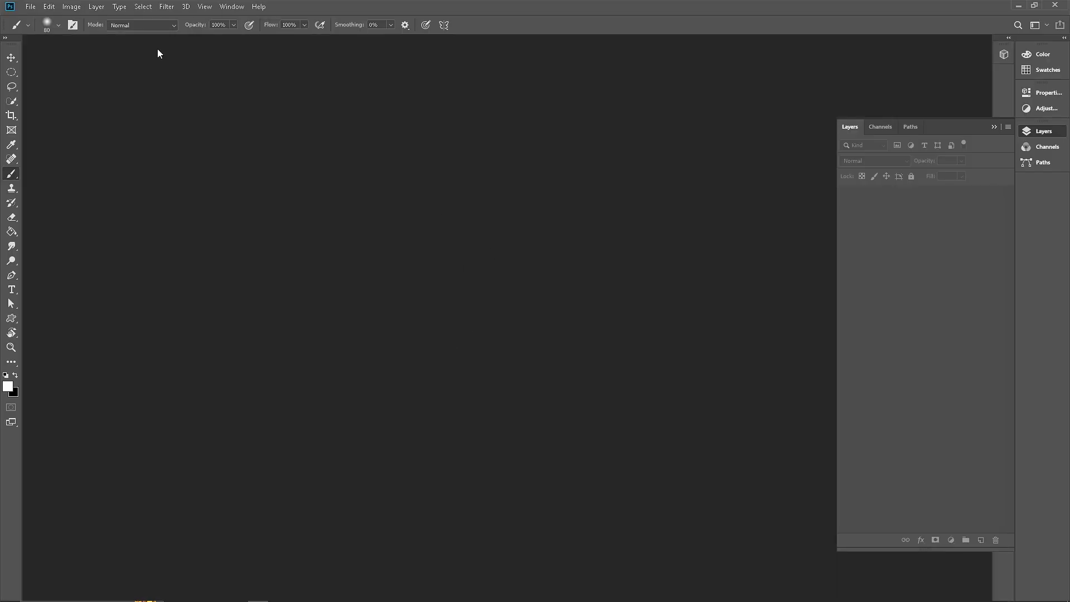
Create a new 1000×1000 canvas filled with black
{"action": "left_click", "coordinate": [30, 7]}
{"action": "left_click", "coordinate": [38, 18]}
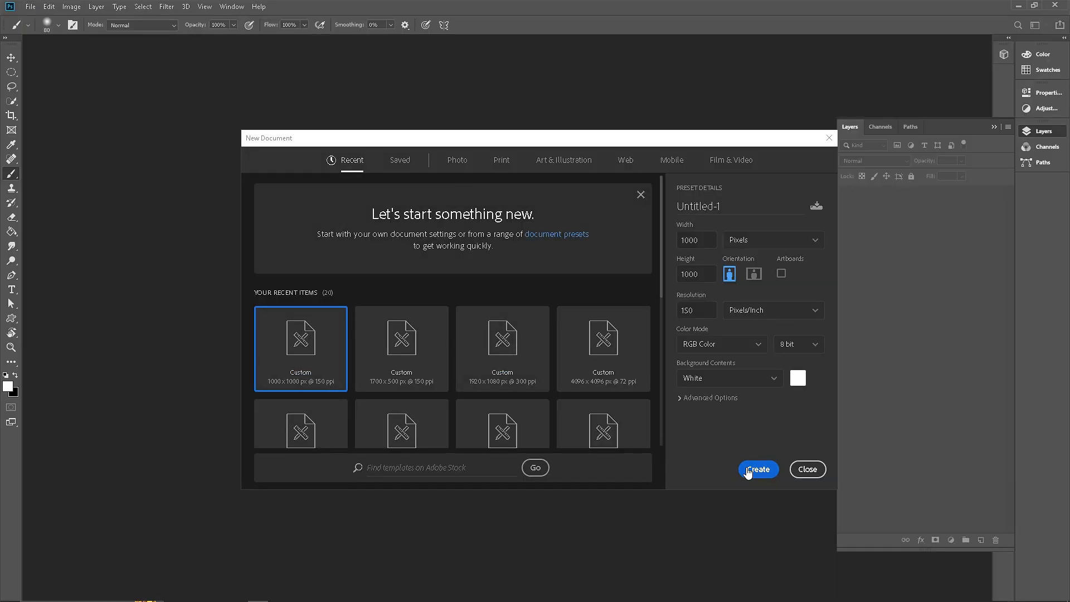
{"action": "left_click", "coordinate": [745, 468]}
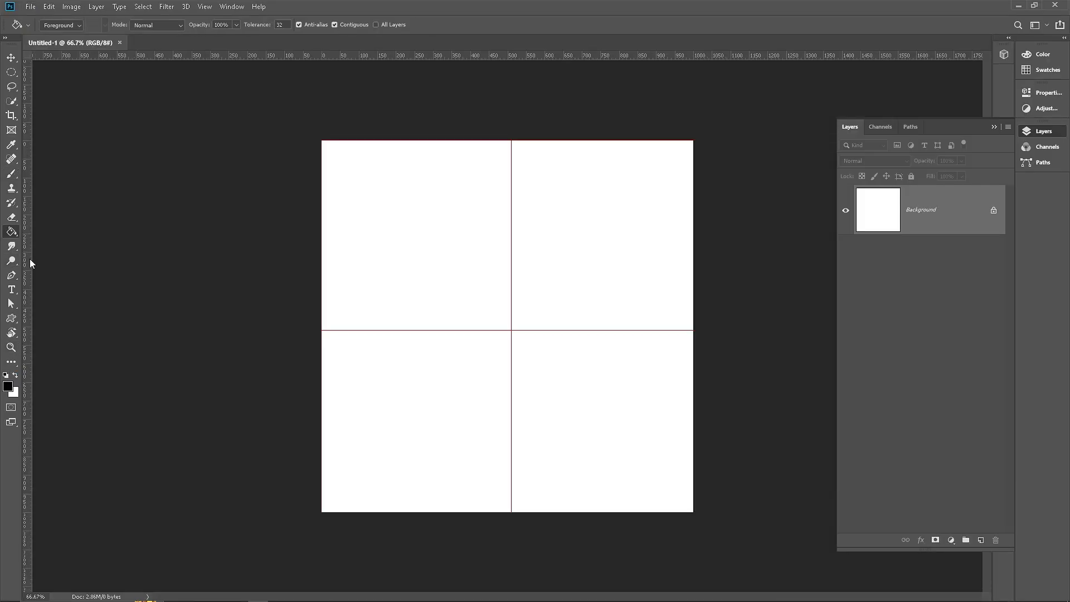
{"action": "key", "text": "alt+BackSpace"}
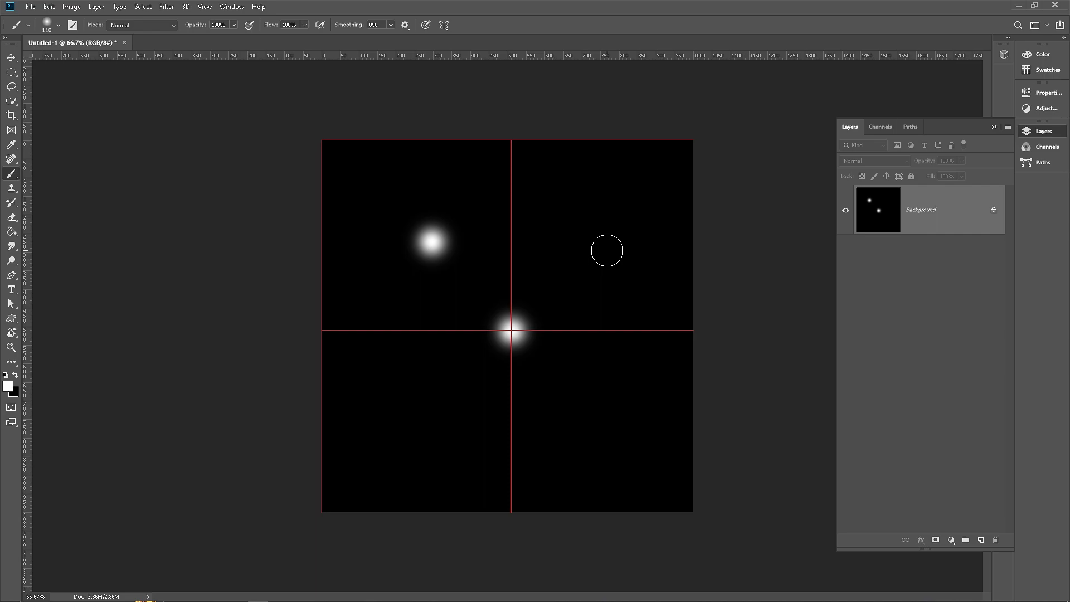
Save the image as a JPEG file
{"action": "left_click", "coordinate": [30, 7]}
{"action": "left_click", "coordinate": [42, 122]}
{"action": "left_click", "coordinate": [129, 258]}
{"action": "left_click", "coordinate": [129, 353]}
{"action": "left_click", "coordinate": [444, 349]}
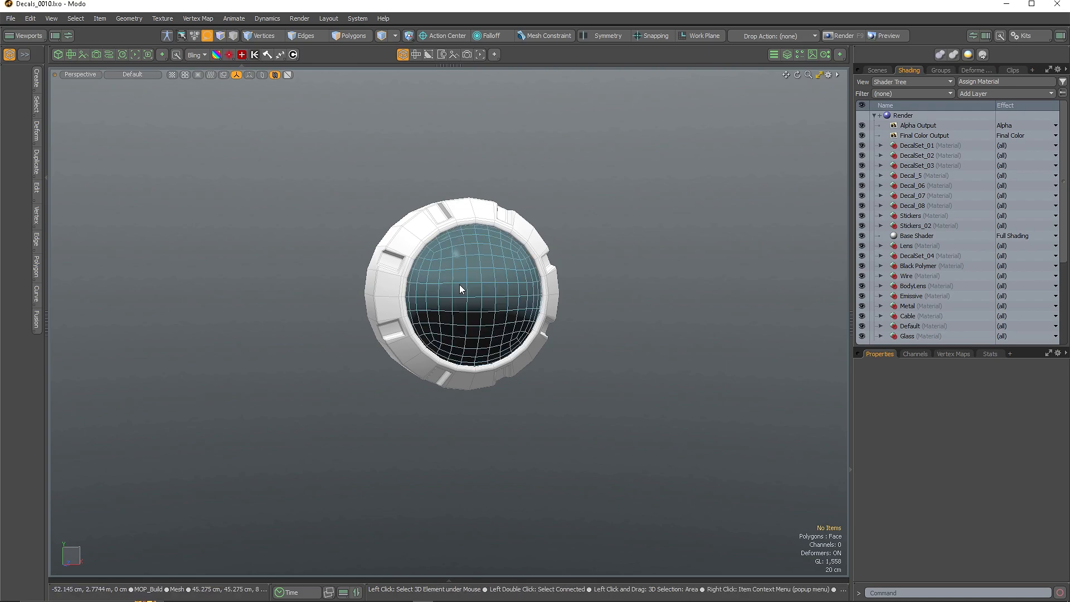
Back in Modo, hide the glass lens and move the disc behind it out and back
{"action": "left_click", "coordinate": [460, 285]}
{"action": "key", "text": "Delete"}
{"action": "left_click", "coordinate": [484, 293]}
{"action": "left_click_drag", "start_coordinate": [486, 295], "coordinate": [663, 372], "text": "alt"}
{"action": "key", "text": "ctrl+1"}
{"action": "left_click", "coordinate": [534, 292]}
{"action": "key", "text": "w"}
{"action": "left_click_drag", "start_coordinate": [514, 296], "coordinate": [477, 304]}
Create a new material named EmissiveDots
{"action": "key", "text": "ctrl+z"}
{"action": "scroll", "coordinate": [477, 304], "scroll_direction": "up", "scroll_amount": 3}
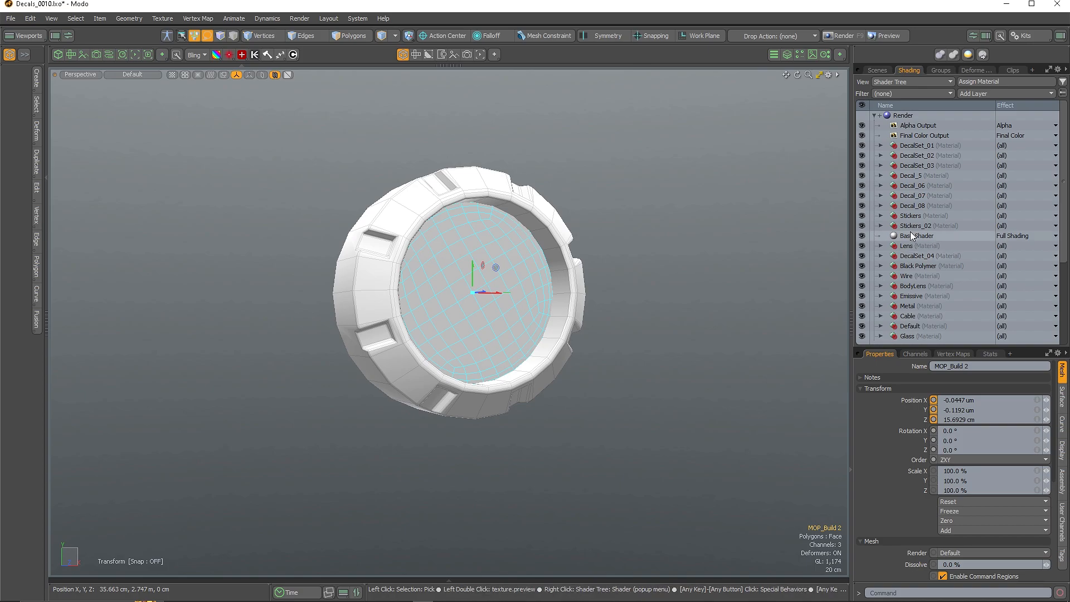
{"action": "type", "text": "m"}
{"action": "type", "text": "EmissiveD"}
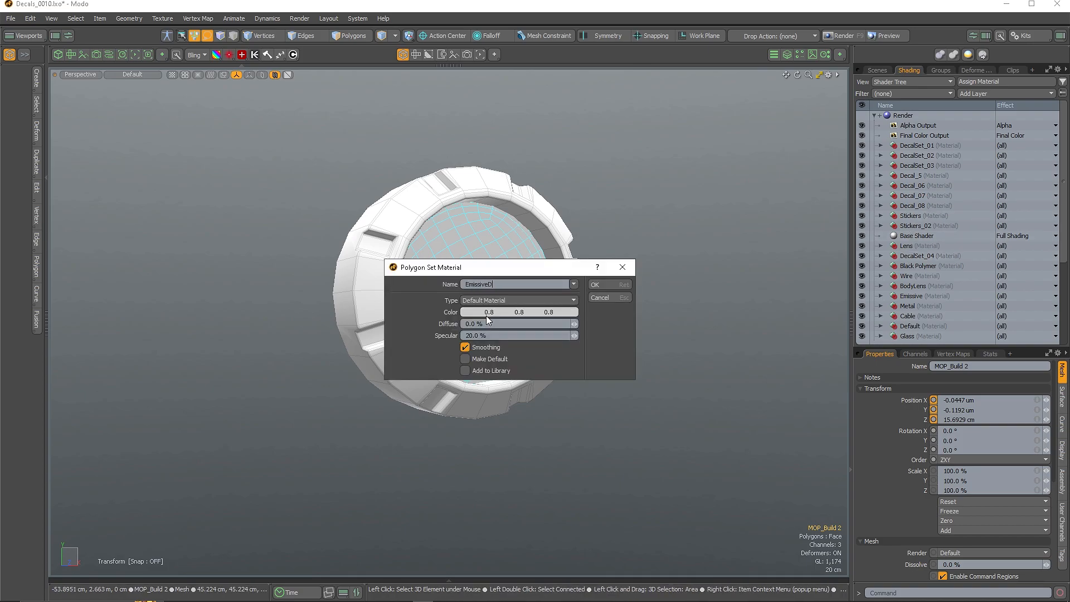
{"action": "type", "text": "ots"}
{"action": "key", "text": "Return"}
Add the Untitled-1 image to the EmissiveDots material as an inverted stencil layer
{"action": "left_click", "coordinate": [923, 257]}
{"action": "left_click", "coordinate": [968, 94]}
{"action": "mouse_move", "coordinate": [943, 109]}
{"action": "left_click", "coordinate": [907, 98]}
{"action": "double_click", "coordinate": [155, 175]}
{"action": "left_click", "coordinate": [1014, 256]}
{"action": "mouse_move", "coordinate": [1002, 357]}
{"action": "left_click", "coordinate": [912, 365]}
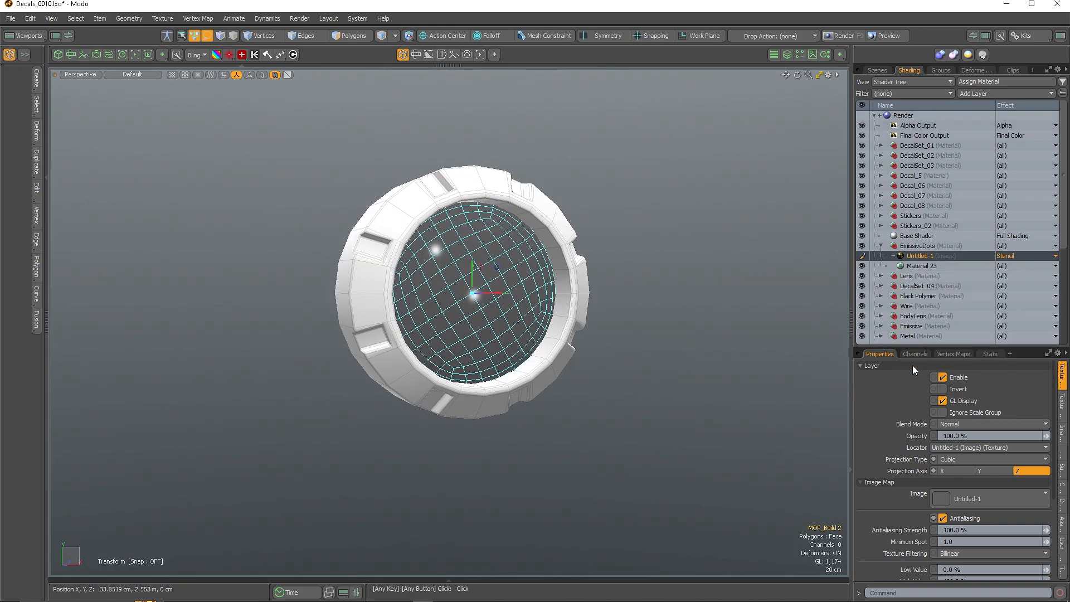
{"action": "left_click", "coordinate": [944, 389]}
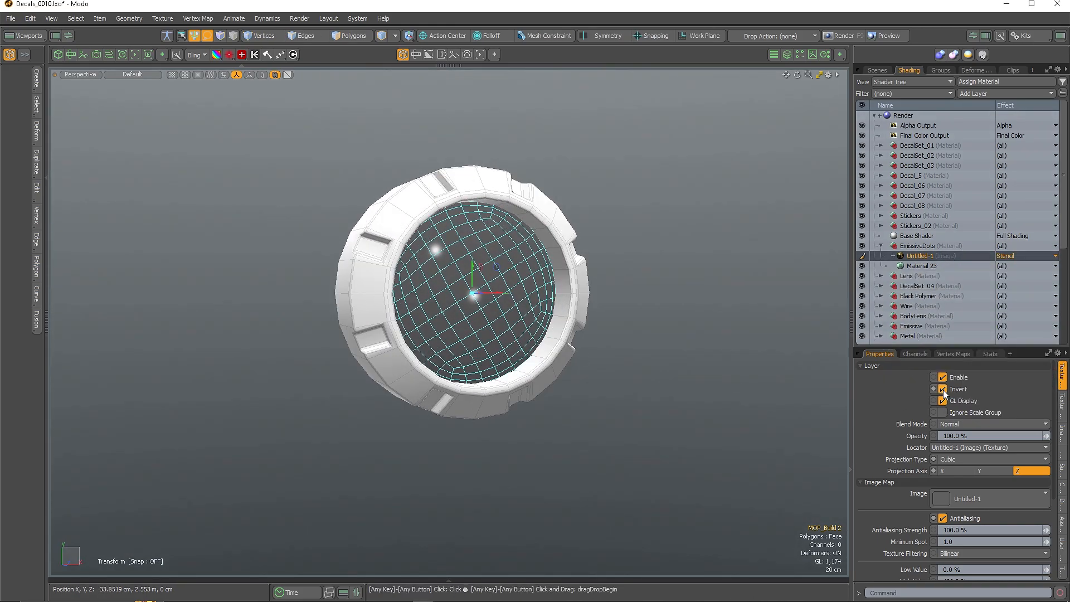
{"action": "left_click", "coordinate": [920, 266]}
Unhide the lens mesh, widen the 3D view and switch shading to Advanced
{"action": "key", "text": "u"}
{"action": "key", "text": "q"}
{"action": "left_click_drag", "start_coordinate": [511, 316], "coordinate": [410, 312], "text": "alt"}
{"action": "left_click", "coordinate": [46, 177]}
{"action": "left_click_drag", "start_coordinate": [851, 322], "coordinate": [938, 322]}
{"action": "left_click", "coordinate": [89, 75]}
{"action": "left_click", "coordinate": [74, 148]}
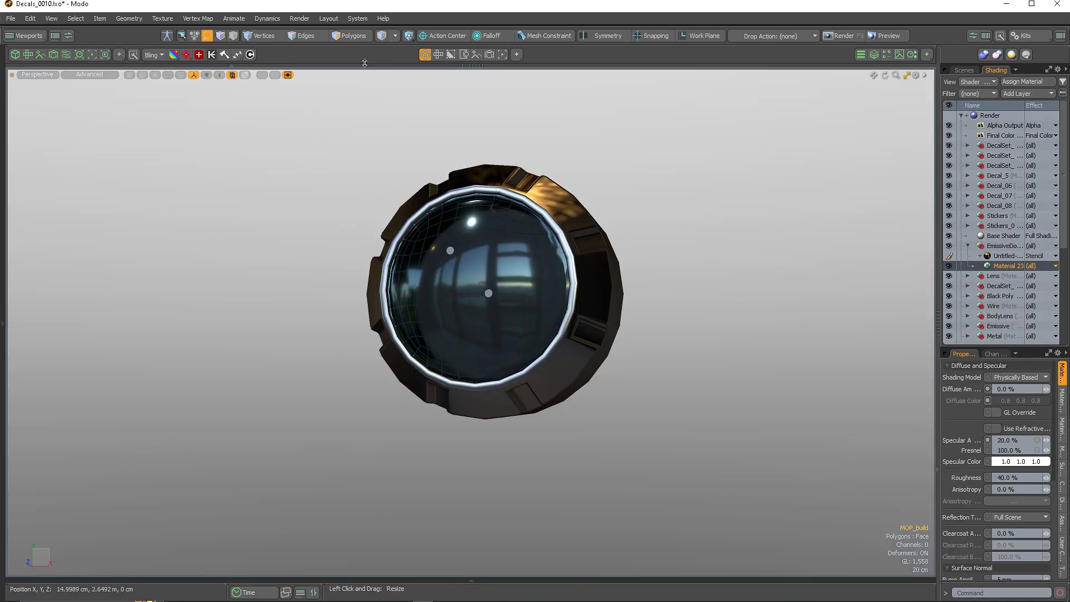
Orbit the lens and review the material's transparency and luminous intensity settings
{"action": "left_click_drag", "start_coordinate": [693, 322], "coordinate": [575, 360], "text": "alt"}
{"action": "scroll", "coordinate": [1051, 449], "scroll_direction": "down", "scroll_amount": 5}
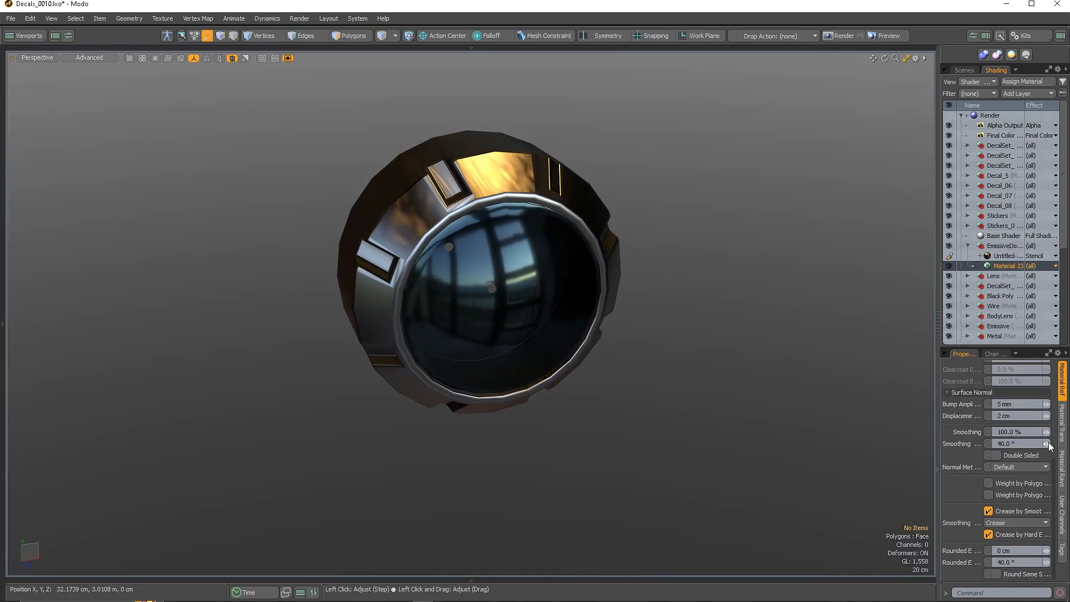
{"action": "left_click", "coordinate": [1061, 430]}
{"action": "scroll", "coordinate": [980, 492], "scroll_direction": "down", "scroll_amount": 2}
{"action": "left_click", "coordinate": [1013, 562]}
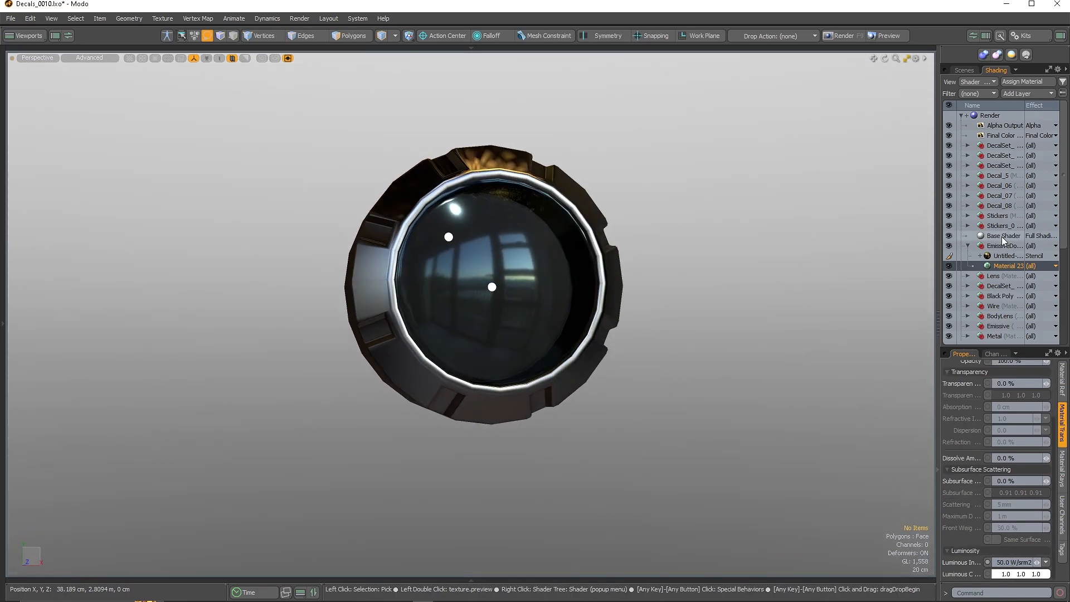
Give Material 16 under Lens a cyan (0.45, 0.98, 1.0) transparent colour
{"action": "left_click", "coordinate": [968, 275]}
{"action": "left_click", "coordinate": [999, 286]}
{"action": "scroll", "coordinate": [986, 442], "scroll_direction": "up", "scroll_amount": 2}
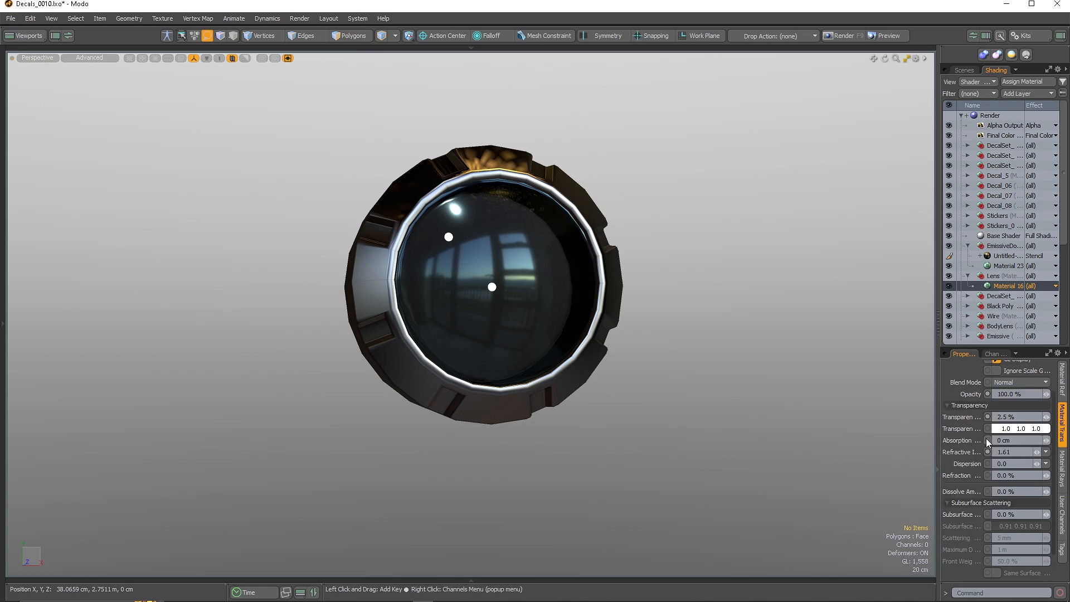
{"action": "left_click", "coordinate": [1003, 428]}
{"action": "left_click_drag", "start_coordinate": [729, 367], "coordinate": [665, 363]}
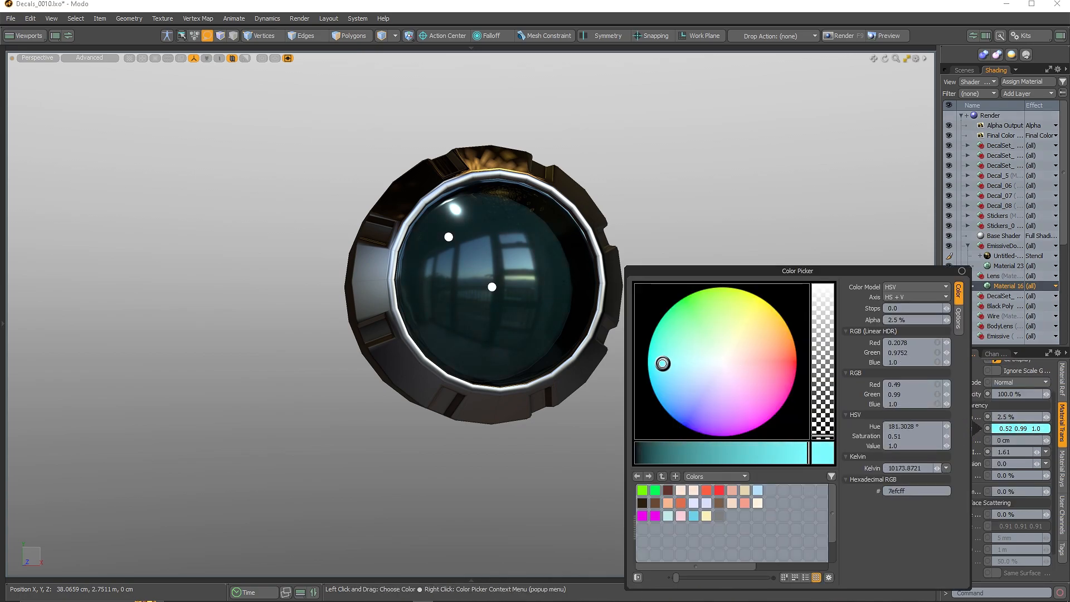
{"action": "left_click", "coordinate": [785, 192]}
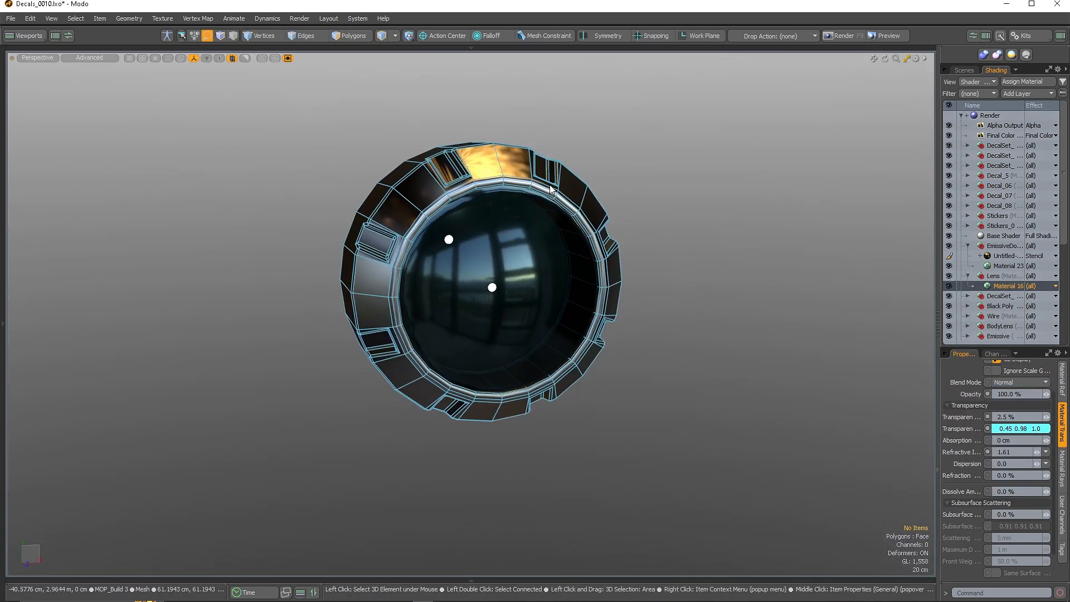
{"action": "left_click", "coordinate": [1020, 94]}
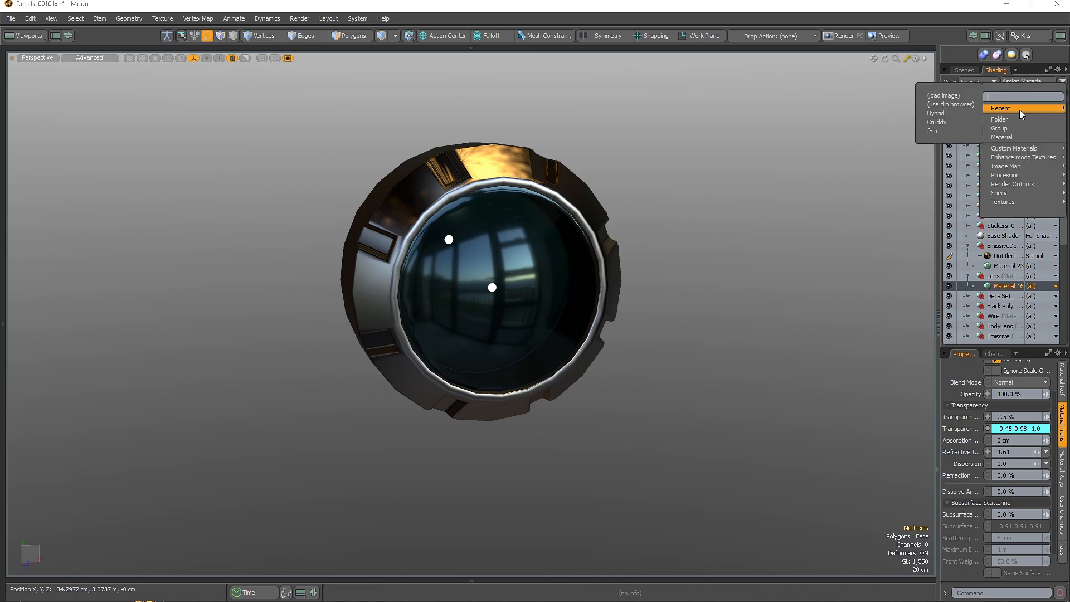
Add the C14304-14 image as a layer driving the lens roughness
{"action": "left_click", "coordinate": [942, 102]}
{"action": "scroll", "coordinate": [960, 184], "scroll_direction": "down", "scroll_amount": 1}
{"action": "scroll", "coordinate": [938, 163], "scroll_direction": "up", "scroll_amount": 1}
{"action": "left_click", "coordinate": [997, 92]}
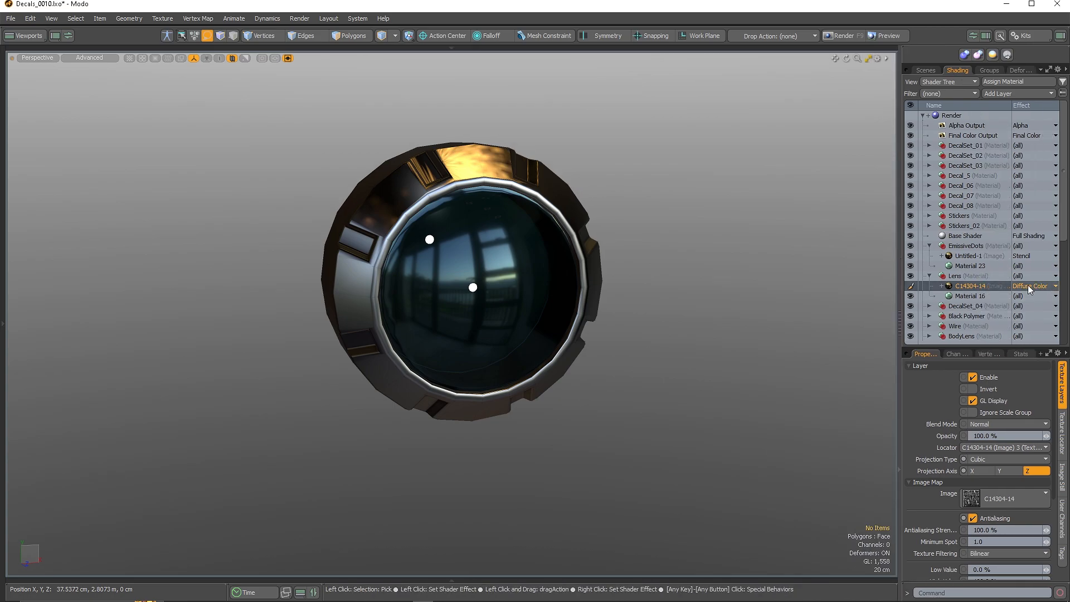
{"action": "left_click", "coordinate": [1028, 285]}
{"action": "type", "text": "rough"}
{"action": "left_click", "coordinate": [978, 70]}
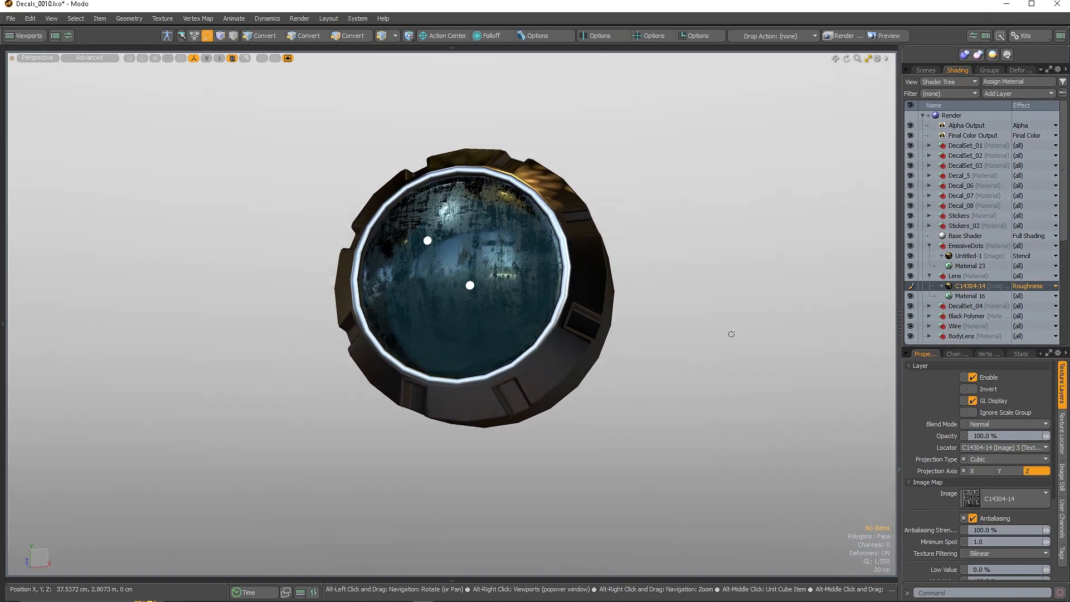
Project the roughness image spherically and set low 70%, high 159.5%, contrast 171%
{"action": "left_click_drag", "start_coordinate": [731, 333], "coordinate": [861, 474], "text": "alt"}
{"action": "scroll", "coordinate": [1004, 469], "scroll_direction": "down", "scroll_amount": 4}
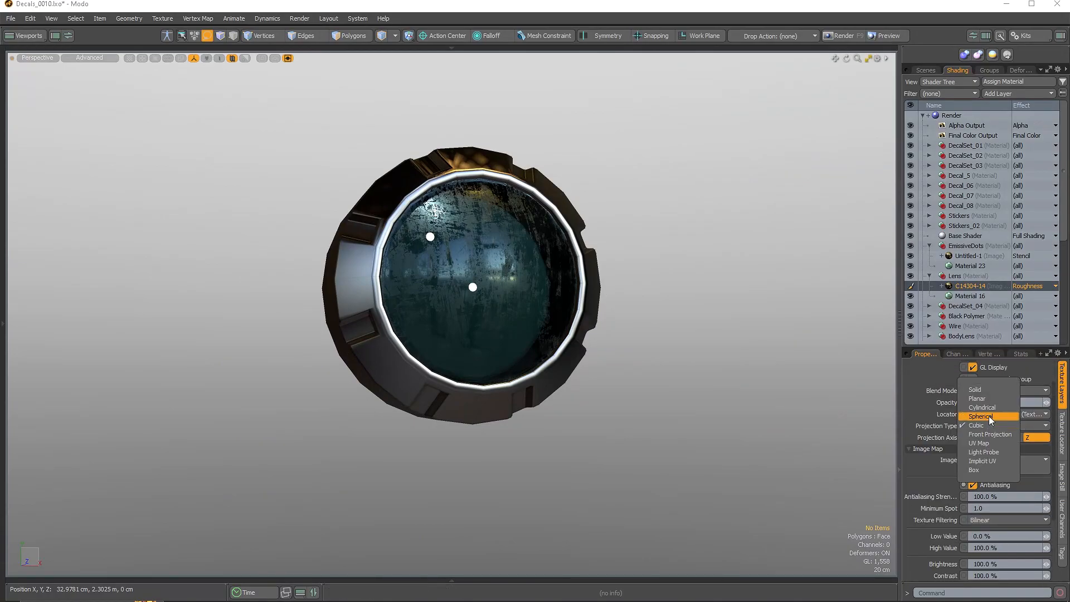
{"action": "scroll", "coordinate": [998, 490], "scroll_direction": "up", "scroll_amount": 4}
{"action": "left_click", "coordinate": [999, 428]}
{"action": "left_click", "coordinate": [986, 481]}
{"action": "scroll", "coordinate": [986, 481], "scroll_direction": "down", "scroll_amount": 4}
{"action": "left_click", "coordinate": [1004, 483]}
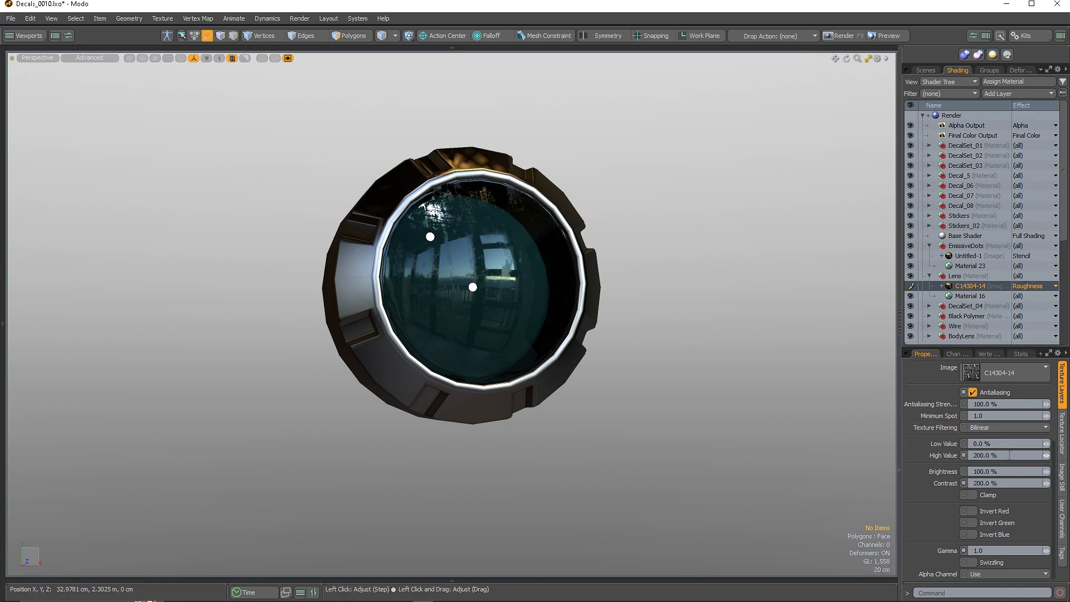
{"action": "left_click_drag", "start_coordinate": [657, 367], "coordinate": [666, 407], "text": "alt"}
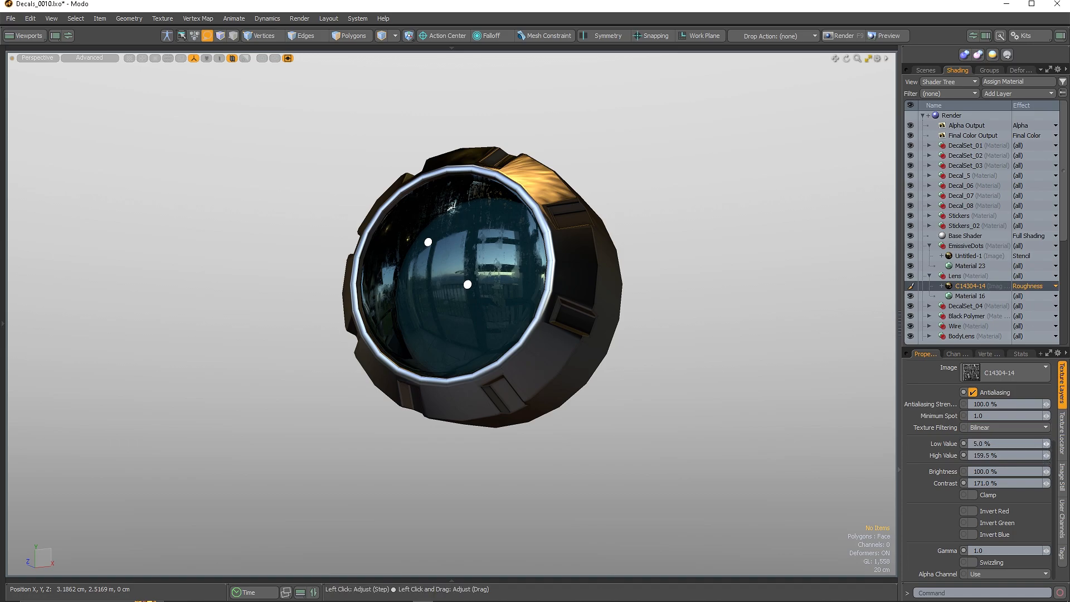
{"action": "left_click_drag", "start_coordinate": [703, 373], "coordinate": [750, 404], "text": "alt"}
{"action": "left_click", "coordinate": [561, 386]}
Assign the white material to the lens housing MOP_Build 3's polygons
{"action": "key", "text": "3"}
{"action": "key", "text": "m"}
{"action": "left_click", "coordinate": [575, 283]}
{"action": "left_click", "coordinate": [575, 282]}
{"action": "left_click", "coordinate": [601, 285]}
{"action": "mouse_move", "coordinate": [676, 373]}
{"action": "left_mouse_down", "text": "alt"}
{"action": "mouse_move", "coordinate": [608, 386]}
{"action": "mouse_move", "coordinate": [676, 373]}
{"action": "left_mouse_up", "text": "alt"}
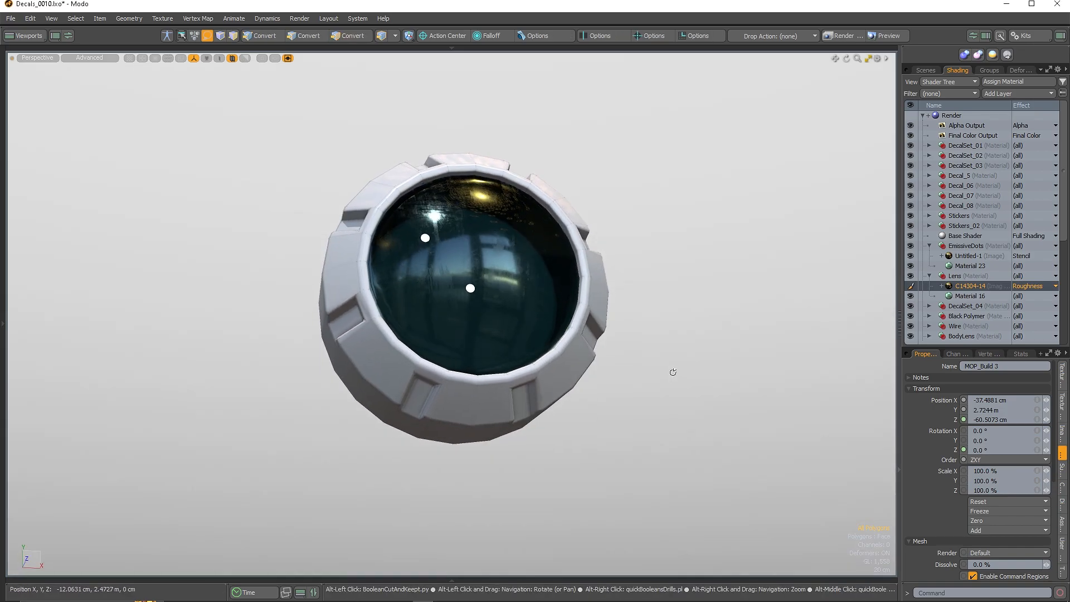
{"action": "scroll", "coordinate": [485, 346], "scroll_direction": "up", "scroll_amount": 2}
{"action": "mouse_move", "coordinate": [474, 357]}
{"action": "left_mouse_down", "text": "alt"}
{"action": "mouse_move", "coordinate": [357, 370]}
{"action": "mouse_move", "coordinate": [505, 335]}
{"action": "mouse_move", "coordinate": [480, 343]}
{"action": "left_mouse_up", "text": "alt"}
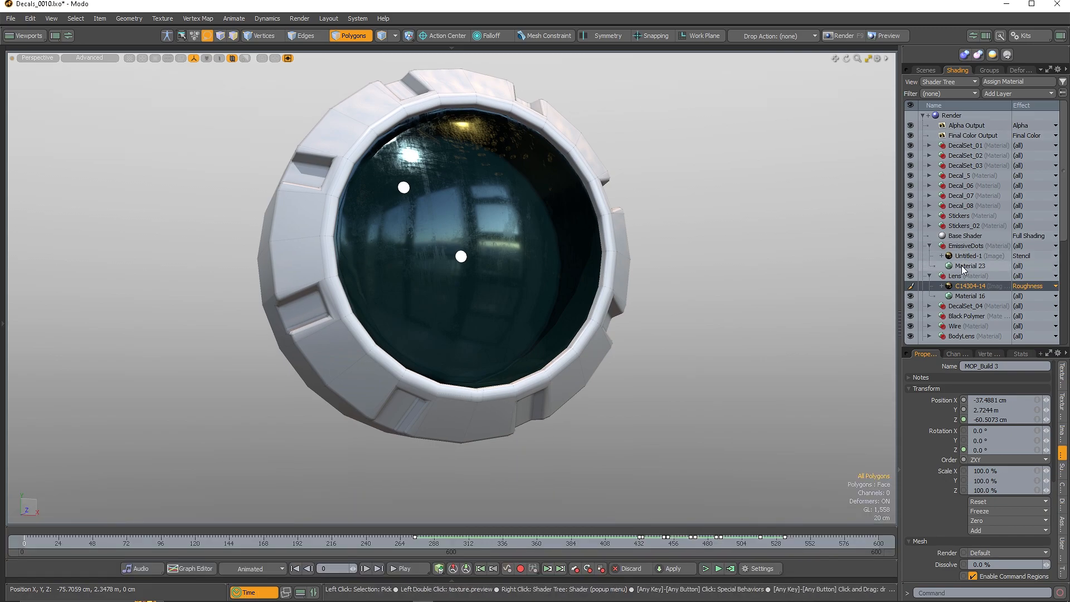
Scrub the animation to rotate the lens, return to frame 425 and hide the timeline
{"action": "left_click", "coordinate": [962, 265]}
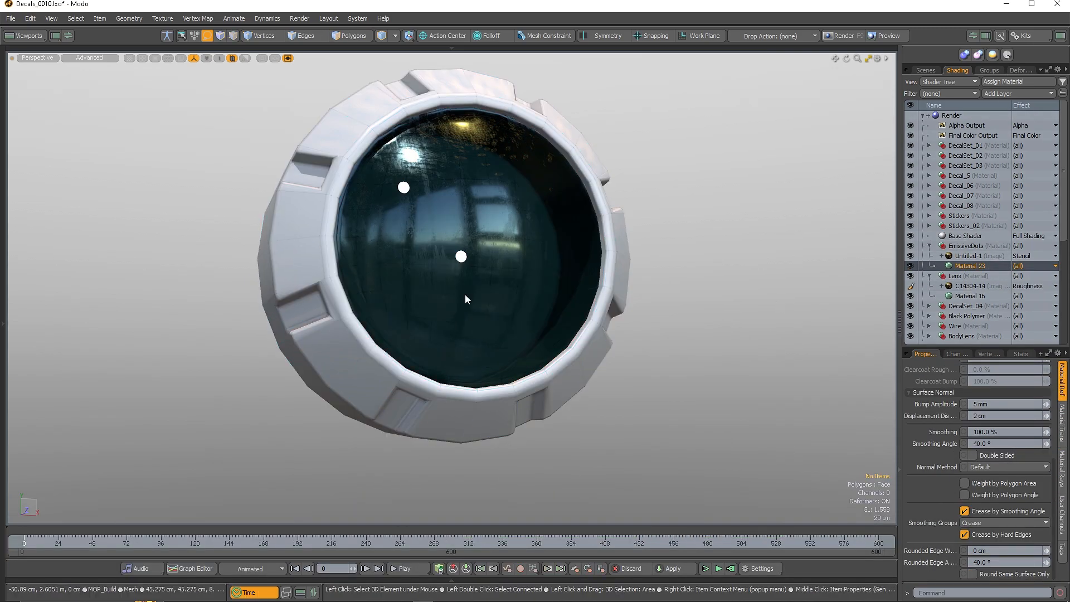
{"action": "left_click", "coordinate": [446, 290]}
{"action": "mouse_move", "coordinate": [60, 543]}
{"action": "left_mouse_down"}
{"action": "mouse_move", "coordinate": [687, 543]}
{"action": "mouse_move", "coordinate": [508, 543]}
{"action": "mouse_move", "coordinate": [681, 544]}
{"action": "mouse_move", "coordinate": [629, 544]}
{"action": "left_mouse_up"}
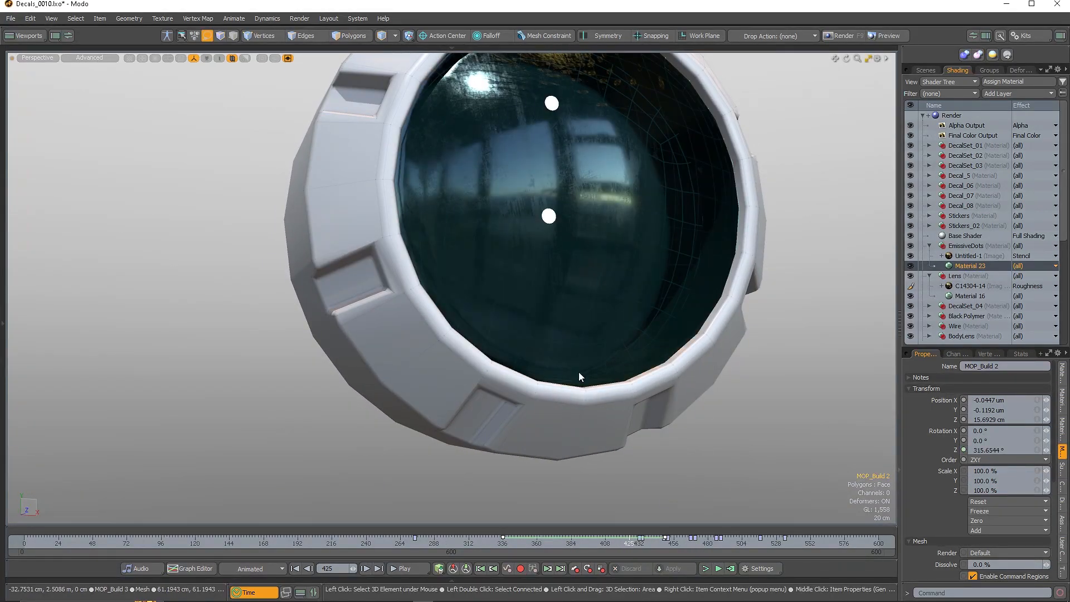
{"action": "left_click_drag", "start_coordinate": [613, 385], "coordinate": [440, 234], "text": "alt"}
{"action": "scroll", "coordinate": [440, 234], "scroll_direction": "up", "scroll_amount": 2}
{"action": "left_click", "coordinate": [255, 591]}
{"action": "left_click_drag", "start_coordinate": [418, 273], "coordinate": [469, 322], "text": "alt"}
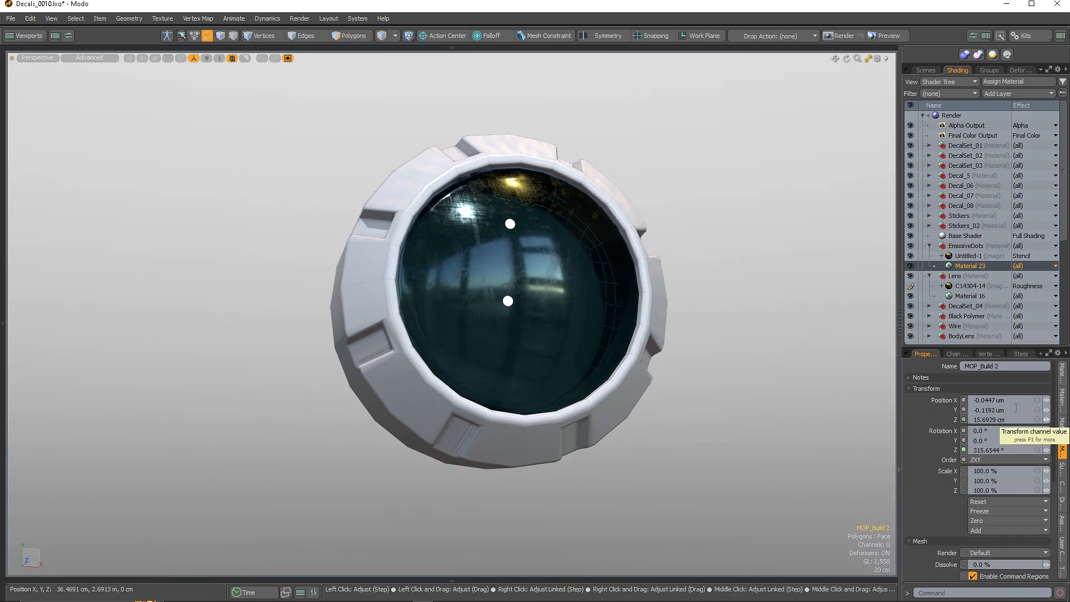
Lower the C14304-14 roughness image's low value to 87.5%
{"action": "left_click", "coordinate": [965, 256]}
{"action": "left_click", "coordinate": [1062, 406]}
{"action": "left_click", "coordinate": [1062, 379]}
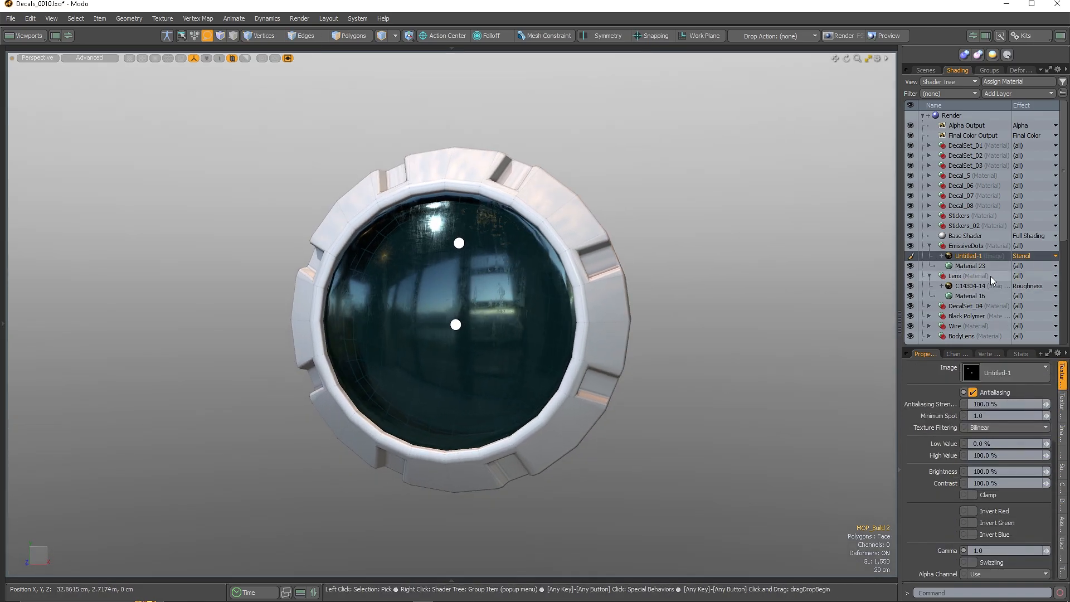
{"action": "left_click", "coordinate": [970, 286]}
{"action": "left_click_drag", "start_coordinate": [1003, 443], "coordinate": [998, 443]}
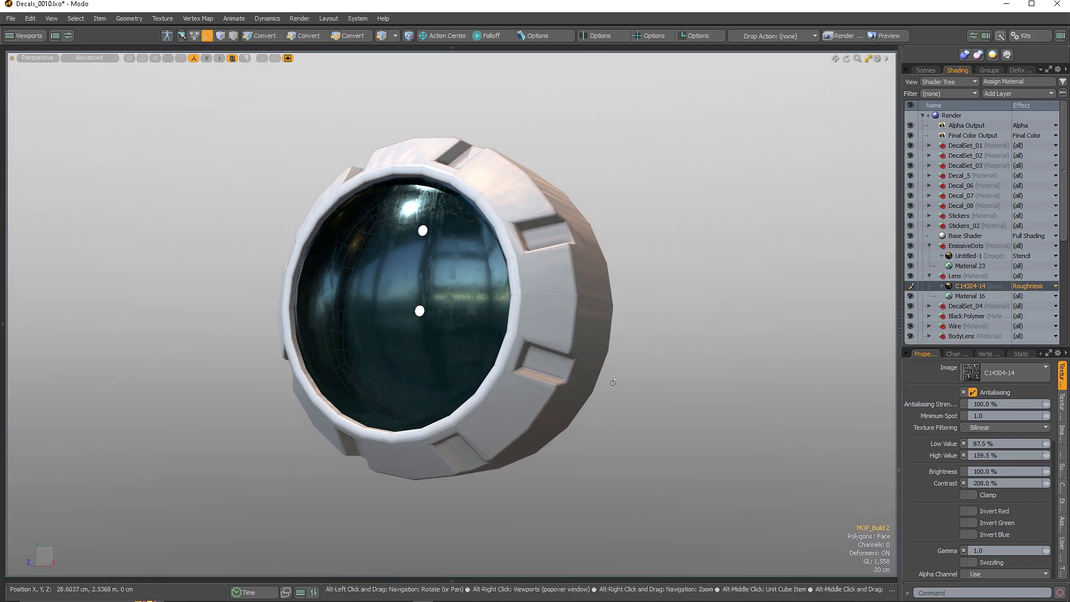
{"action": "left_click_drag", "start_coordinate": [613, 382], "coordinate": [638, 353], "text": "alt"}
{"action": "left_click", "coordinate": [638, 353]}
{"action": "mouse_move", "coordinate": [563, 341]}
{"action": "left_mouse_down", "text": "alt"}
{"action": "mouse_move", "coordinate": [599, 360]}
{"action": "mouse_move", "coordinate": [551, 349]}
{"action": "left_mouse_up", "text": "alt"}
Make the Shutter, MOP_Build 7 and MOP_Build 5 items visible in the scene list
{"action": "left_click", "coordinate": [926, 70]}
{"action": "scroll", "coordinate": [469, 332], "scroll_direction": "down", "scroll_amount": 8}
{"action": "mouse_move", "coordinate": [469, 332]}
{"action": "left_mouse_down", "text": "alt"}
{"action": "mouse_move", "coordinate": [459, 311]}
{"action": "mouse_move", "coordinate": [556, 358]}
{"action": "mouse_move", "coordinate": [630, 371]}
{"action": "left_mouse_up", "text": "alt"}
{"action": "scroll", "coordinate": [459, 311], "scroll_direction": "up", "scroll_amount": 3}
{"action": "left_click", "coordinate": [911, 304]}
{"action": "left_click", "coordinate": [911, 304]}
{"action": "left_click", "coordinate": [911, 315]}
{"action": "left_click", "coordinate": [911, 304]}
{"action": "left_click", "coordinate": [911, 294]}
{"action": "left_click_drag", "start_coordinate": [580, 257], "coordinate": [501, 273], "text": "alt"}
{"action": "scroll", "coordinate": [604, 284], "scroll_direction": "down", "scroll_amount": 4}
{"action": "scroll", "coordinate": [605, 285], "scroll_direction": "up", "scroll_amount": 1}
Assign the pp_Frame material to the outer frame of MOP_Build 7
{"action": "left_click", "coordinate": [706, 183]}
{"action": "key", "text": "3"}
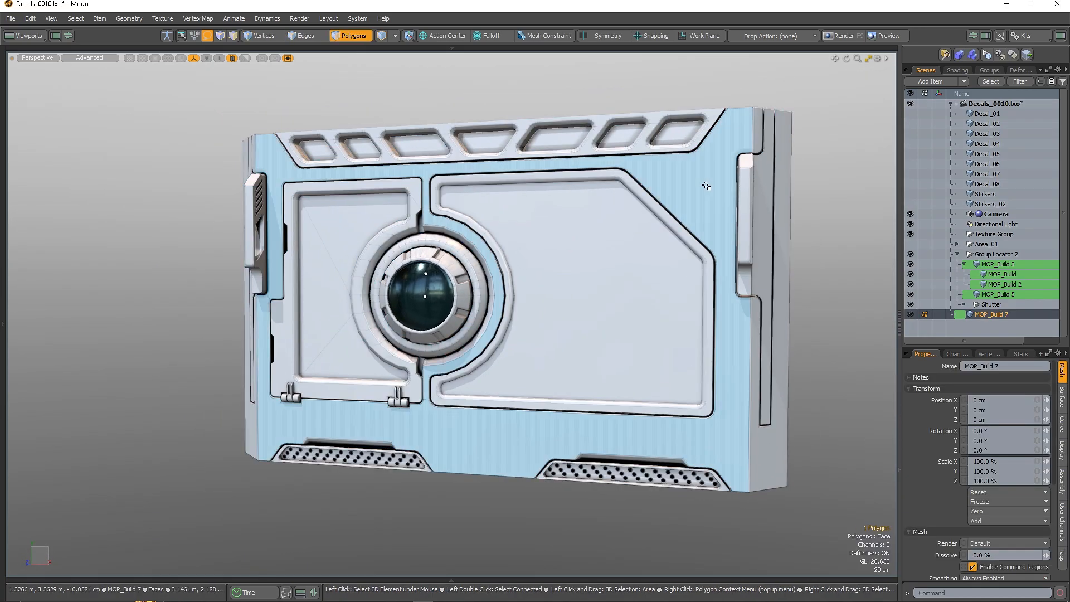
{"action": "double_click", "coordinate": [706, 183]}
{"action": "key", "text": "m"}
{"action": "left_click", "coordinate": [575, 284]}
{"action": "left_click", "coordinate": [578, 293]}
{"action": "left_click", "coordinate": [617, 284]}
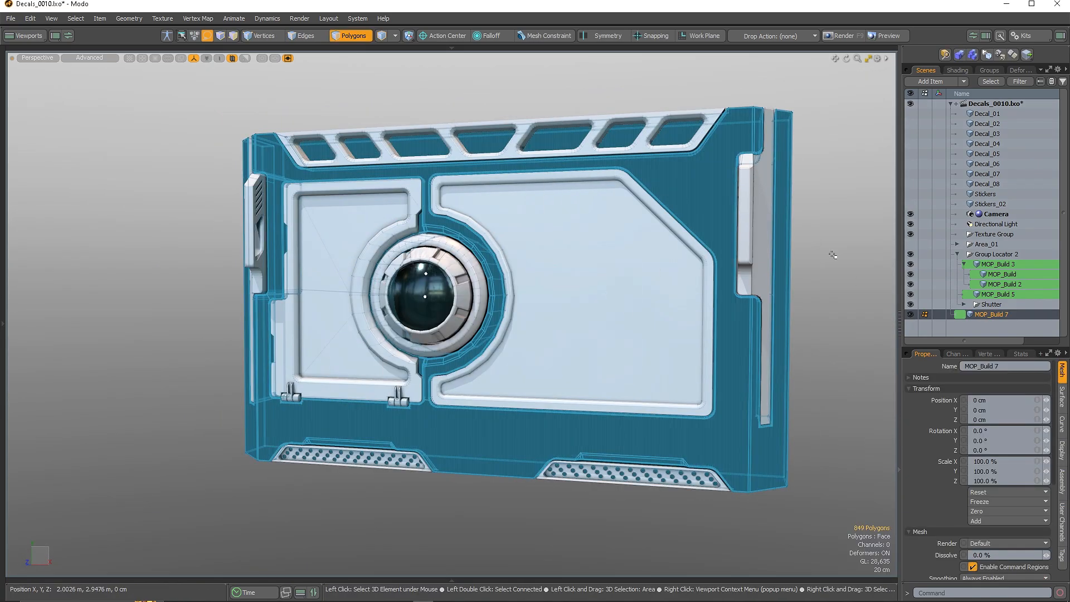
{"action": "left_click", "coordinate": [832, 255]}
{"action": "left_click_drag", "start_coordinate": [533, 243], "coordinate": [562, 247], "text": "alt"}
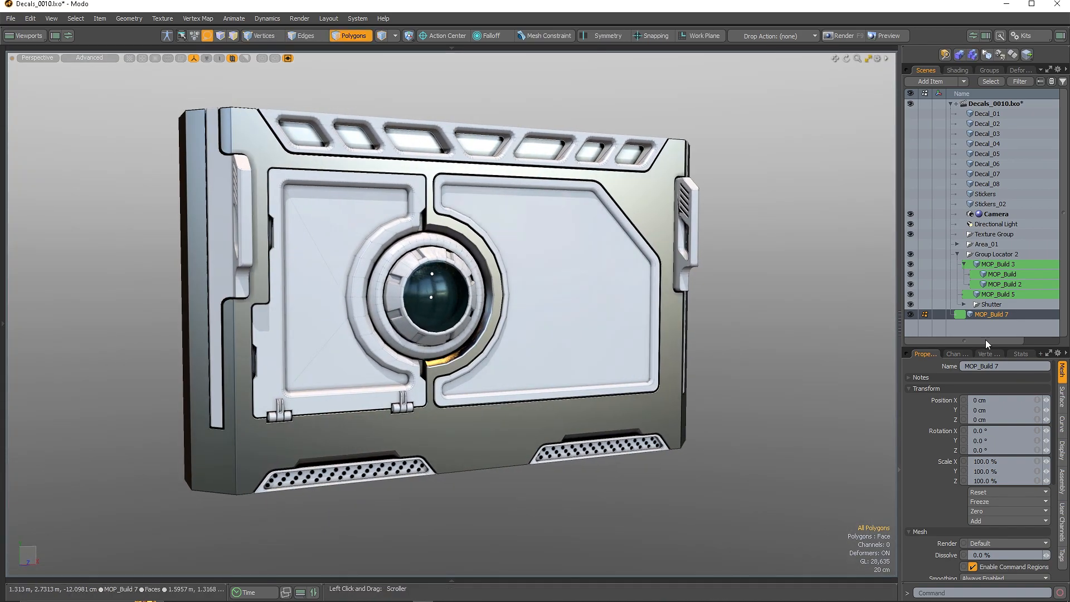
{"action": "left_click_drag", "start_coordinate": [780, 300], "coordinate": [778, 300], "text": "alt"}
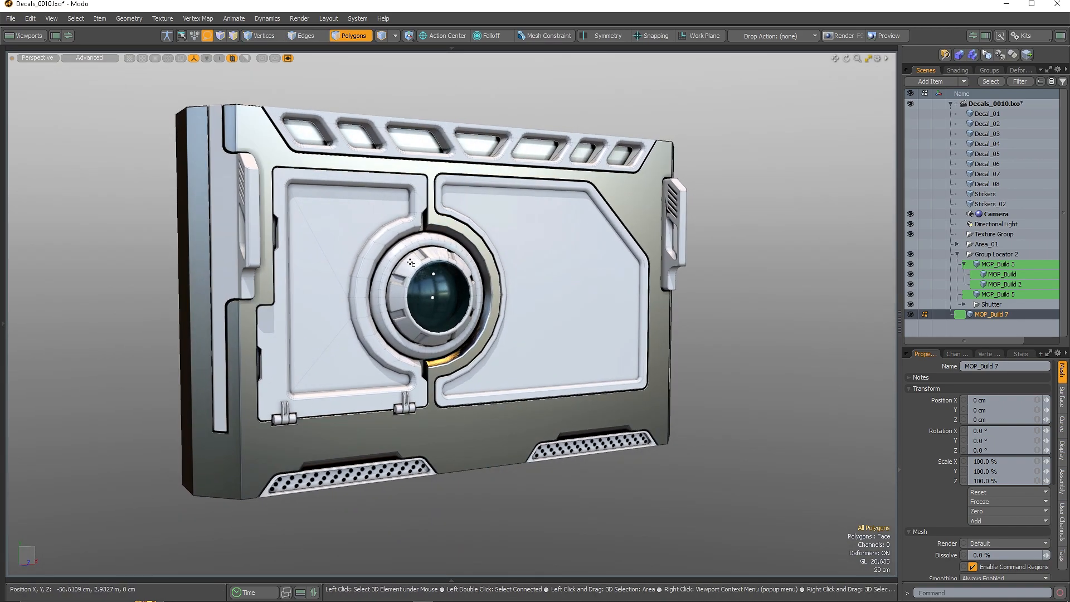
Give the lens ring and the vent panel a metallic material
{"action": "left_click", "coordinate": [406, 405]}
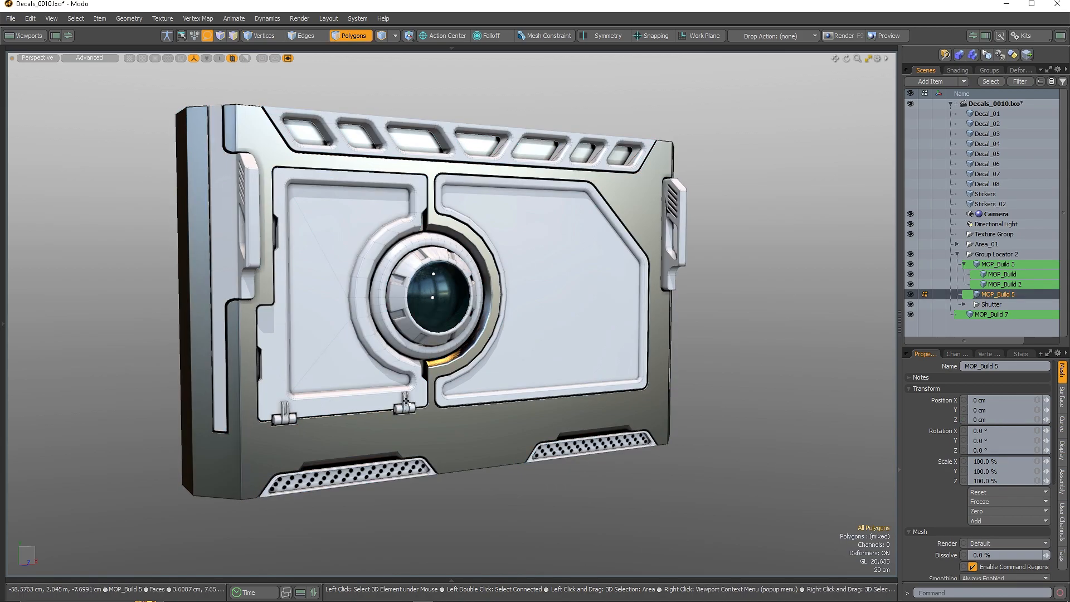
{"action": "key", "text": "m"}
{"action": "left_click", "coordinate": [604, 284]}
{"action": "key", "text": "5"}
{"action": "left_click", "coordinate": [406, 246]}
{"action": "left_click", "coordinate": [403, 244]}
{"action": "key", "text": "3"}
{"action": "double_click", "coordinate": [403, 244]}
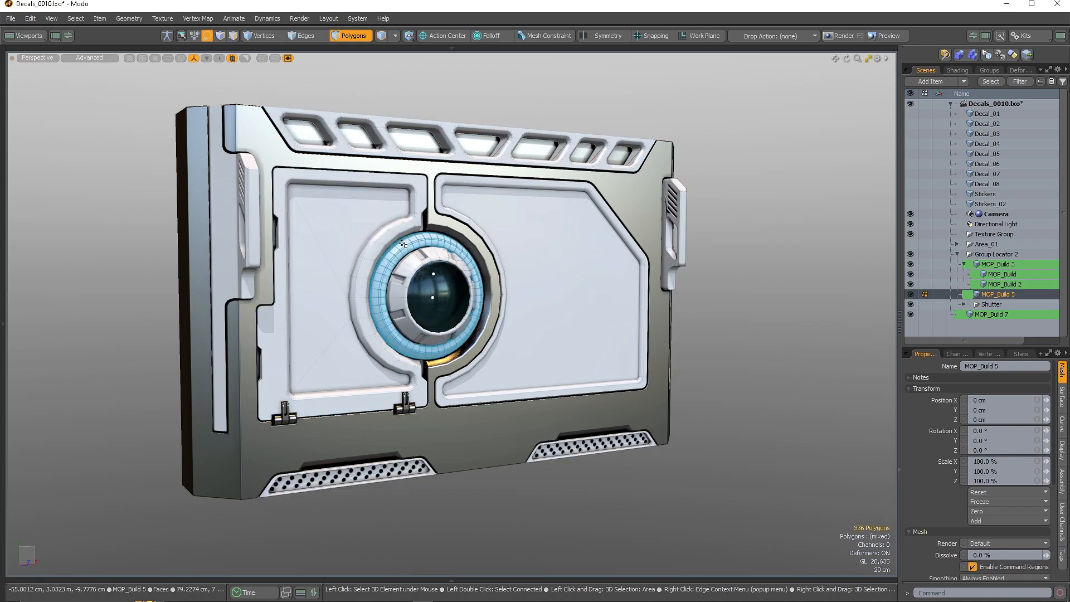
{"action": "double_click", "coordinate": [453, 144], "text": "shift"}
{"action": "key", "text": "m"}
{"action": "left_click", "coordinate": [604, 285]}
{"action": "left_click", "coordinate": [773, 343]}
{"action": "left_click_drag", "start_coordinate": [775, 349], "coordinate": [700, 478], "text": "alt"}
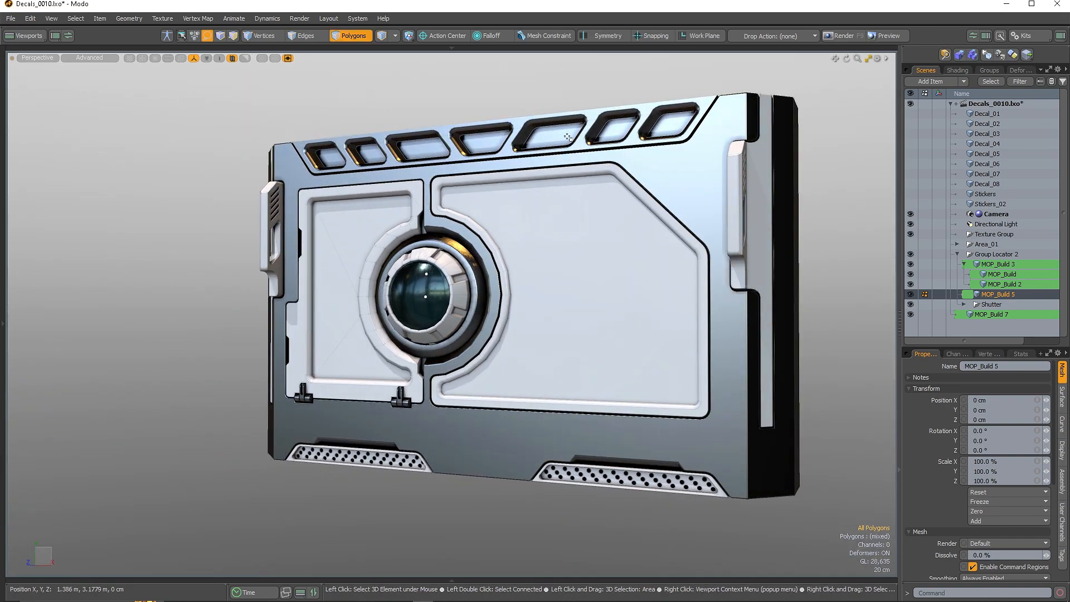
Deselect the ring mesh and select the panel frame mesh MOP_Build 7
{"action": "key", "text": "5"}
{"action": "left_click", "coordinate": [91, 290]}
{"action": "scroll", "coordinate": [518, 288], "scroll_direction": "up", "scroll_amount": 2}
{"action": "scroll", "coordinate": [511, 296], "scroll_direction": "down", "scroll_amount": 2}
{"action": "left_click_drag", "start_coordinate": [502, 298], "coordinate": [551, 278], "text": "alt"}
{"action": "left_click", "coordinate": [517, 261]}
Assign the Rubber material to the panel's large inset plates
{"action": "key", "text": "3"}
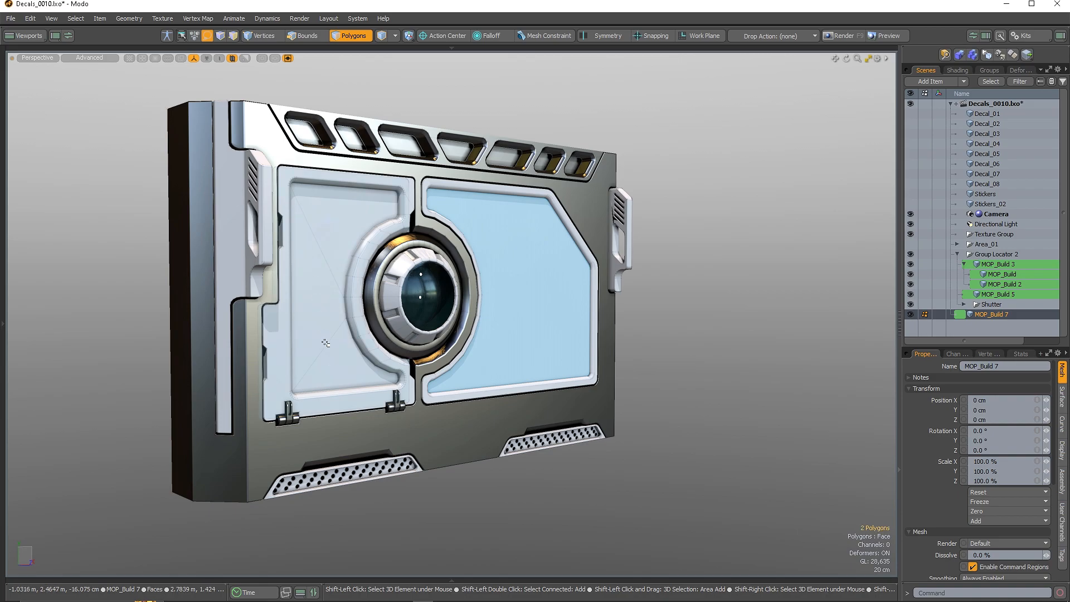
{"action": "scroll", "coordinate": [527, 275], "scroll_direction": "up", "scroll_amount": 4}
{"action": "key", "text": "m"}
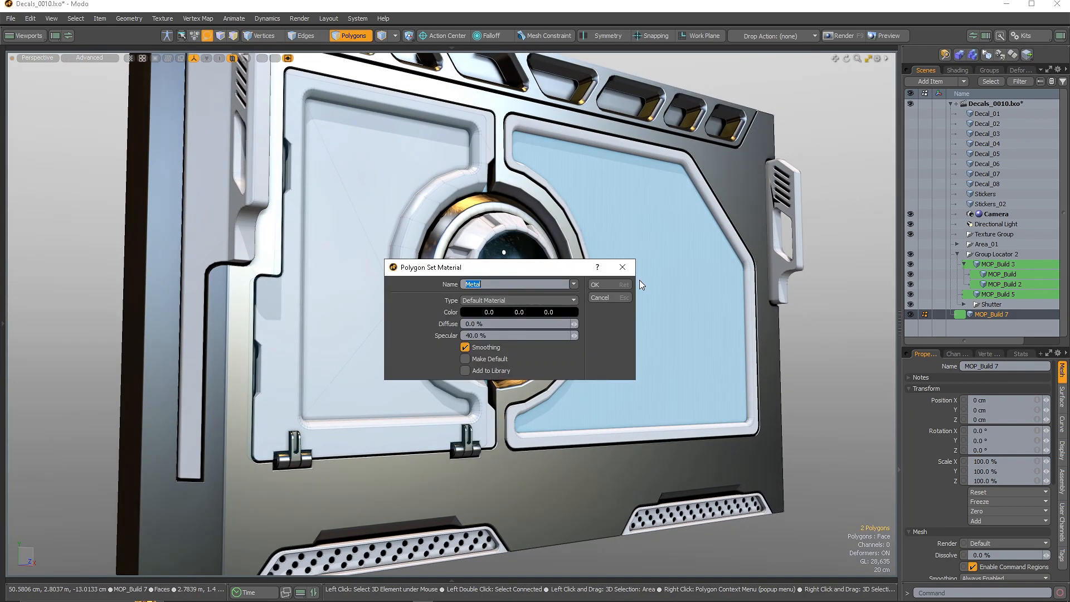
{"action": "left_click", "coordinate": [573, 282]}
{"action": "left_click", "coordinate": [574, 308]}
{"action": "left_click", "coordinate": [613, 284]}
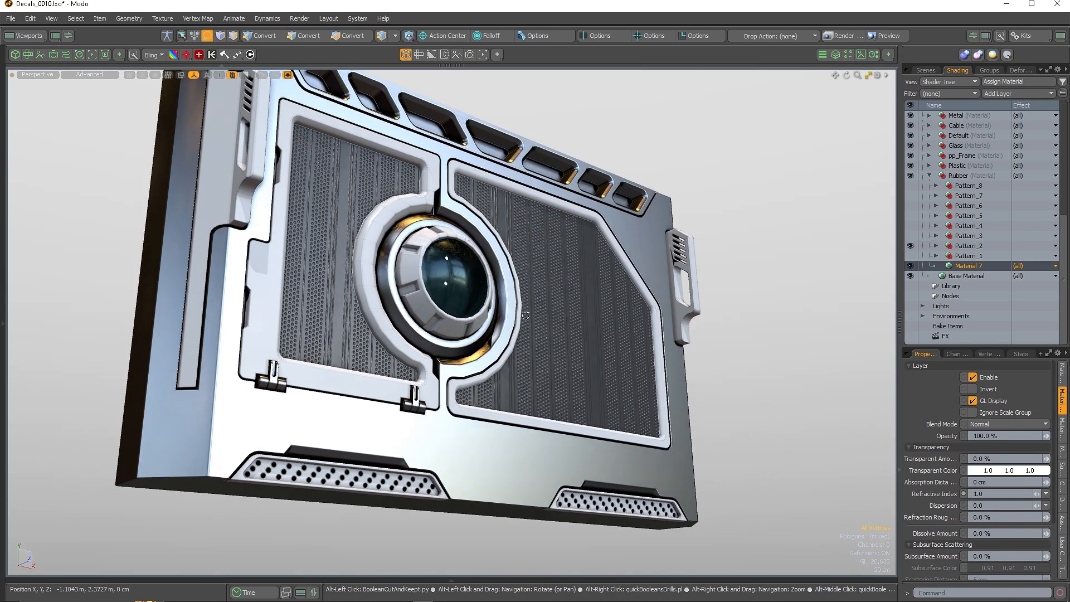
{"action": "mouse_move", "coordinate": [591, 312]}
{"action": "left_mouse_down", "text": "alt"}
{"action": "mouse_move", "coordinate": [505, 314]}
{"action": "mouse_move", "coordinate": [523, 344]}
{"action": "left_mouse_up", "text": "alt"}
Hide the remaining pattern textures and close in on the insert beside the lens
{"action": "left_click_drag", "start_coordinate": [912, 249], "coordinate": [919, 259]}
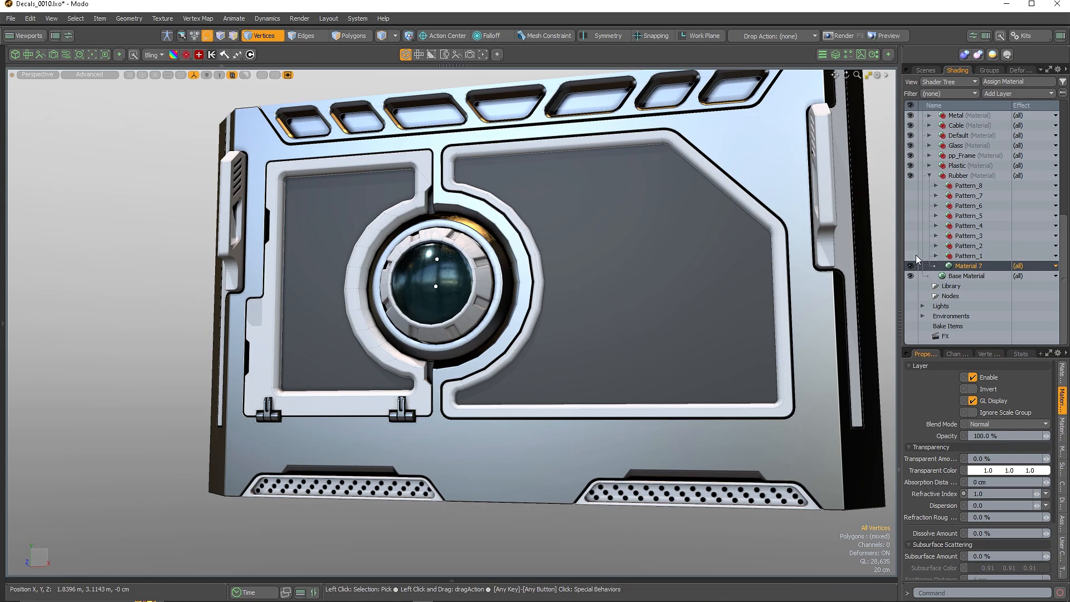
{"action": "left_click_drag", "start_coordinate": [629, 244], "coordinate": [611, 260], "text": "alt"}
{"action": "scroll", "coordinate": [655, 175], "scroll_direction": "up", "scroll_amount": 3}
{"action": "left_click_drag", "start_coordinate": [654, 175], "coordinate": [526, 345], "text": "alt"}
{"action": "scroll", "coordinate": [593, 337], "scroll_direction": "up", "scroll_amount": 5}
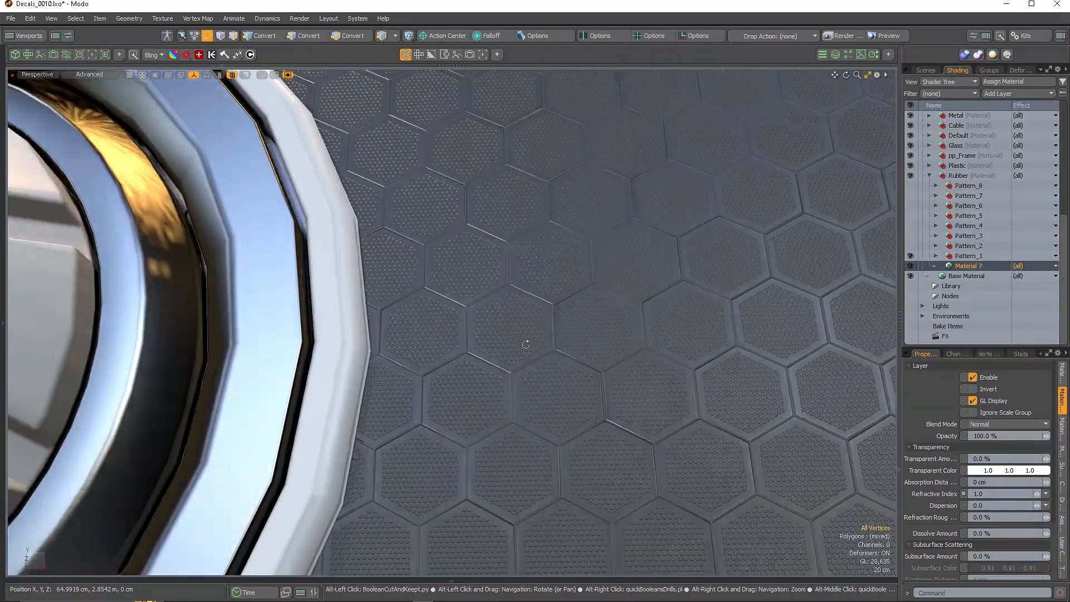
{"action": "scroll", "coordinate": [435, 324], "scroll_direction": "down", "scroll_amount": 6}
{"action": "scroll", "coordinate": [582, 357], "scroll_direction": "up", "scroll_amount": 5}
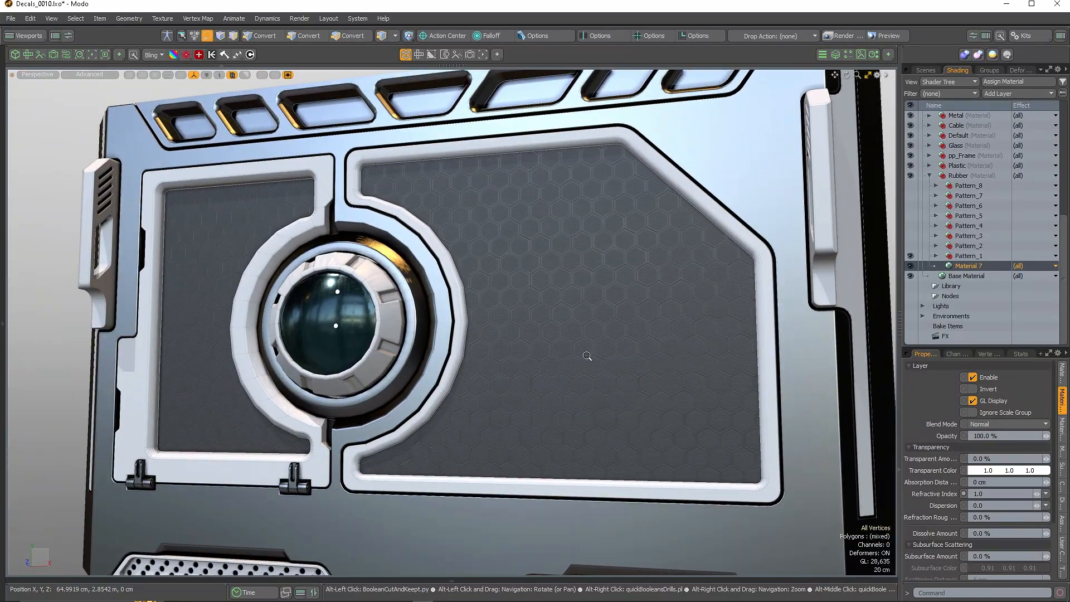
{"action": "left_click_drag", "start_coordinate": [584, 375], "coordinate": [572, 341], "text": "alt"}
Compare Pattern_1, Pattern_3, Pattern_4 and Pattern_5 on the insert by toggling their visibility
{"action": "left_click", "coordinate": [911, 256]}
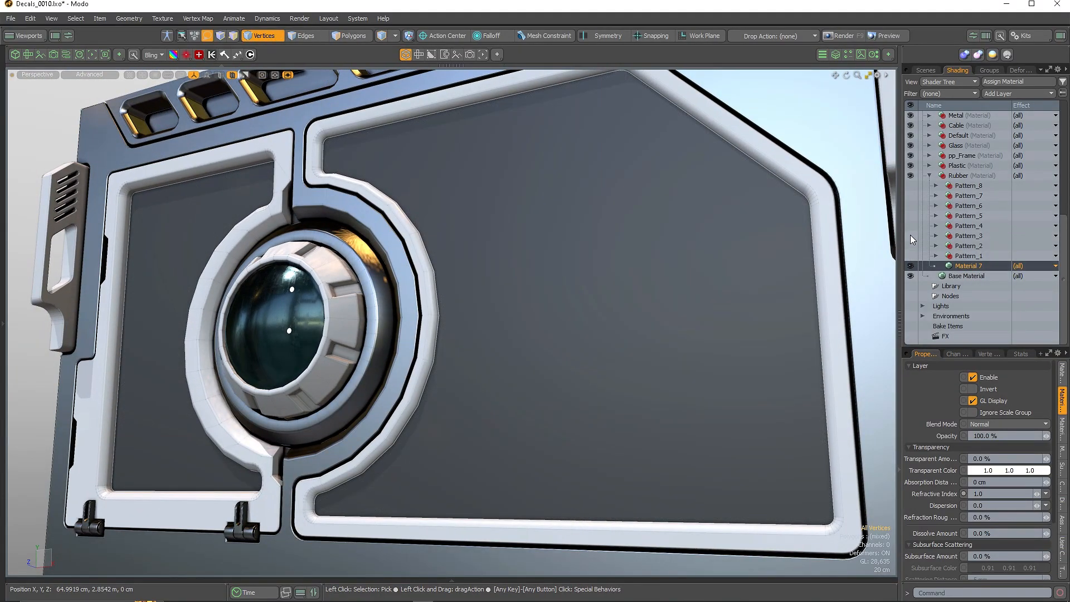
{"action": "scroll", "coordinate": [583, 286], "scroll_direction": "up", "scroll_amount": 4}
{"action": "left_click_drag", "start_coordinate": [761, 235], "coordinate": [759, 204], "text": "alt"}
{"action": "left_click", "coordinate": [910, 235]}
{"action": "left_click", "coordinate": [911, 226]}
{"action": "left_click", "coordinate": [911, 226]}
{"action": "left_click", "coordinate": [911, 236]}
{"action": "left_click", "coordinate": [911, 235]}
{"action": "left_click", "coordinate": [911, 216]}
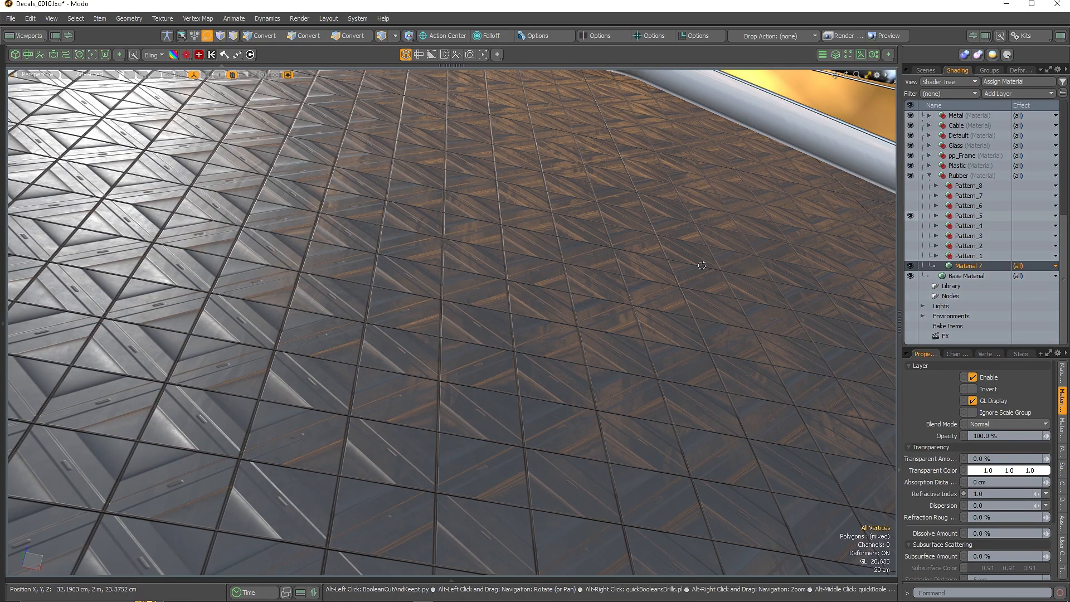
{"action": "left_click_drag", "start_coordinate": [717, 258], "coordinate": [803, 246], "text": "alt"}
{"action": "left_click", "coordinate": [910, 215]}
Preview the Pattern_6, Pattern_7 and ribbed Pattern_8 textures on the insert
{"action": "left_click", "coordinate": [910, 206]}
{"action": "right_click_drag", "start_coordinate": [405, 306], "coordinate": [391, 289], "text": "alt"}
{"action": "left_click", "coordinate": [911, 206]}
{"action": "left_click", "coordinate": [912, 197]}
{"action": "right_click_drag", "start_coordinate": [516, 268], "coordinate": [432, 254], "text": "alt"}
{"action": "left_click", "coordinate": [910, 196]}
{"action": "left_click", "coordinate": [911, 186]}
{"action": "left_click_drag", "start_coordinate": [446, 296], "coordinate": [865, 179], "text": "alt"}
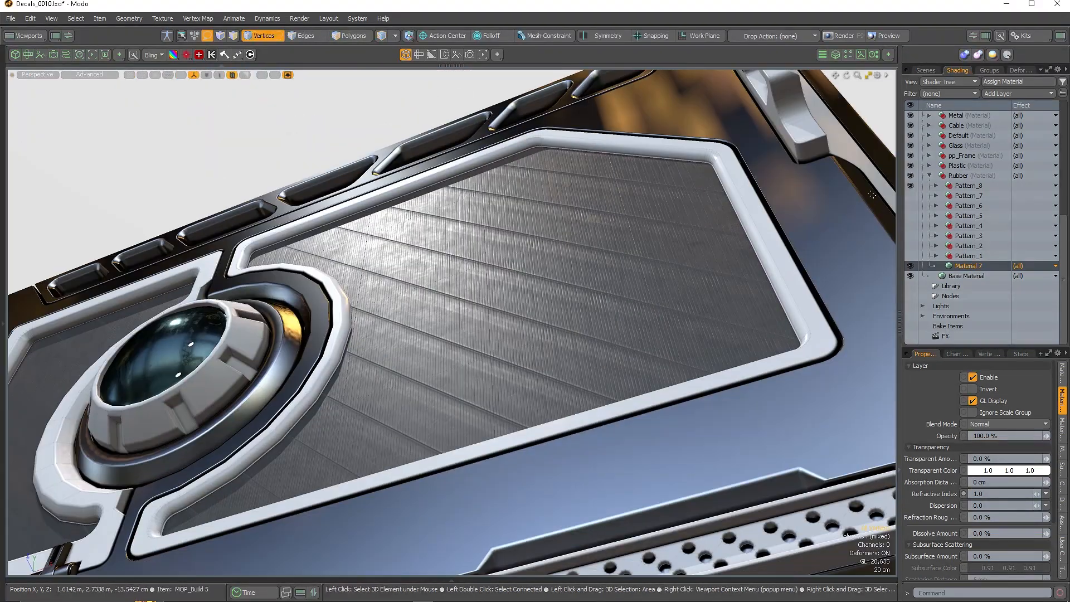
Inspect Pattern_8's roughness and normal texture layers, then hide Pattern_8
{"action": "left_click", "coordinate": [936, 186]}
{"action": "left_click", "coordinate": [972, 197]}
{"action": "left_click", "coordinate": [973, 206], "text": "shift"}
{"action": "scroll", "coordinate": [1031, 494], "scroll_direction": "down", "scroll_amount": 10}
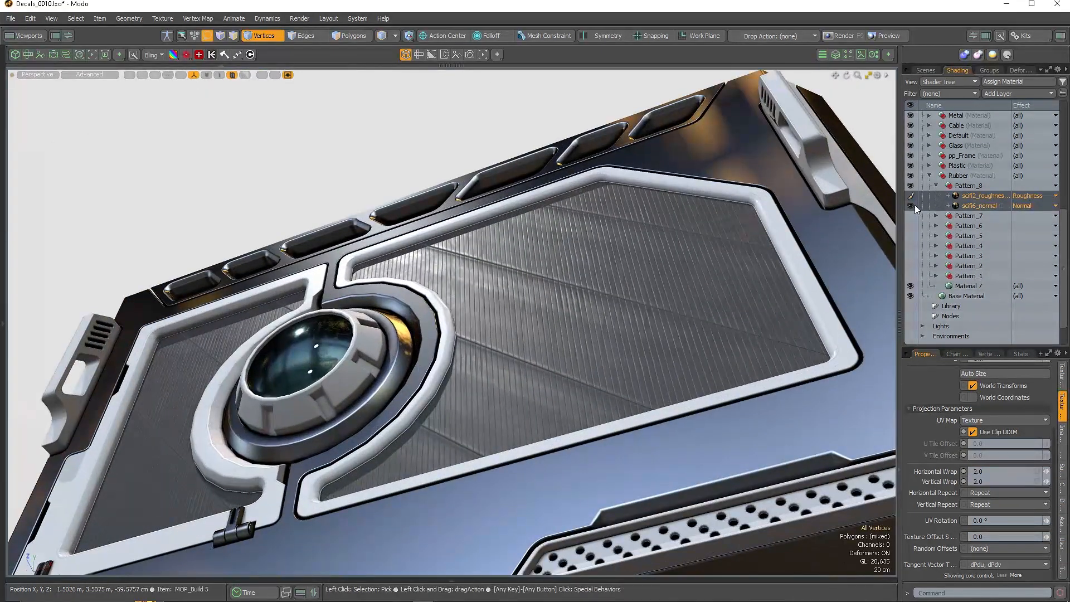
{"action": "left_click", "coordinate": [936, 185]}
{"action": "left_click", "coordinate": [911, 187]}
Widen the 3D view and scrub the animation timeline to close the lens iris
{"action": "left_click_drag", "start_coordinate": [502, 284], "coordinate": [697, 304], "text": "alt"}
{"action": "scroll", "coordinate": [644, 313], "scroll_direction": "down", "scroll_amount": 3}
{"action": "left_click", "coordinate": [899, 323]}
{"action": "left_click_drag", "start_coordinate": [630, 295], "coordinate": [661, 286], "text": "alt"}
{"action": "scroll", "coordinate": [661, 285], "scroll_direction": "down", "scroll_amount": 5}
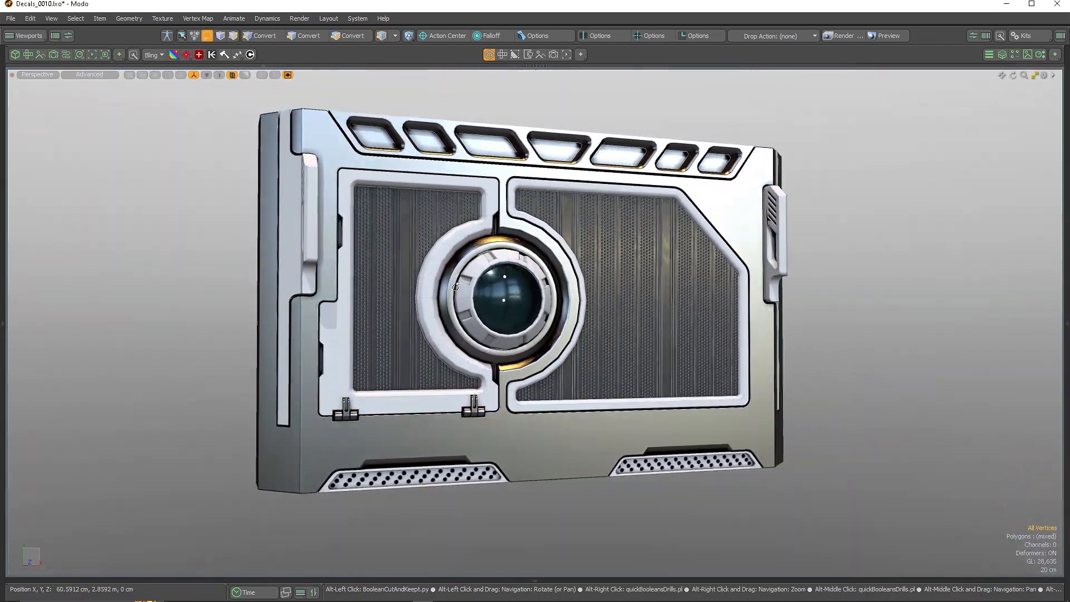
{"action": "left_click", "coordinate": [243, 592]}
{"action": "left_click_drag", "start_coordinate": [26, 542], "coordinate": [71, 542]}
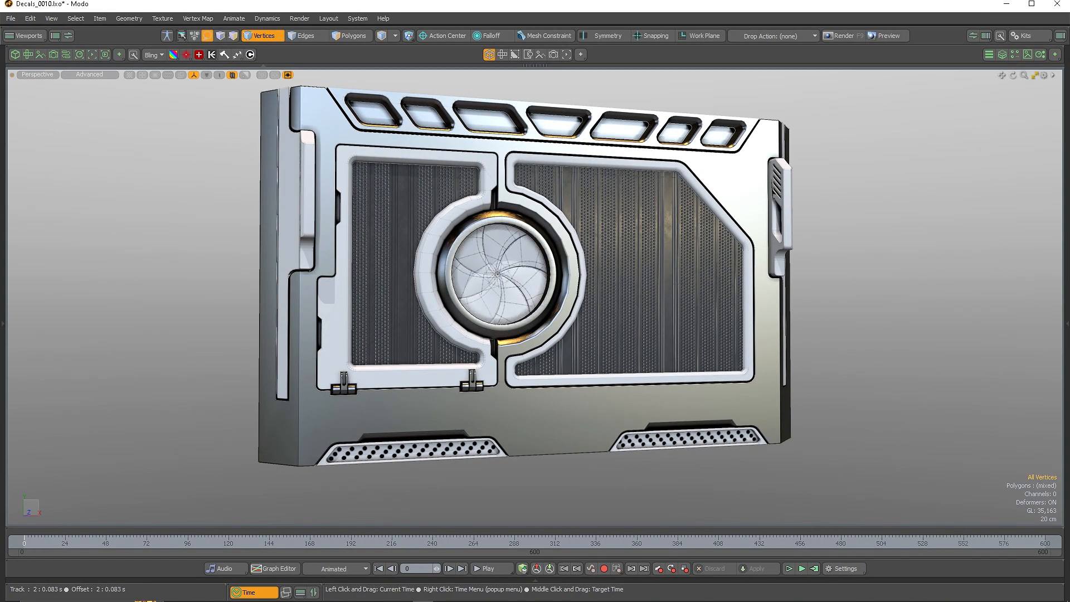
Assign a material to the whole connected panel body
{"action": "key", "text": "3"}
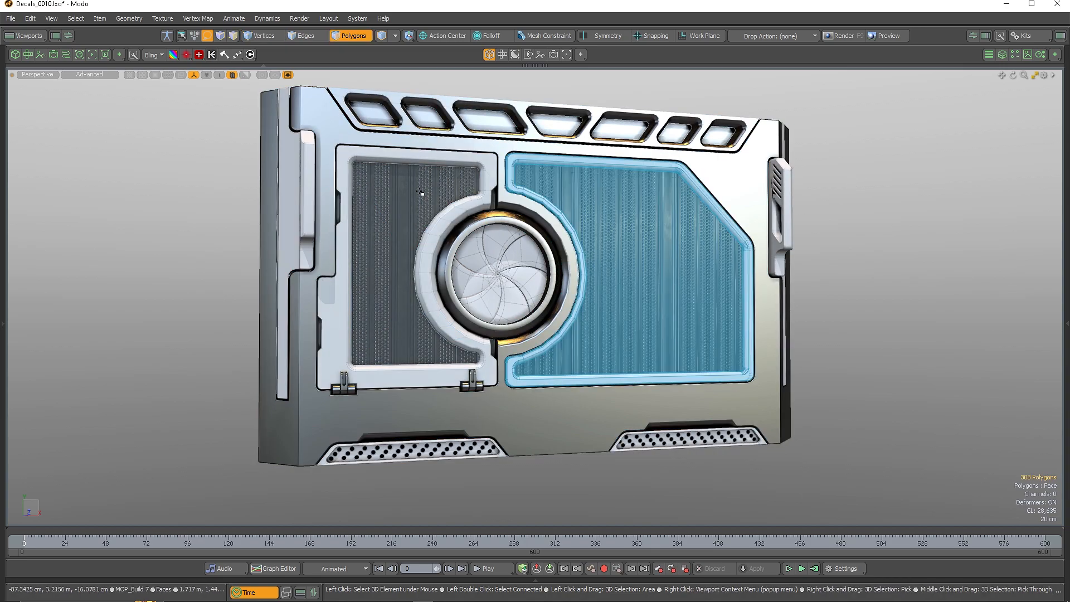
{"action": "double_click", "coordinate": [408, 141]}
{"action": "key", "text": "m"}
{"action": "left_click", "coordinate": [574, 284]}
{"action": "left_click", "coordinate": [571, 265]}
{"action": "left_click", "coordinate": [606, 285]}
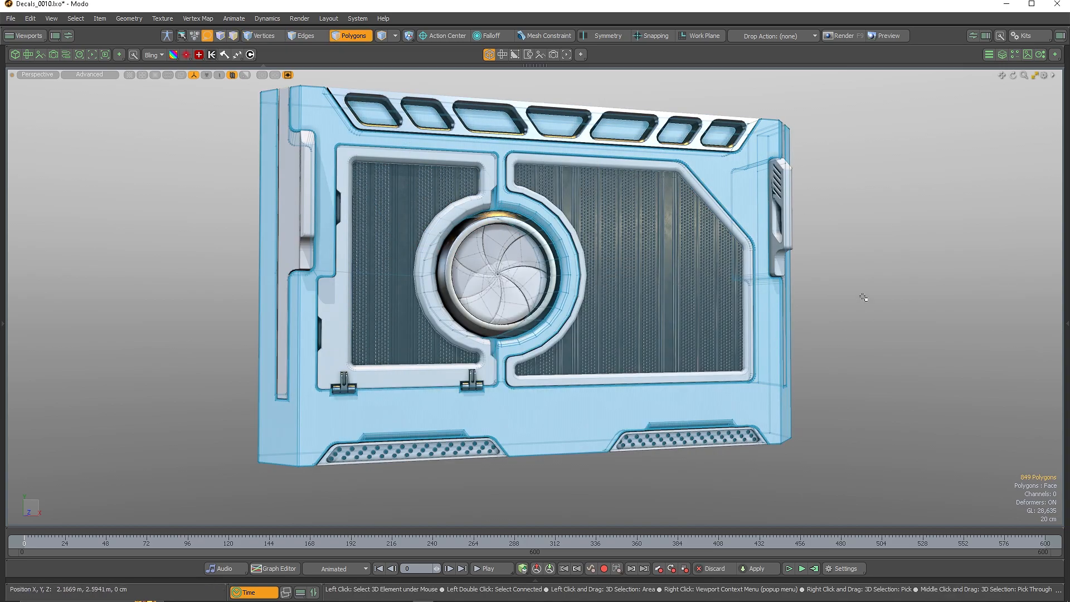
{"action": "left_click", "coordinate": [862, 296]}
Delete the right handle and mirror the left handle across to replace it
{"action": "left_click_drag", "start_coordinate": [859, 292], "coordinate": [540, 248], "text": "alt"}
{"action": "double_click", "coordinate": [762, 190]}
{"action": "double_click", "coordinate": [773, 176]}
{"action": "key", "text": "h"}
{"action": "key", "text": "shift+v"}
{"action": "left_click", "coordinate": [429, 233]}
{"action": "left_click_drag", "start_coordinate": [580, 254], "coordinate": [755, 310], "text": "alt"}
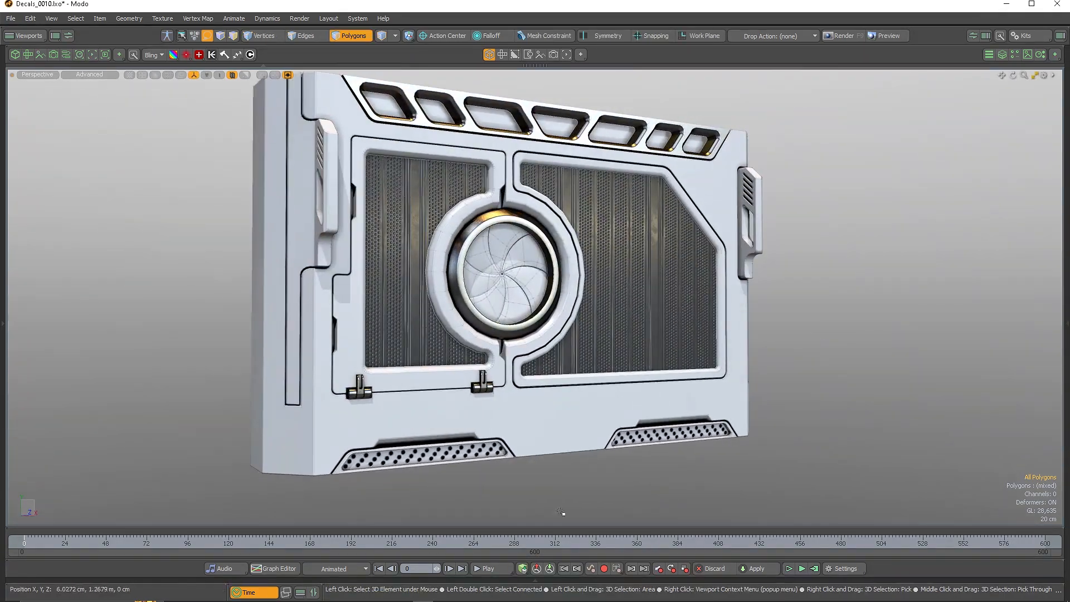
Scrub to frame 407 to reopen the lens and inspect the panel around it
{"action": "left_click_drag", "start_coordinate": [372, 541], "coordinate": [717, 541]}
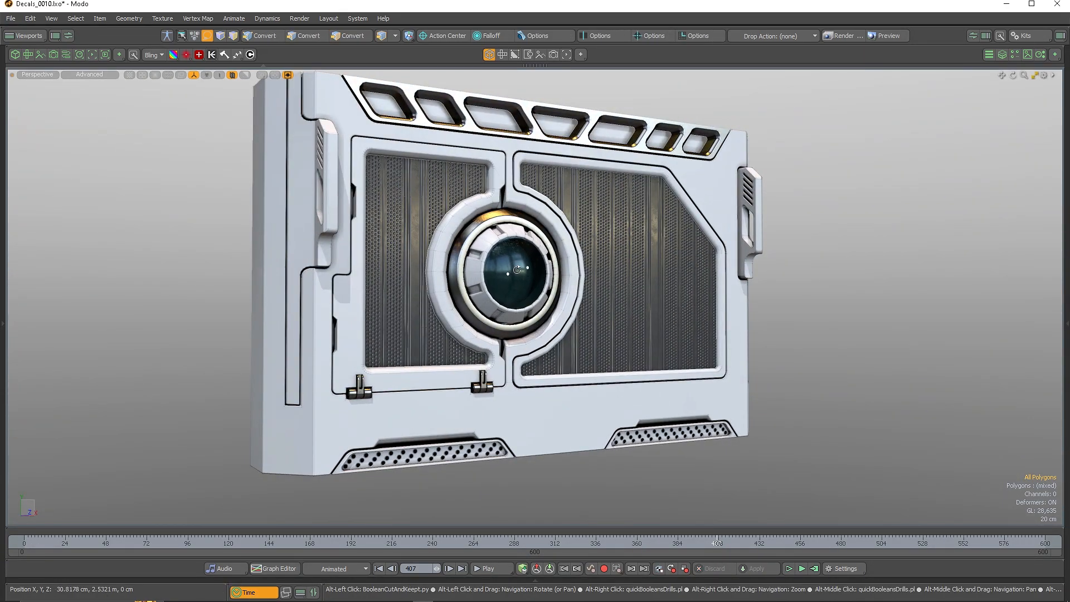
{"action": "key", "text": "space"}
{"action": "scroll", "coordinate": [516, 270], "scroll_direction": "up", "scroll_amount": 6}
{"action": "left_click_drag", "start_coordinate": [517, 270], "coordinate": [433, 241], "text": "alt"}
{"action": "right_click_drag", "start_coordinate": [433, 241], "coordinate": [357, 223], "text": "alt"}
{"action": "left_click_drag", "start_coordinate": [474, 206], "coordinate": [502, 212], "text": "alt"}
{"action": "right_click_drag", "start_coordinate": [501, 212], "coordinate": [577, 185], "text": "alt"}
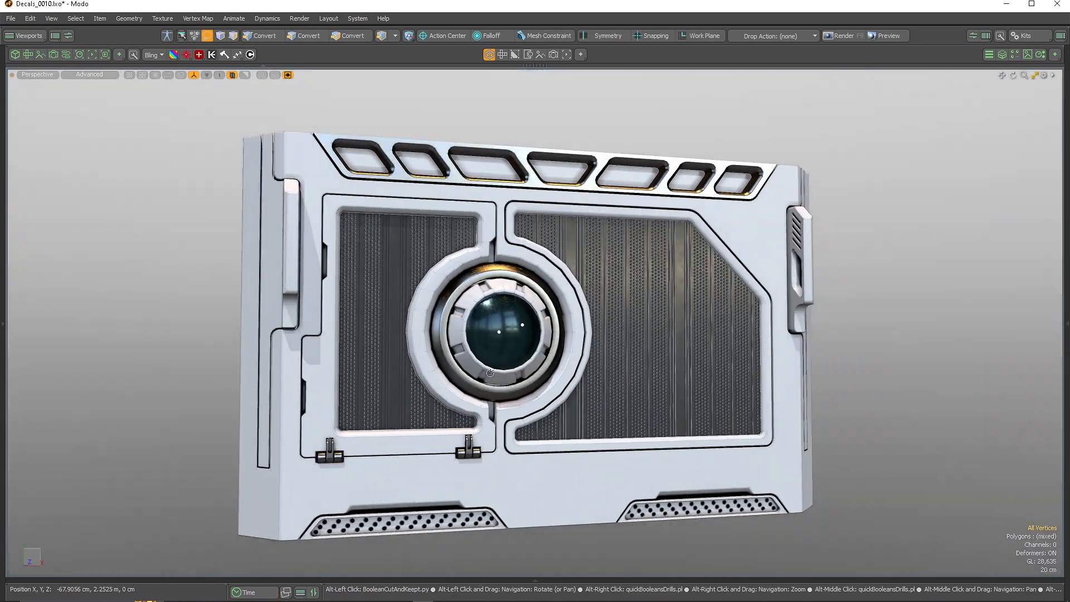
{"action": "left_click", "coordinate": [37, 74]}
Switch to default shading, then show and select the Stickers decal sheet
{"action": "left_click", "coordinate": [79, 123]}
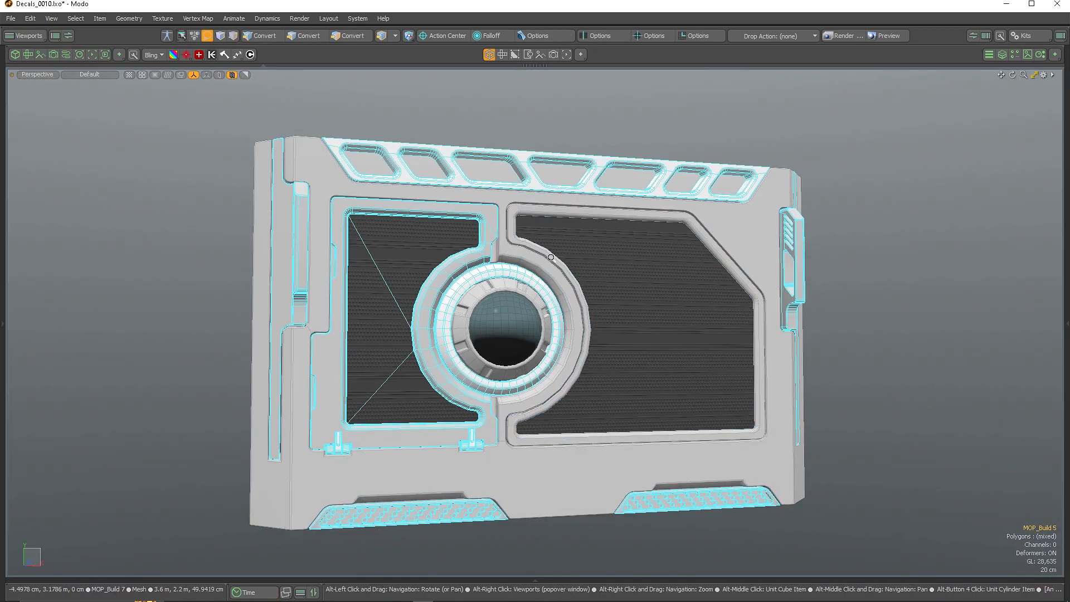
{"action": "mouse_move", "coordinate": [379, 326]}
{"action": "left_mouse_down", "text": "alt"}
{"action": "mouse_move", "coordinate": [693, 377]}
{"action": "mouse_move", "coordinate": [551, 333]}
{"action": "left_mouse_up", "text": "alt"}
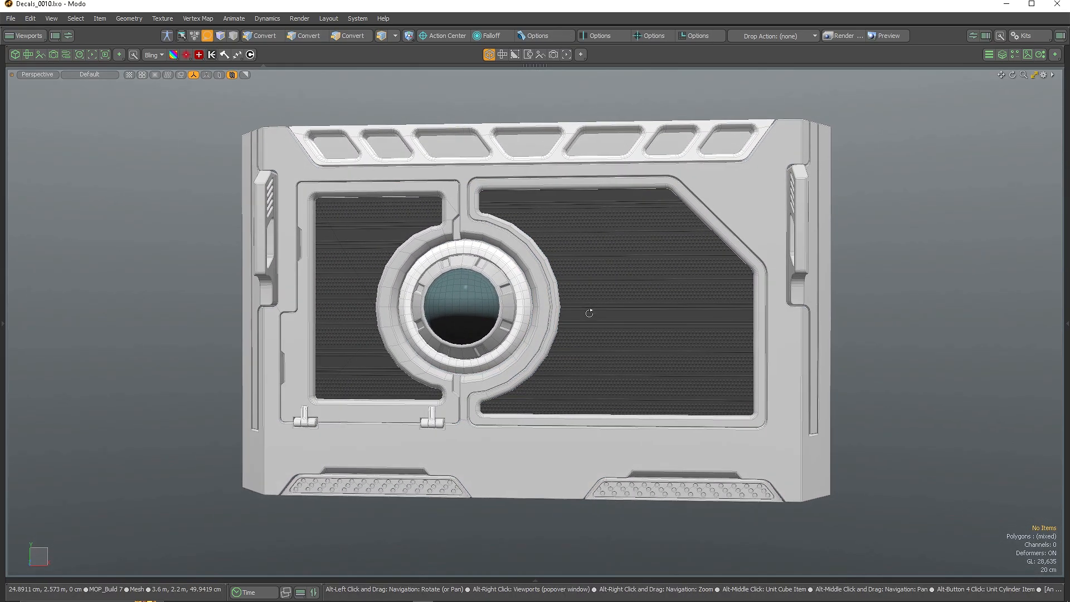
{"action": "left_click", "coordinate": [1066, 323]}
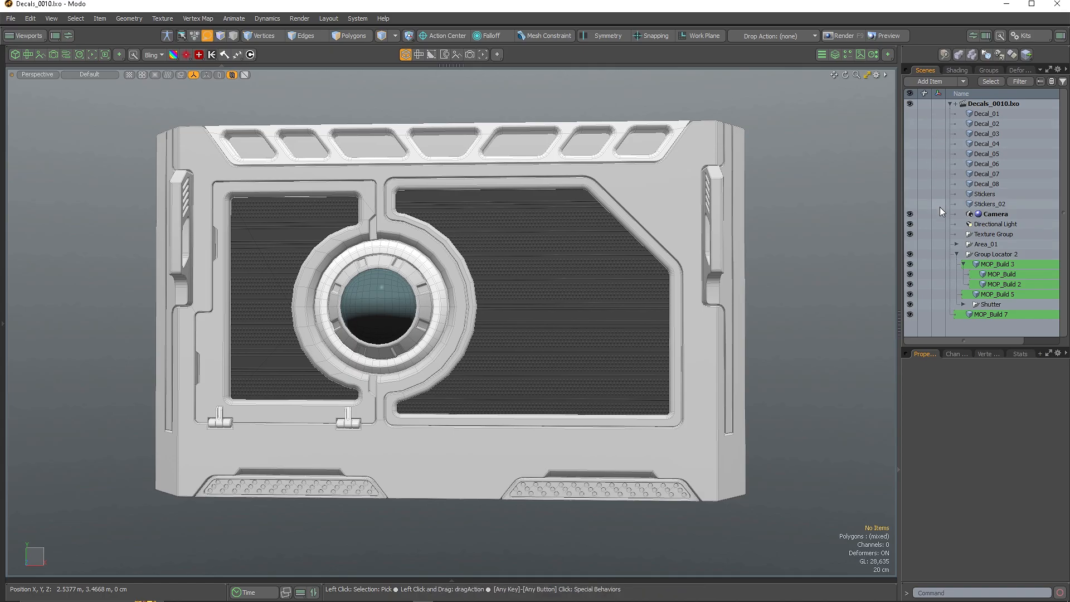
{"action": "left_click", "coordinate": [911, 194]}
{"action": "scroll", "coordinate": [525, 364], "scroll_direction": "down", "scroll_amount": 8}
{"action": "left_click_drag", "start_coordinate": [526, 363], "coordinate": [485, 407], "text": "alt"}
{"action": "scroll", "coordinate": [485, 406], "scroll_direction": "up", "scroll_amount": 10}
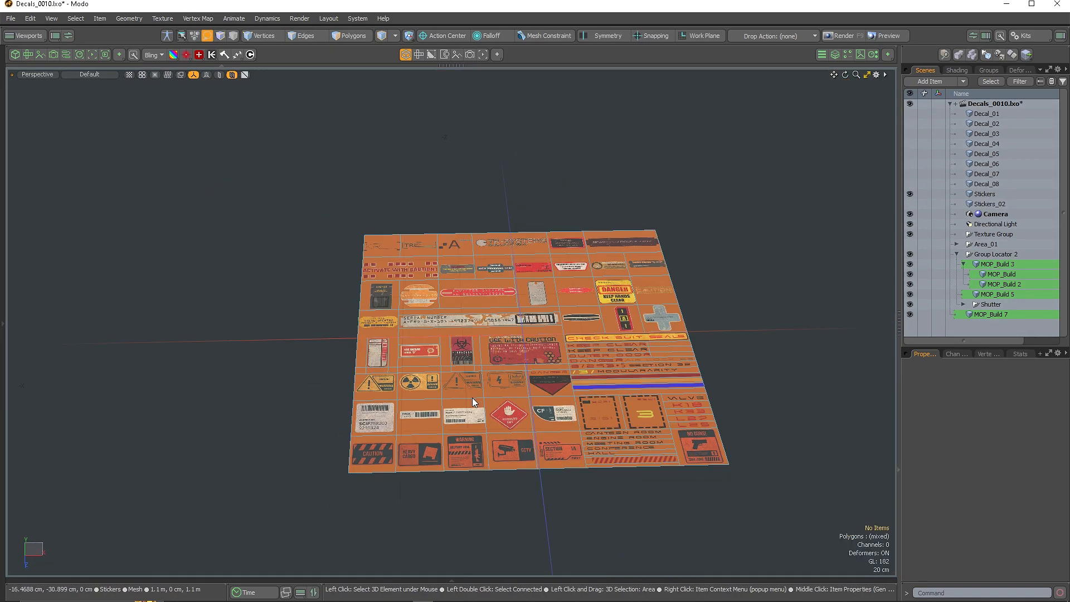
{"action": "left_click", "coordinate": [578, 349]}
Turn the section decal 180 degrees and slide it below the left window's hinges
{"action": "key", "text": "3"}
{"action": "scroll", "coordinate": [578, 348], "scroll_direction": "down", "scroll_amount": 5}
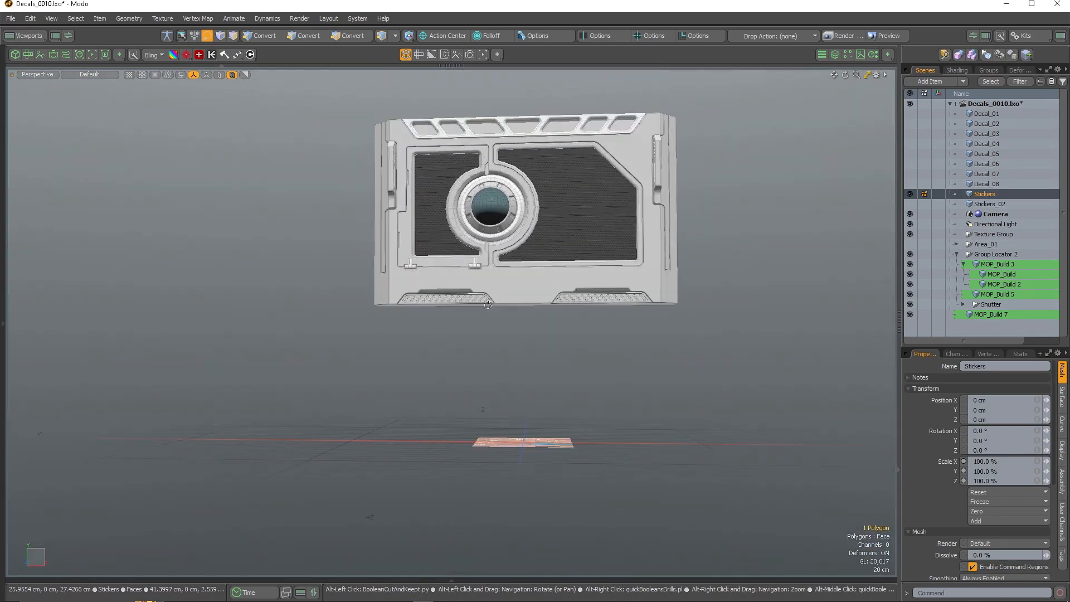
{"action": "scroll", "coordinate": [597, 262], "scroll_direction": "up", "scroll_amount": 4}
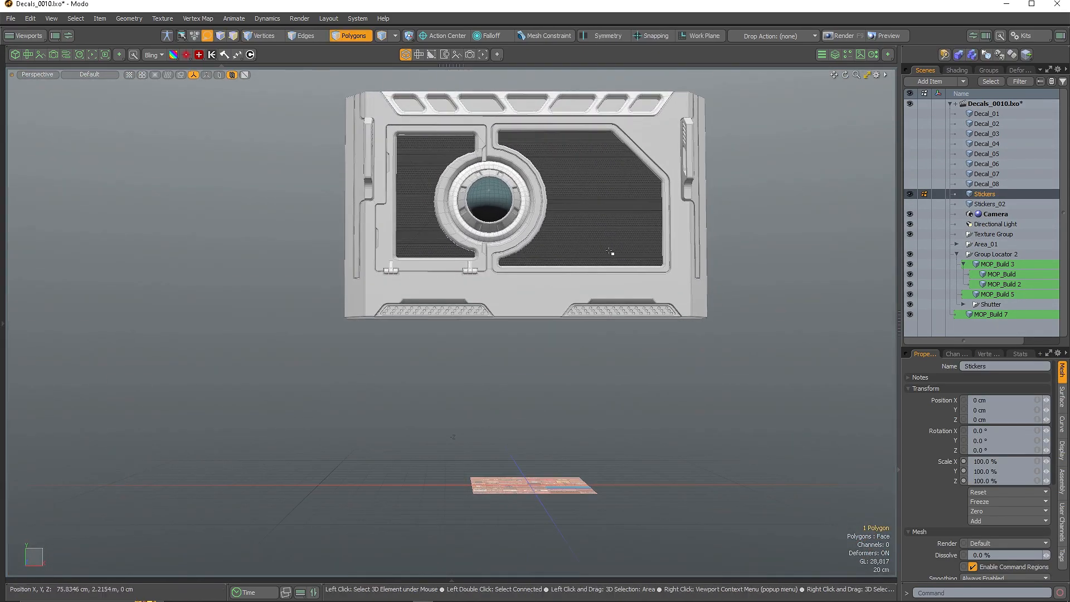
{"action": "scroll", "coordinate": [609, 284], "scroll_direction": "up", "scroll_amount": 3}
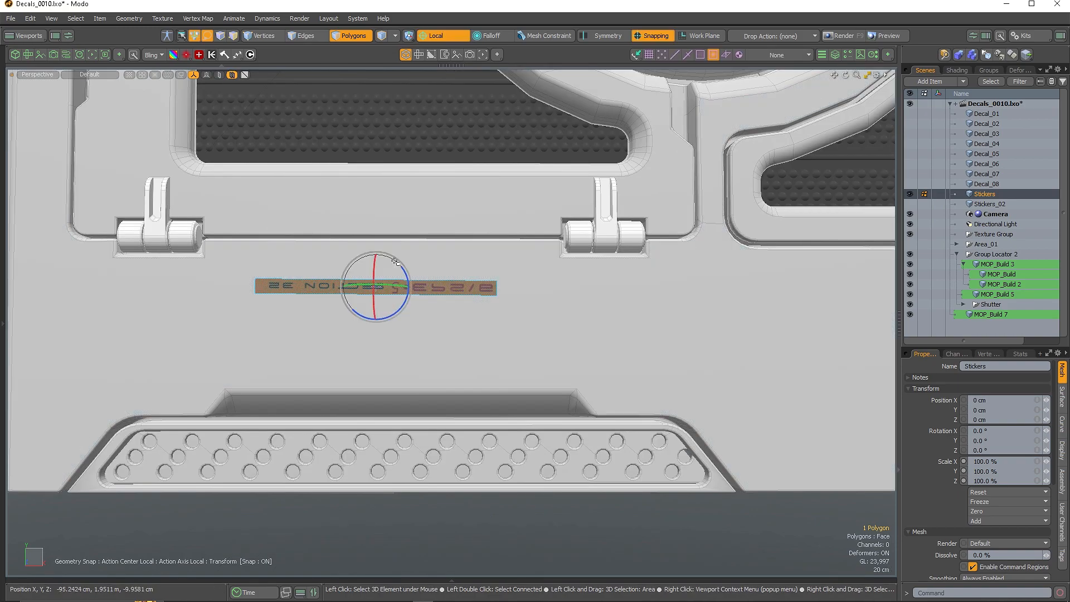
{"action": "left_click_drag", "start_coordinate": [396, 261], "coordinate": [298, 329], "text": "ctrl"}
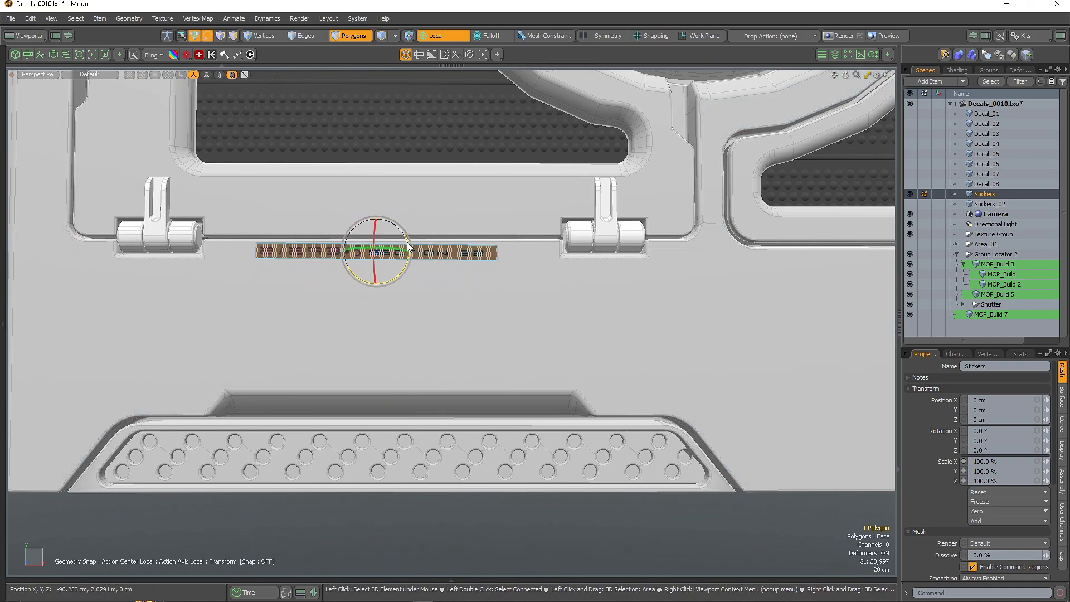
{"action": "left_click_drag", "start_coordinate": [376, 222], "coordinate": [376, 243]}
{"action": "scroll", "coordinate": [391, 323], "scroll_direction": "down", "scroll_amount": 5}
Pick the CAUTION sticker from the Stickers sheet
{"action": "left_click_drag", "start_coordinate": [368, 410], "coordinate": [424, 440], "text": "alt"}
{"action": "scroll", "coordinate": [394, 422], "scroll_direction": "down", "scroll_amount": 3}
{"action": "left_click_drag", "start_coordinate": [424, 441], "coordinate": [430, 400], "text": "alt+shift"}
{"action": "scroll", "coordinate": [430, 401], "scroll_direction": "up", "scroll_amount": 8}
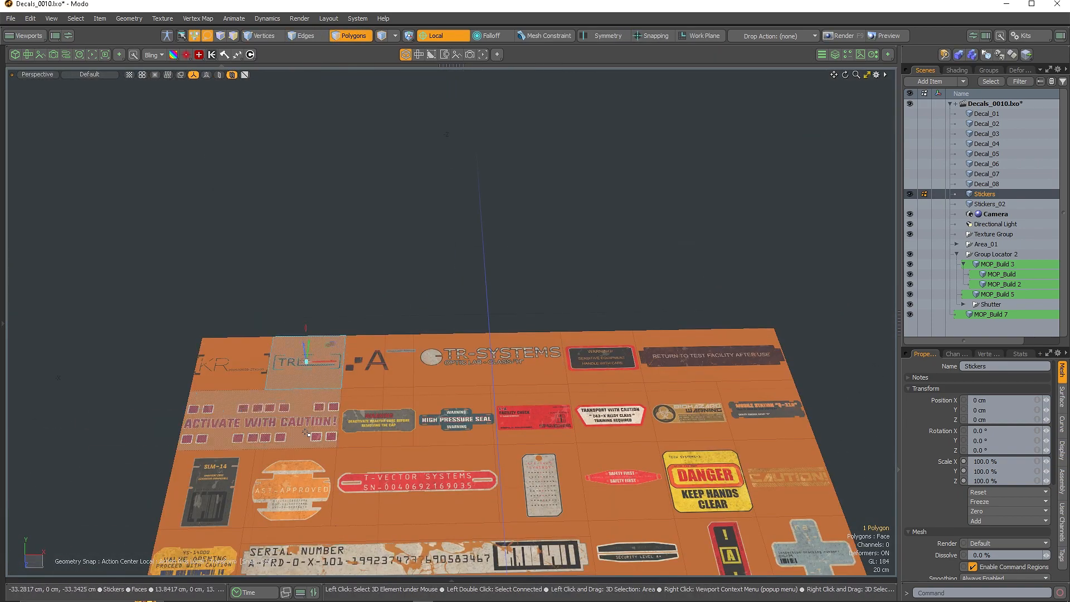
{"action": "left_click", "coordinate": [787, 479]}
{"action": "scroll", "coordinate": [787, 479], "scroll_direction": "down", "scroll_amount": 10}
{"action": "left_click_drag", "start_coordinate": [535, 441], "coordinate": [524, 356], "text": "alt"}
{"action": "scroll", "coordinate": [588, 232], "scroll_direction": "up", "scroll_amount": 8}
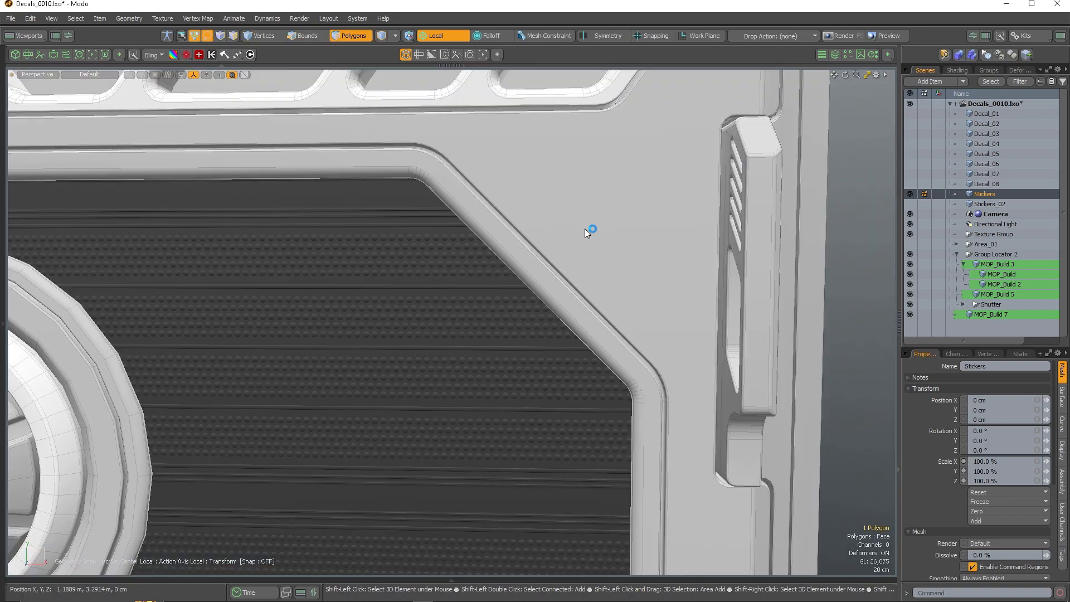
Snap the CAUTION decal onto the right window corner, rotate it ~135 degrees and enlarge it
{"action": "key", "text": "x"}
{"action": "left_click", "coordinate": [588, 232]}
{"action": "scroll", "coordinate": [587, 232], "scroll_direction": "up", "scroll_amount": 4}
{"action": "key", "text": "e"}
{"action": "left_click_drag", "start_coordinate": [584, 211], "coordinate": [542, 270]}
{"action": "scroll", "coordinate": [549, 245], "scroll_direction": "down", "scroll_amount": 3}
{"action": "key", "text": "r"}
{"action": "left_click_drag", "start_coordinate": [553, 227], "coordinate": [603, 228]}
{"action": "scroll", "coordinate": [540, 230], "scroll_direction": "down", "scroll_amount": 4}
{"action": "key", "text": "w"}
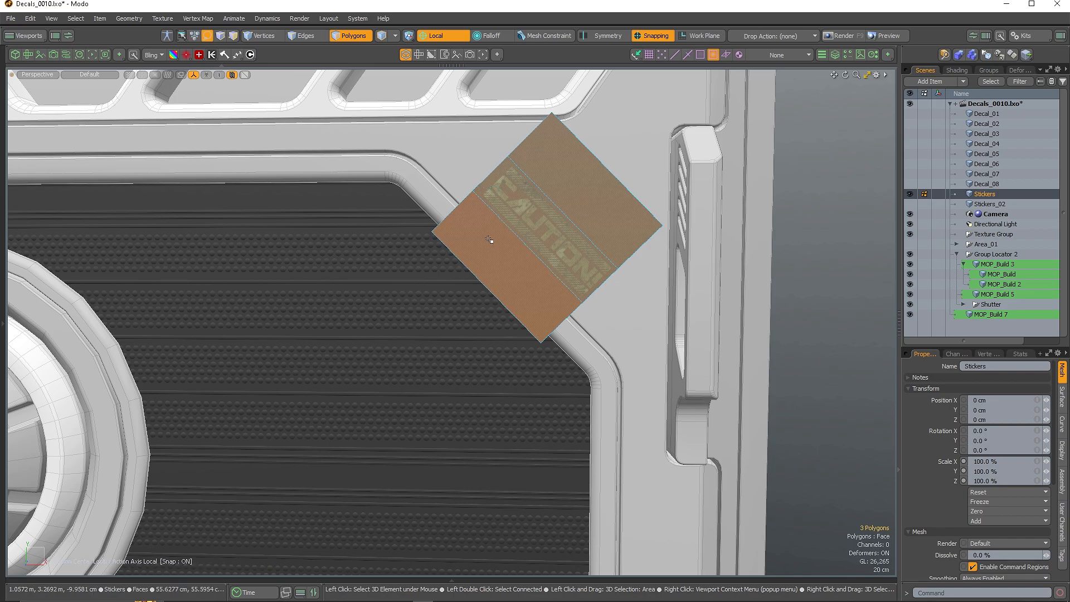
Delete the extra polygons around CAUTION and add the lower-left section decal to the selection
{"action": "left_click", "coordinate": [549, 231], "text": "ctrl"}
{"action": "key", "text": "Delete"}
{"action": "scroll", "coordinate": [570, 227], "scroll_direction": "down", "scroll_amount": 5}
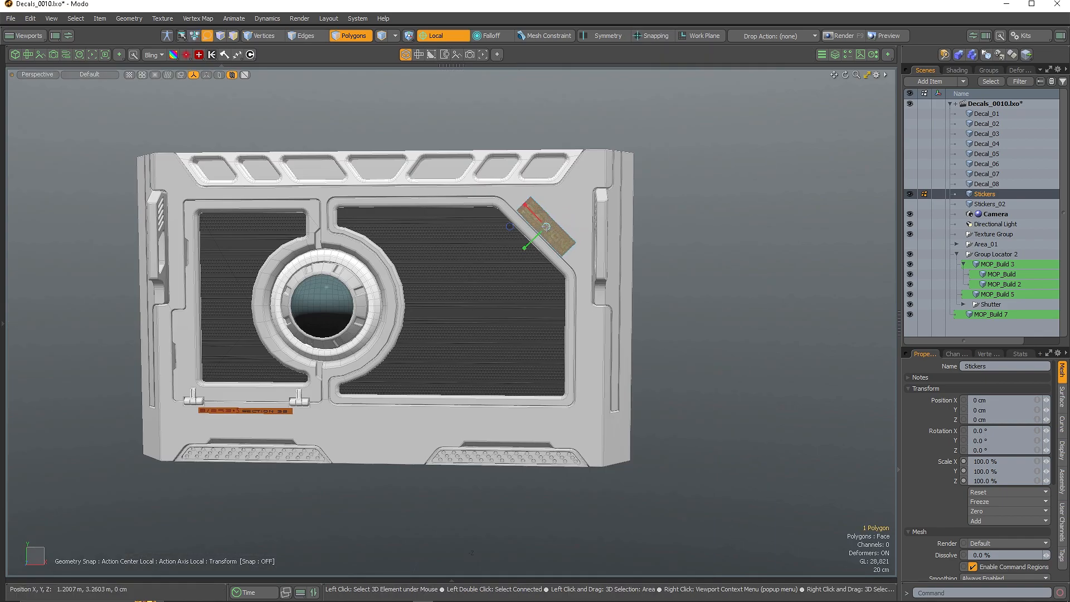
{"action": "scroll", "coordinate": [557, 239], "scroll_direction": "down", "scroll_amount": 4}
{"action": "key", "text": "q"}
{"action": "scroll", "coordinate": [449, 321], "scroll_direction": "up", "scroll_amount": 2}
{"action": "left_click", "coordinate": [437, 319], "text": "shift"}
{"action": "left_click_drag", "start_coordinate": [474, 338], "coordinate": [494, 380], "text": "alt"}
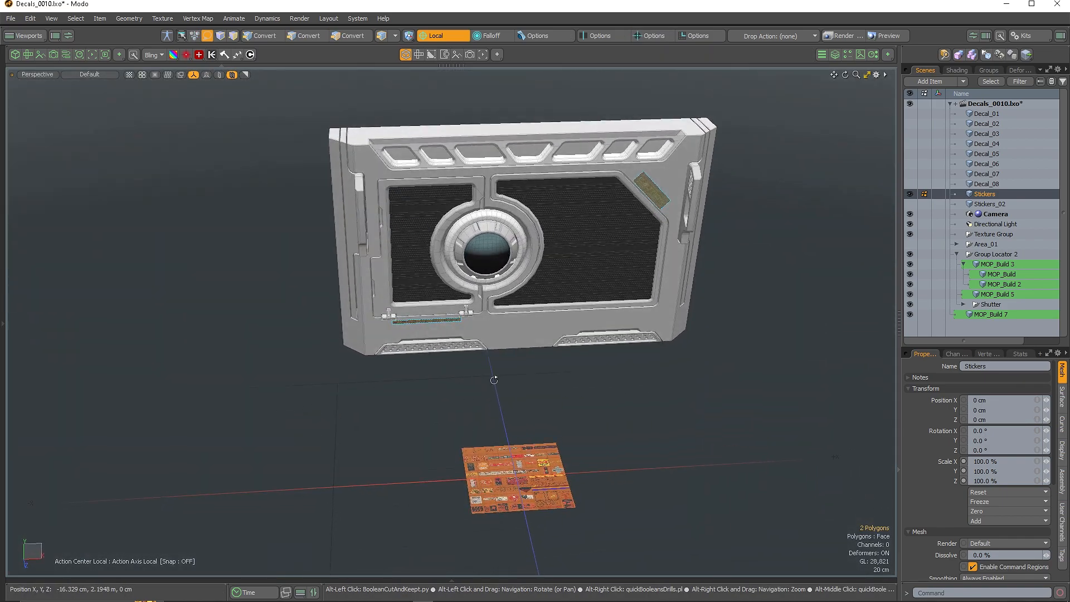
Hide the Stickers sheet, show the Decal_04 sheet and select one of its strips
{"action": "key", "text": "h"}
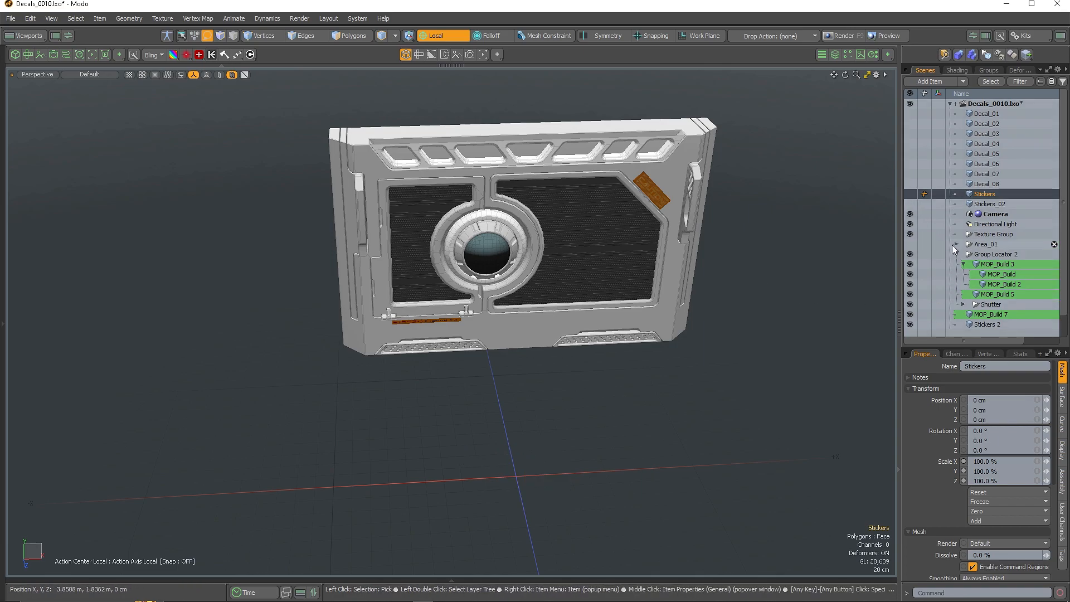
{"action": "left_click", "coordinate": [909, 144]}
{"action": "left_click_drag", "start_coordinate": [538, 484], "coordinate": [521, 449], "text": "alt"}
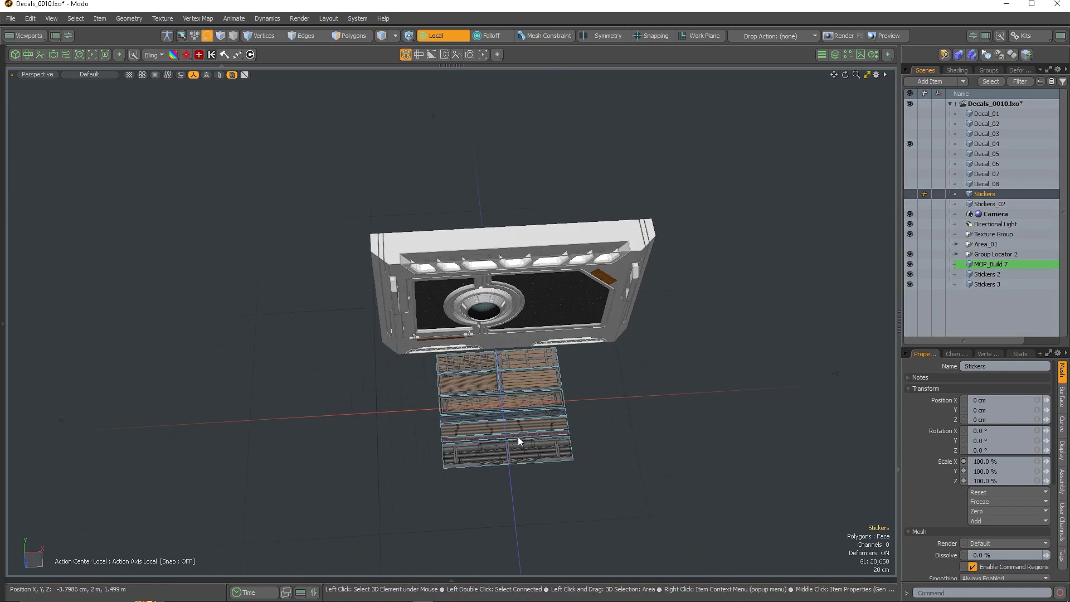
{"action": "scroll", "coordinate": [513, 473], "scroll_direction": "up", "scroll_amount": 3}
{"action": "scroll", "coordinate": [505, 468], "scroll_direction": "up", "scroll_amount": 5}
{"action": "scroll", "coordinate": [503, 440], "scroll_direction": "down", "scroll_amount": 4}
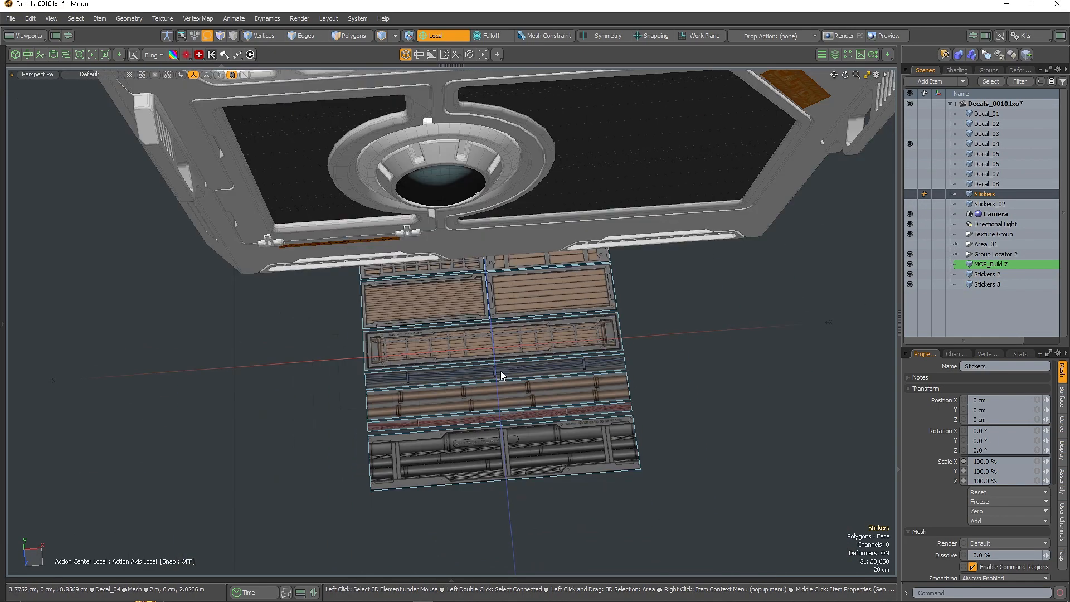
{"action": "double_click", "coordinate": [509, 469]}
{"action": "scroll", "coordinate": [509, 467], "scroll_direction": "down", "scroll_amount": 2}
{"action": "left_click_drag", "start_coordinate": [509, 466], "coordinate": [506, 355], "text": "alt"}
{"action": "scroll", "coordinate": [517, 246], "scroll_direction": "up", "scroll_amount": 5}
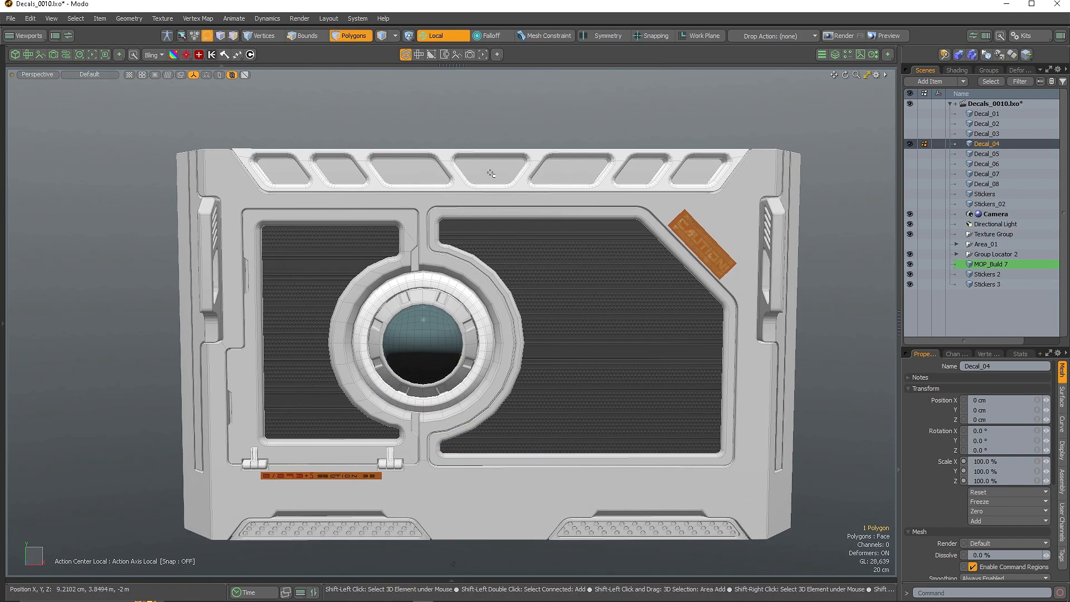
Paste a copy of the decal strip over the top vent row and duplicate it rightward
{"action": "key", "text": "ctrl+v"}
{"action": "left_click_drag", "start_coordinate": [495, 175], "coordinate": [427, 158], "text": "alt"}
{"action": "key", "text": "w"}
{"action": "key", "text": "x"}
{"action": "scroll", "coordinate": [410, 246], "scroll_direction": "down", "scroll_amount": 2}
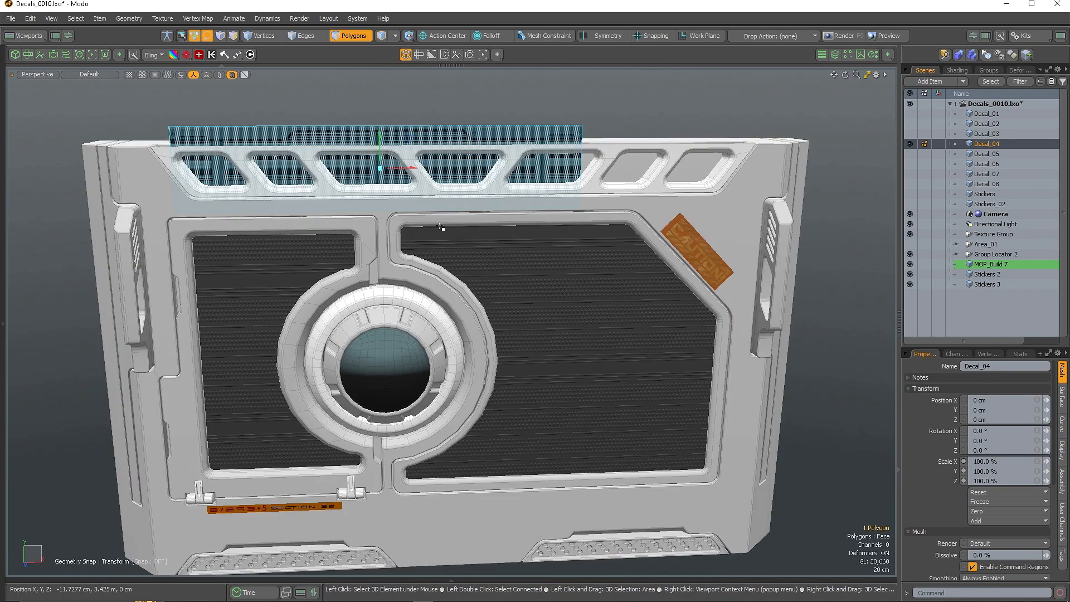
{"action": "scroll", "coordinate": [411, 246], "scroll_direction": "down", "scroll_amount": 1}
{"action": "left_click_drag", "start_coordinate": [411, 246], "coordinate": [367, 246], "text": "alt+shift"}
{"action": "left_click_drag", "start_coordinate": [365, 172], "coordinate": [752, 170], "text": "ctrl+shift"}
{"action": "scroll", "coordinate": [672, 187], "scroll_direction": "down", "scroll_amount": 3}
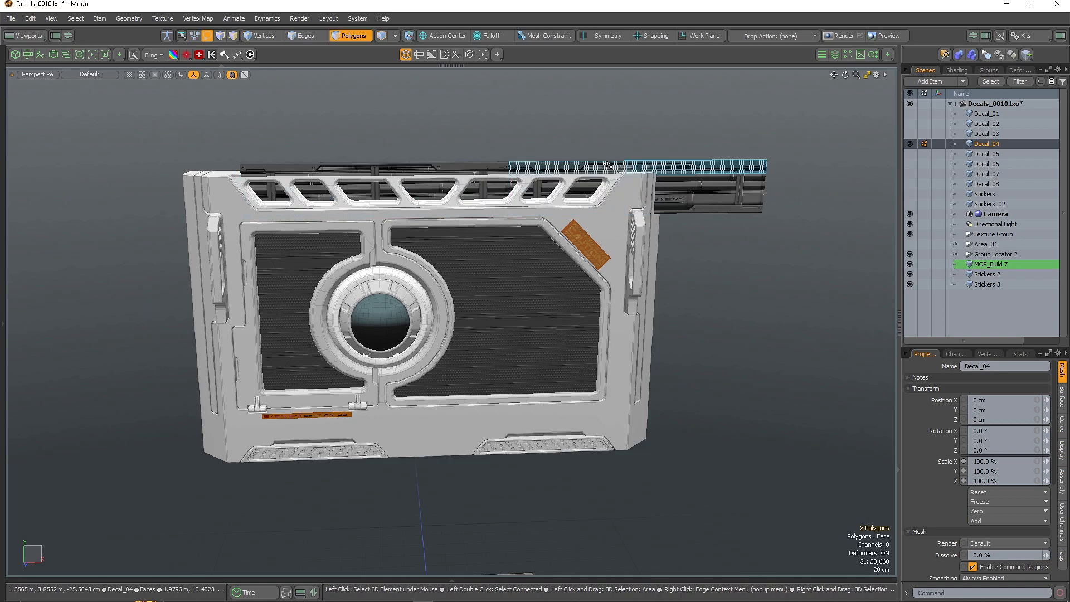
Delete the dark decal strip above the vent
{"action": "left_click", "coordinate": [504, 170]}
{"action": "key", "text": "Delete"}
{"action": "left_click_drag", "start_coordinate": [424, 268], "coordinate": [446, 279], "text": "alt"}
{"action": "scroll", "coordinate": [391, 356], "scroll_direction": "down", "scroll_amount": 2}
{"action": "left_click_drag", "start_coordinate": [344, 407], "coordinate": [414, 355], "text": "alt+shift"}
{"action": "scroll", "coordinate": [381, 357], "scroll_direction": "up", "scroll_amount": 1}
Split the decal strips into new items Decal_04 2 and Decal_04 3, then hide Decal_04
{"action": "key", "text": "5"}
{"action": "scroll", "coordinate": [533, 565], "scroll_direction": "down", "scroll_amount": 3}
{"action": "key", "text": "3"}
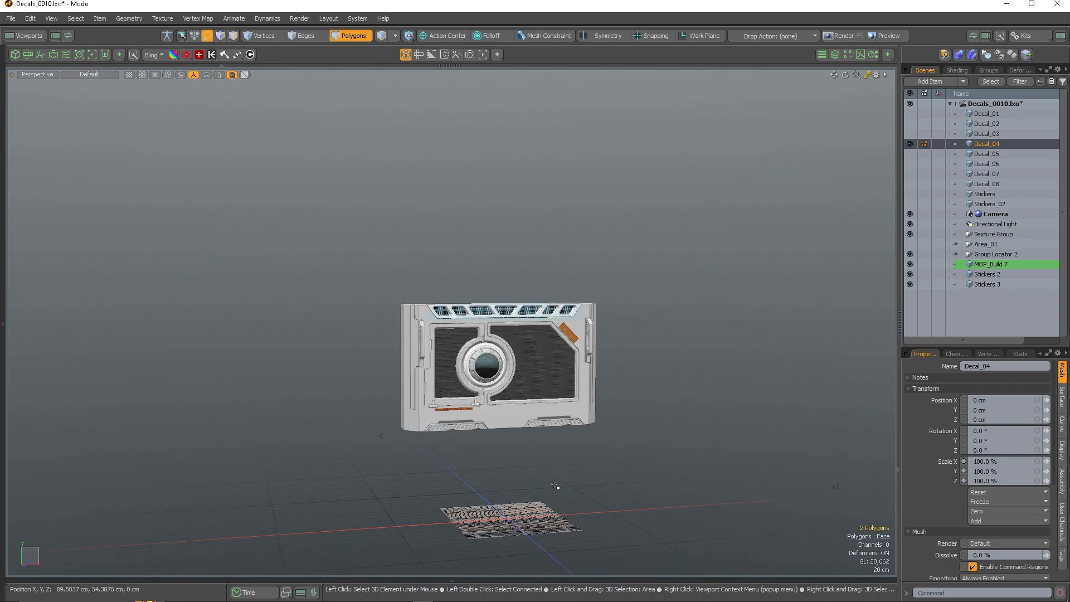
{"action": "key", "text": "5"}
{"action": "scroll", "coordinate": [518, 346], "scroll_direction": "up", "scroll_amount": 2}
{"action": "left_click", "coordinate": [913, 144]}
{"action": "scroll", "coordinate": [480, 441], "scroll_direction": "up", "scroll_amount": 4}
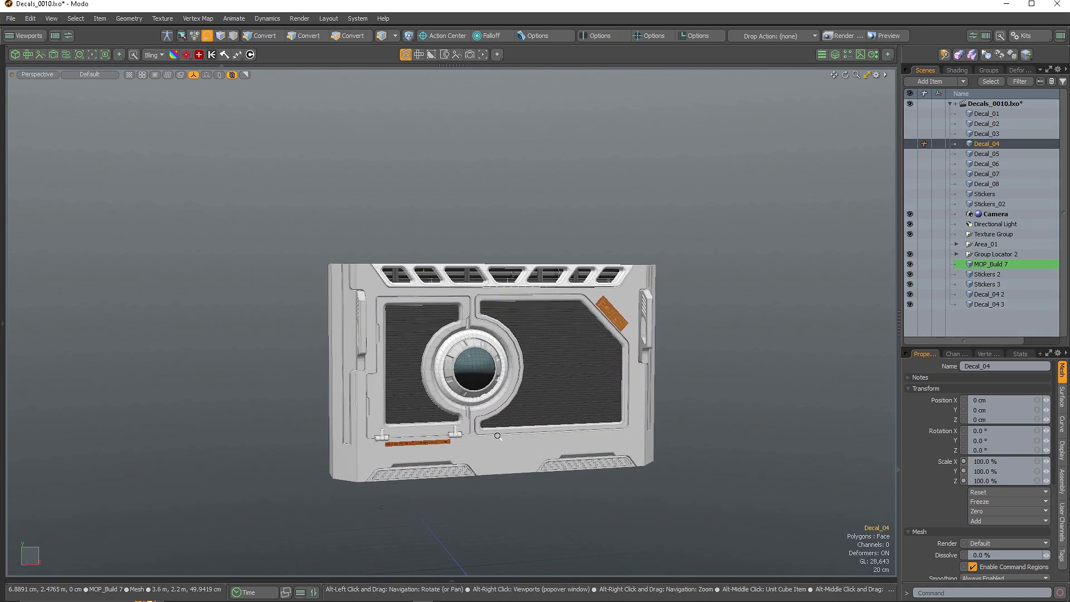
{"action": "left_click", "coordinate": [899, 323]}
{"action": "mouse_move", "coordinate": [624, 270]}
{"action": "left_mouse_down", "text": "alt"}
{"action": "mouse_move", "coordinate": [605, 296]}
{"action": "mouse_move", "coordinate": [631, 273]}
{"action": "left_mouse_up", "text": "alt"}
{"action": "scroll", "coordinate": [637, 276], "scroll_direction": "up", "scroll_amount": 2}
Switch the viewport to Advanced shading, orbit the textured wall panel and restore the side panels
{"action": "left_click", "coordinate": [87, 75]}
{"action": "left_click", "coordinate": [84, 150]}
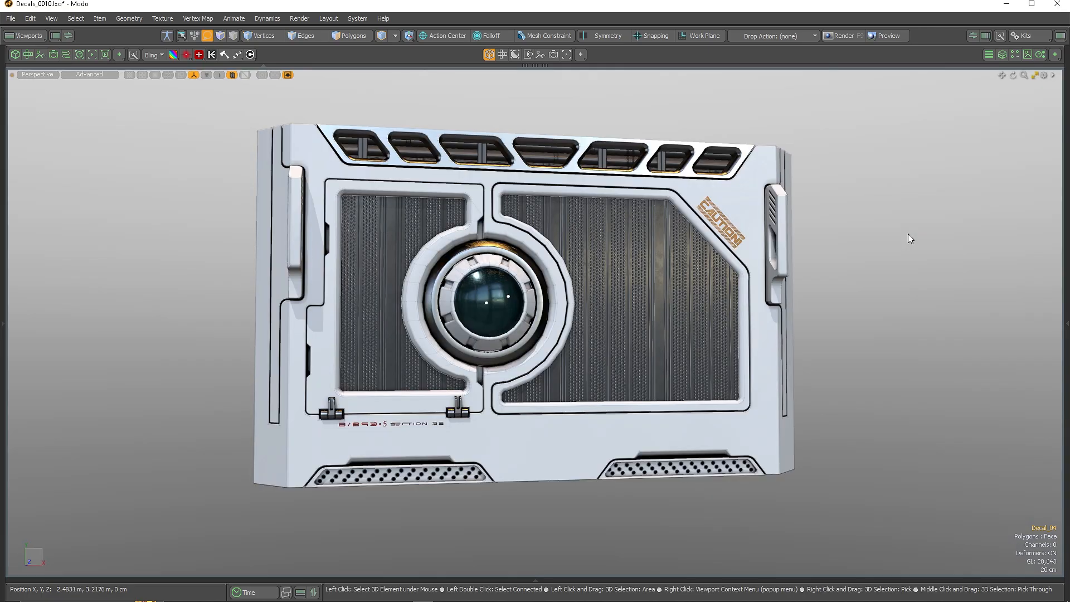
{"action": "mouse_move", "coordinate": [892, 289]}
{"action": "left_mouse_down", "text": "alt"}
{"action": "mouse_move", "coordinate": [809, 307]}
{"action": "mouse_move", "coordinate": [724, 279]}
{"action": "mouse_move", "coordinate": [627, 211]}
{"action": "left_mouse_up", "text": "alt"}
{"action": "scroll", "coordinate": [626, 212], "scroll_direction": "up", "scroll_amount": 5}
{"action": "scroll", "coordinate": [626, 212], "scroll_direction": "down", "scroll_amount": 6}
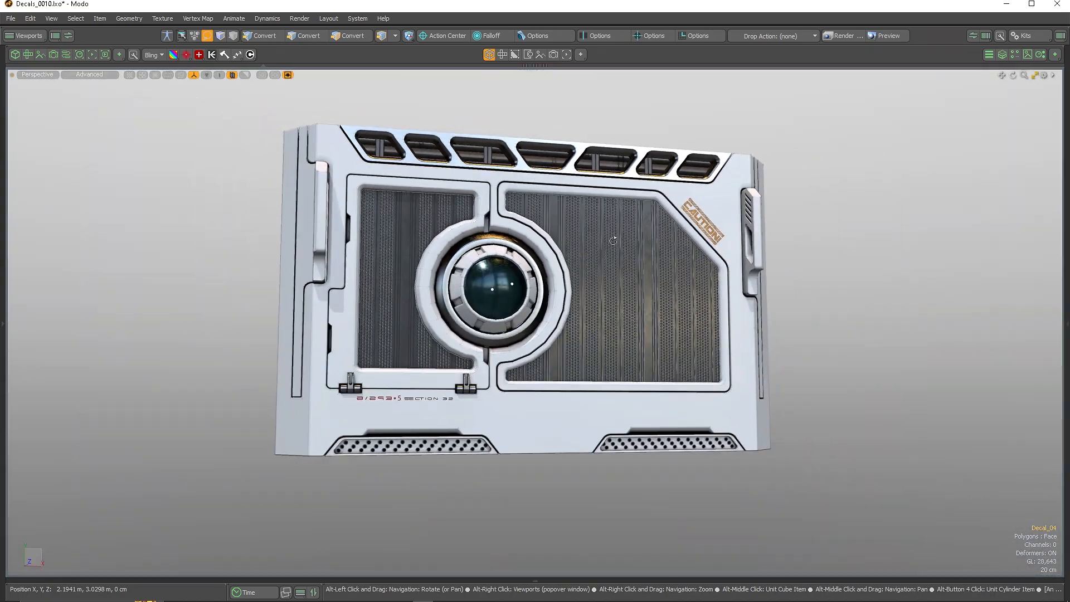
{"action": "key", "text": "0"}
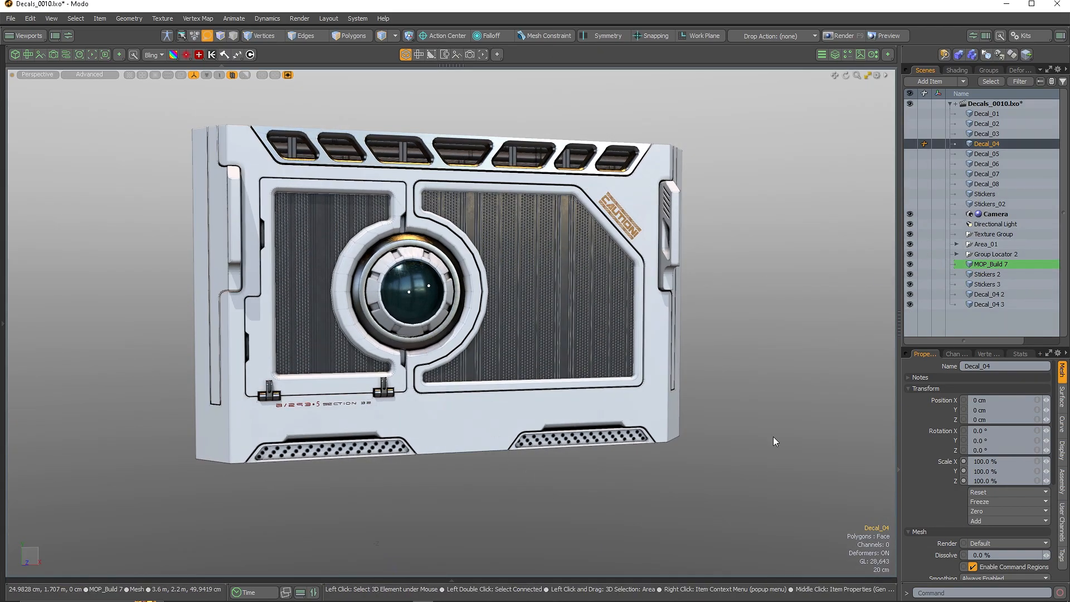
Show the whole corridor again and hide Area_01's Group Locator 2 through Decal_04 3 pieces
{"action": "key", "text": "u"}
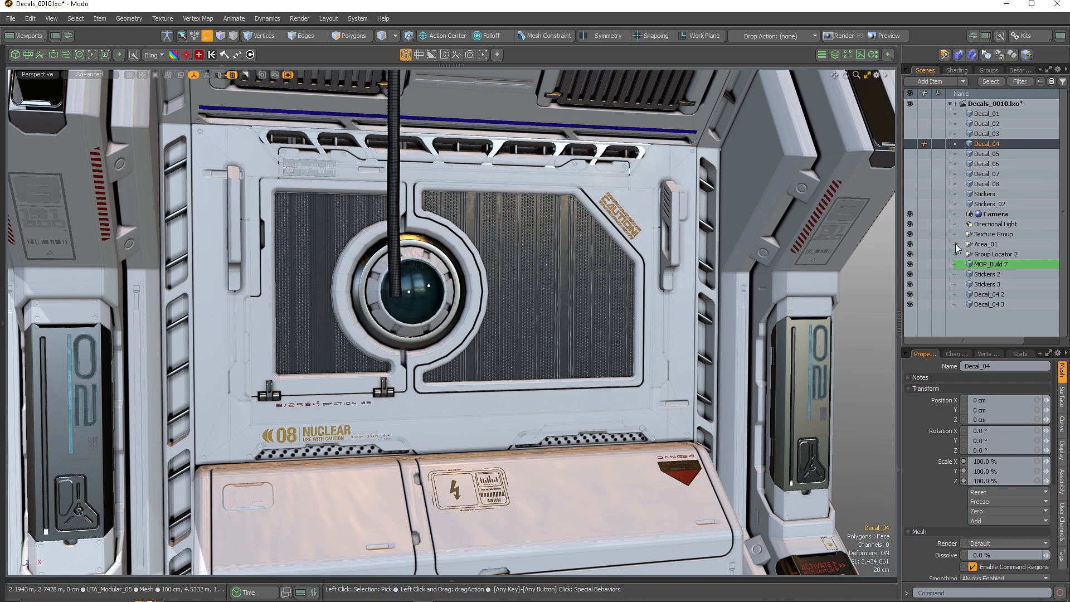
{"action": "left_click", "coordinate": [956, 245]}
{"action": "scroll", "coordinate": [999, 300], "scroll_direction": "down", "scroll_amount": 2}
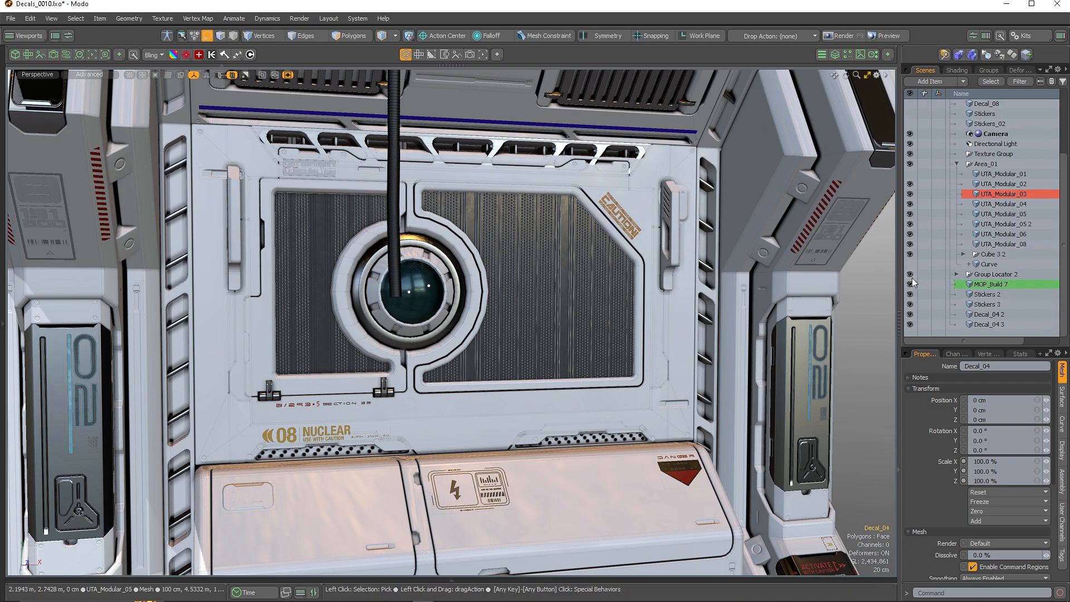
{"action": "left_click_drag", "start_coordinate": [912, 279], "coordinate": [910, 325]}
{"action": "scroll", "coordinate": [521, 310], "scroll_direction": "down", "scroll_amount": 3}
{"action": "left_click_drag", "start_coordinate": [520, 310], "coordinate": [456, 296], "text": "alt"}
Hide the central window module, unhide MOP_Build 7 through Decal_04 3 and Group Locator 2, and collapse Area_01
{"action": "left_click", "coordinate": [910, 199]}
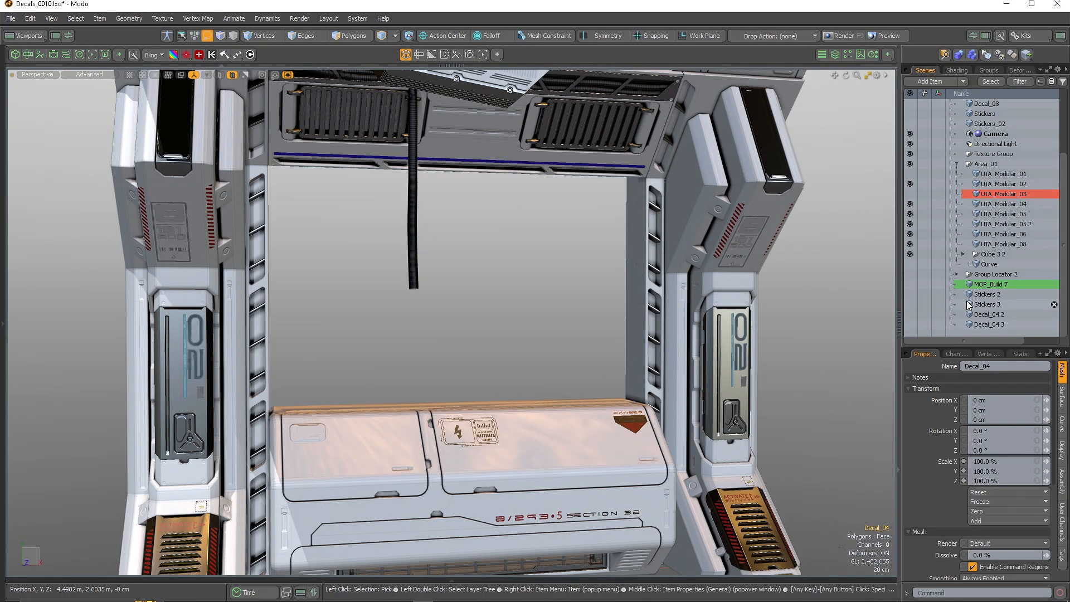
{"action": "left_click_drag", "start_coordinate": [910, 285], "coordinate": [909, 338]}
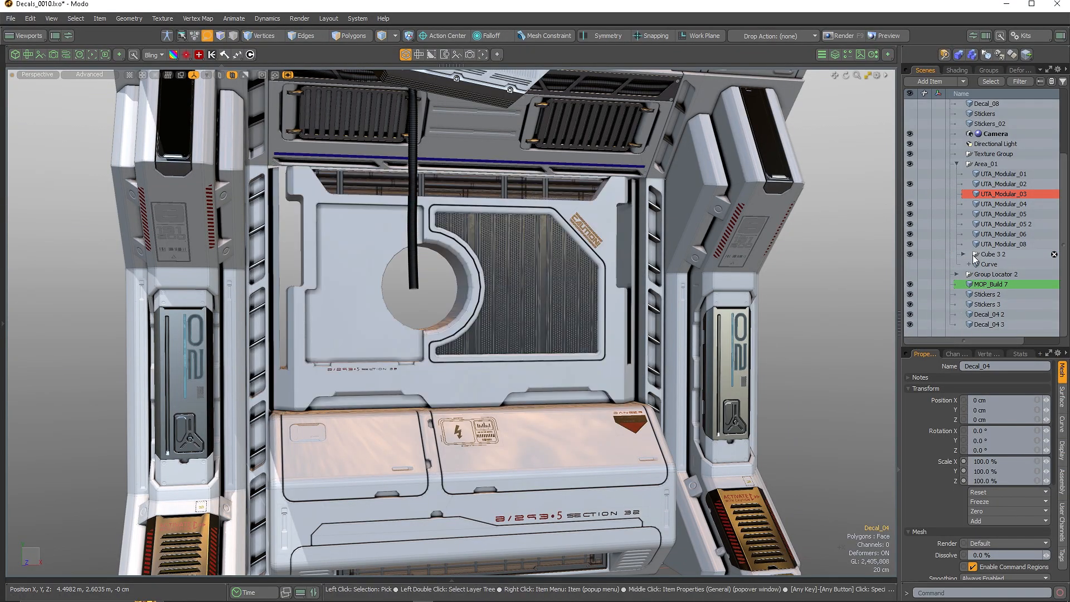
{"action": "left_click", "coordinate": [910, 274]}
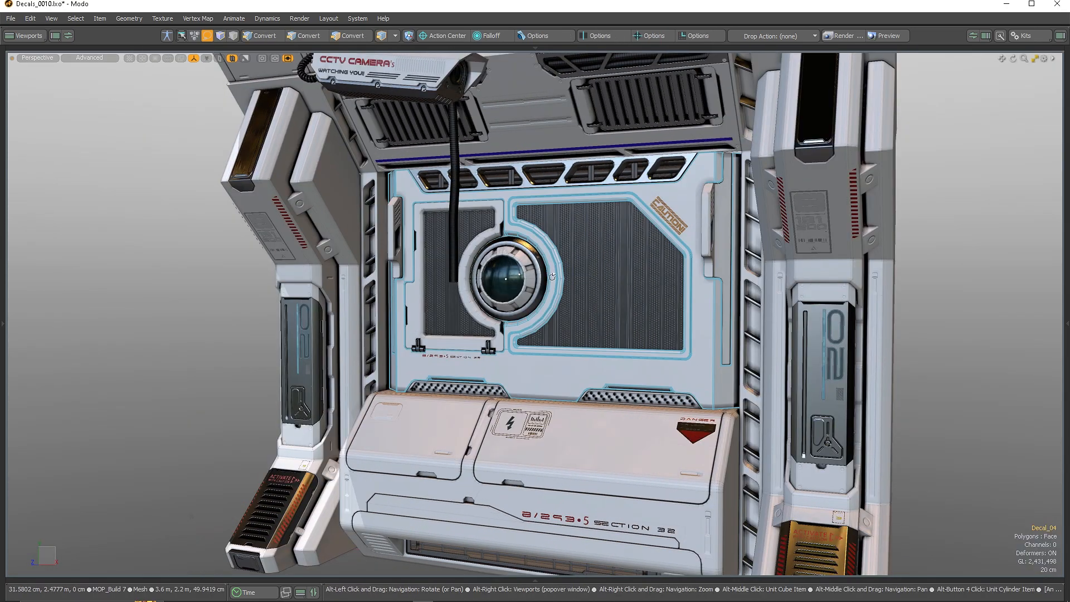
{"action": "left_click_drag", "start_coordinate": [696, 346], "coordinate": [581, 347], "text": "alt"}
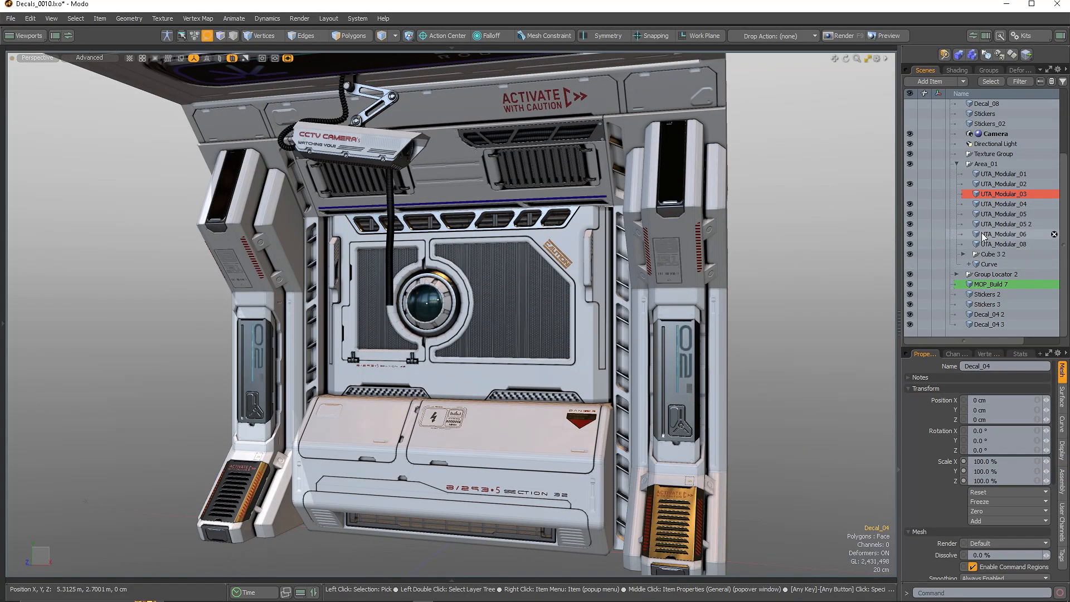
{"action": "left_click", "coordinate": [957, 164]}
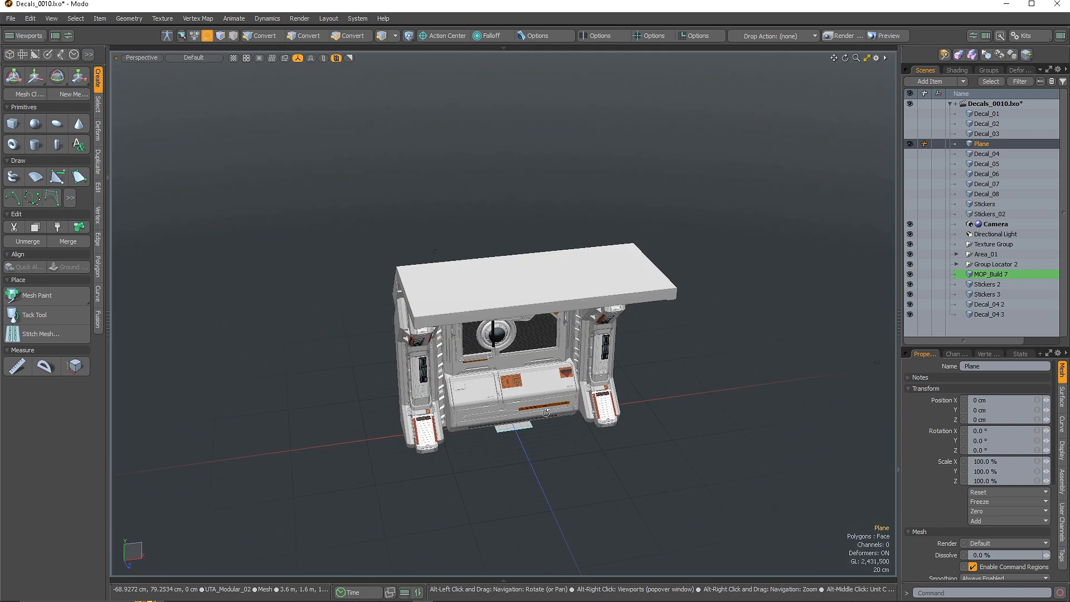
Scale the Plane up into a large ground floor and select its polygon
{"action": "key", "text": "y"}
{"action": "left_click_drag", "start_coordinate": [518, 424], "coordinate": [578, 514]}
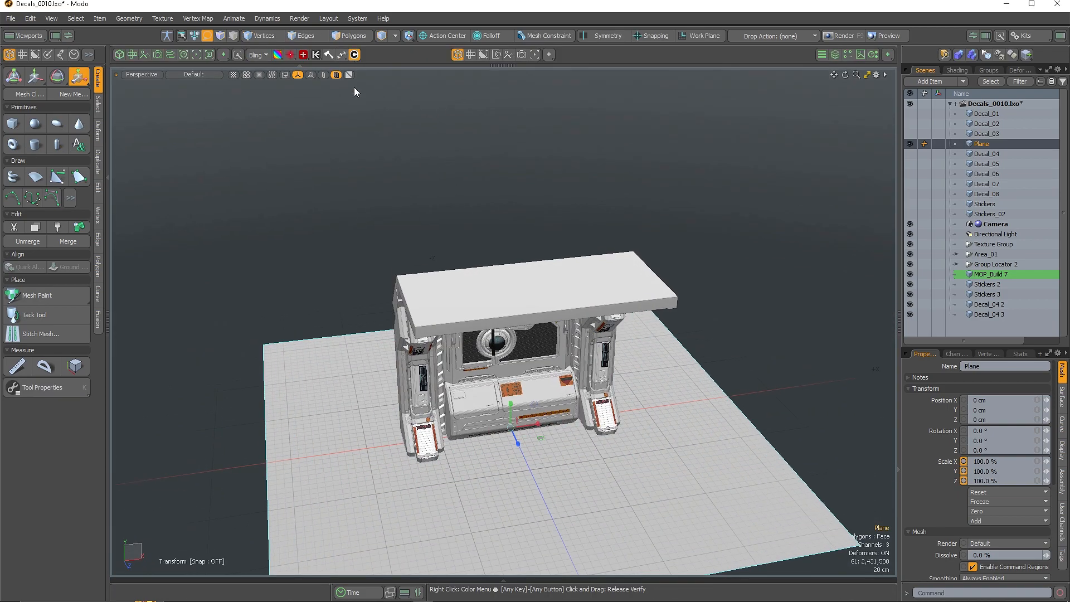
{"action": "left_click", "coordinate": [354, 54]}
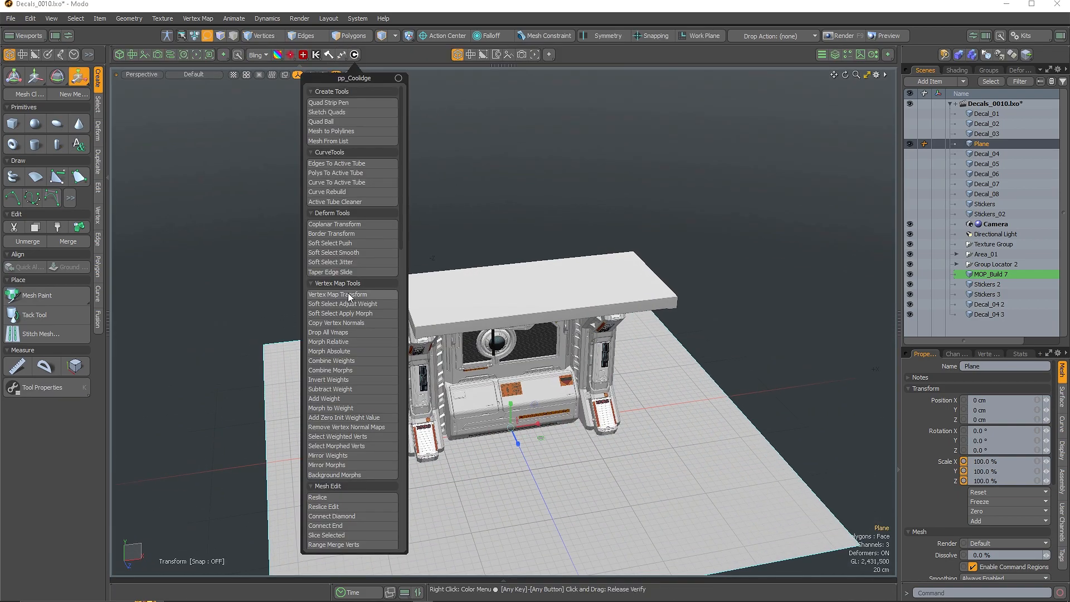
{"action": "left_click", "coordinate": [326, 282]}
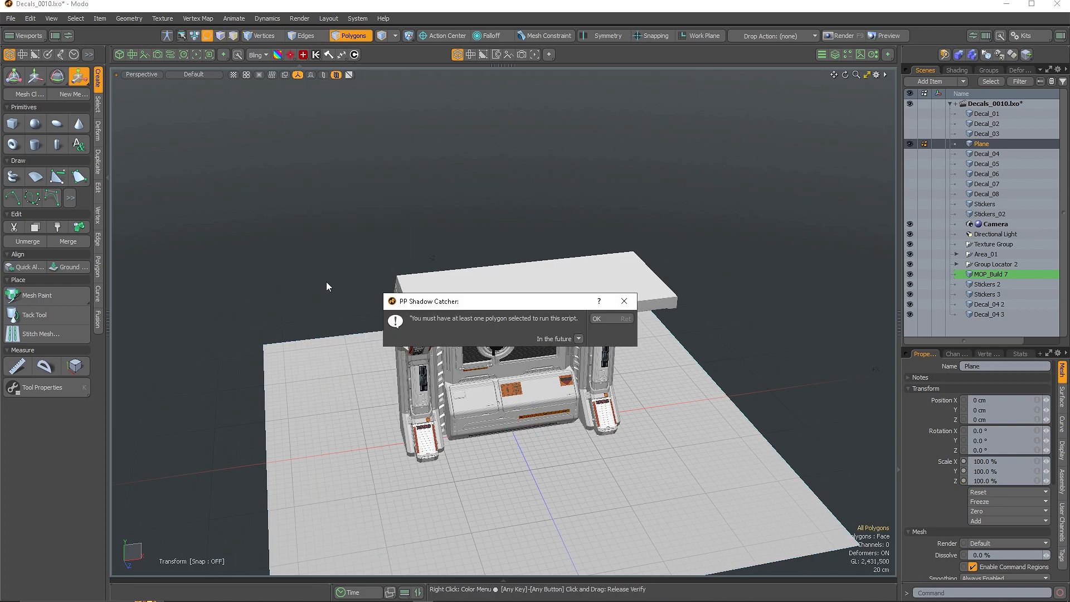
{"action": "left_click", "coordinate": [607, 317]}
{"action": "left_click", "coordinate": [556, 465]}
Apply the pp_Coolidge Shadow Catcher to the floor and view it from a low angle in Advanced shading
{"action": "left_click", "coordinate": [354, 54]}
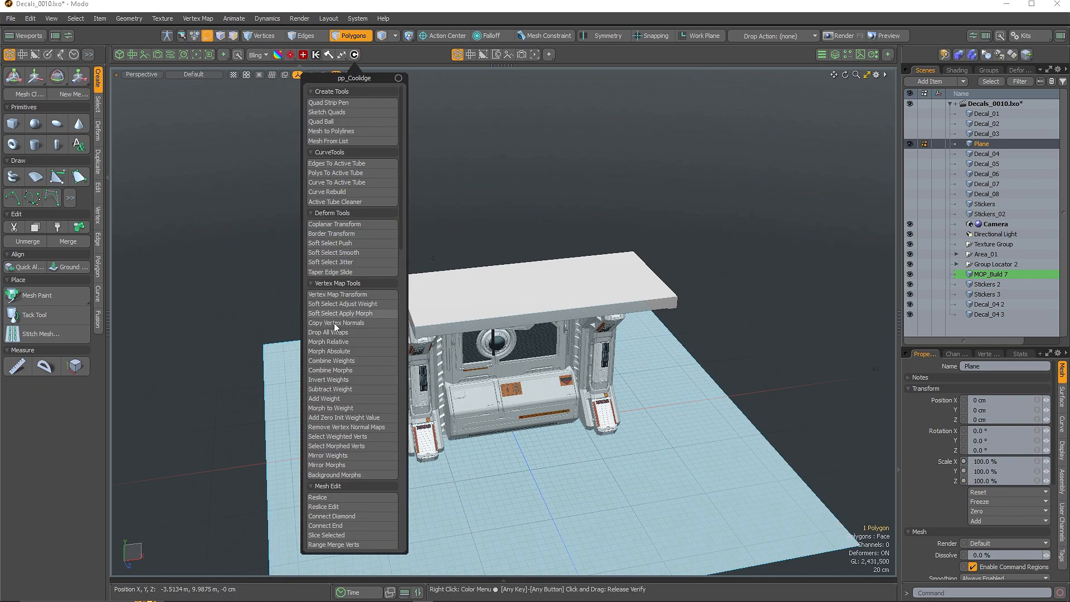
{"action": "scroll", "coordinate": [357, 257], "scroll_direction": "down", "scroll_amount": 5}
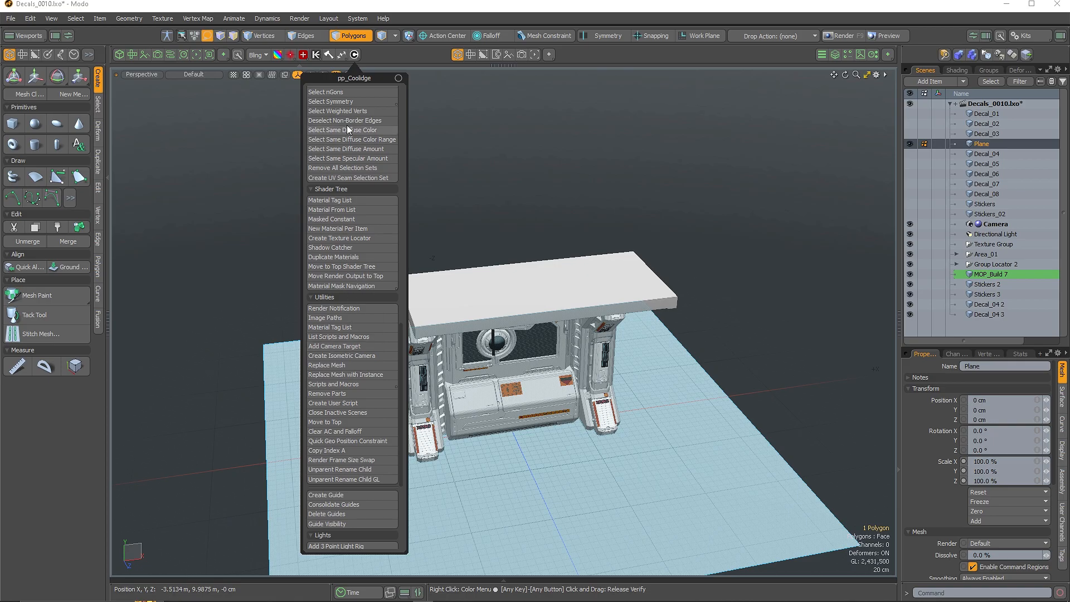
{"action": "left_click", "coordinate": [333, 249]}
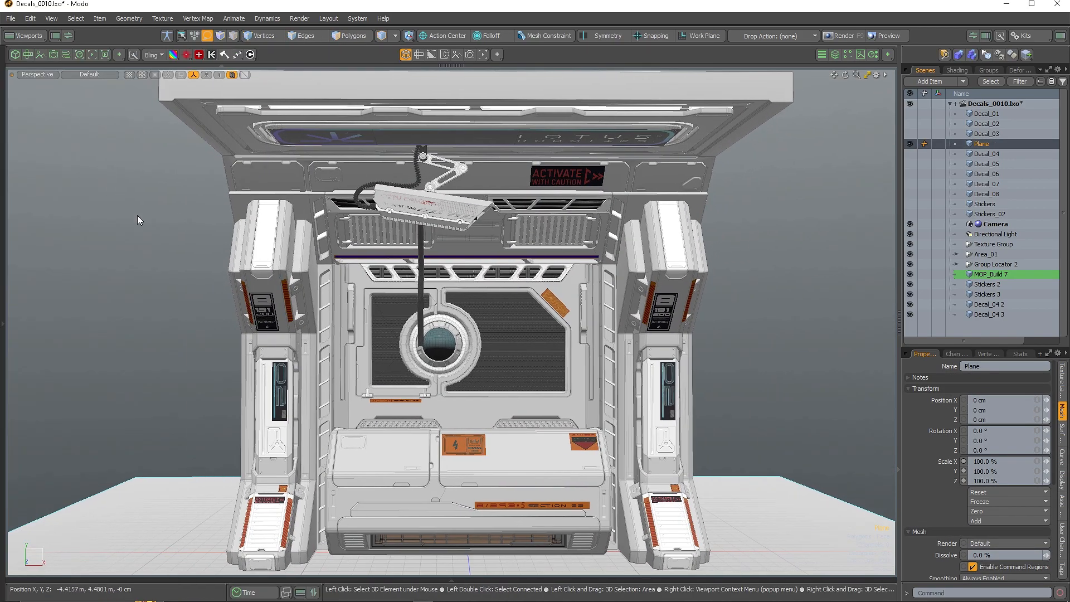
{"action": "key", "text": "Tab"}
{"action": "left_click_drag", "start_coordinate": [861, 263], "coordinate": [806, 245], "text": "alt"}
{"action": "left_click", "coordinate": [89, 76]}
{"action": "left_click", "coordinate": [115, 151]}
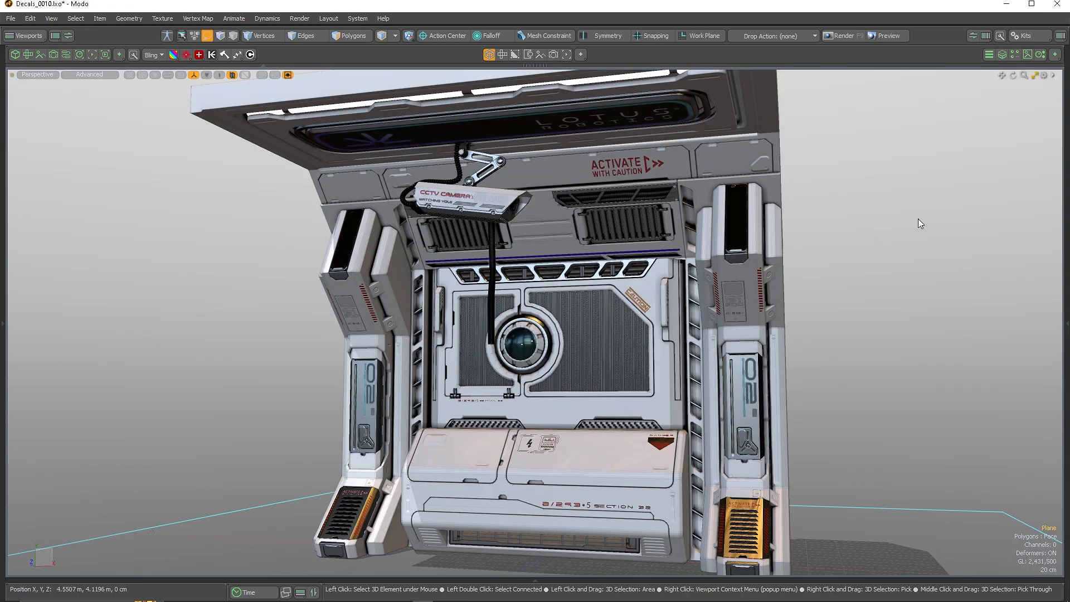
Orbit and zoom to a frontal view of the corridor wall panels and restore the side panels
{"action": "left_click_drag", "start_coordinate": [194, 305], "coordinate": [611, 491], "text": "alt"}
{"action": "right_click_drag", "start_coordinate": [611, 490], "coordinate": [666, 491], "text": "alt"}
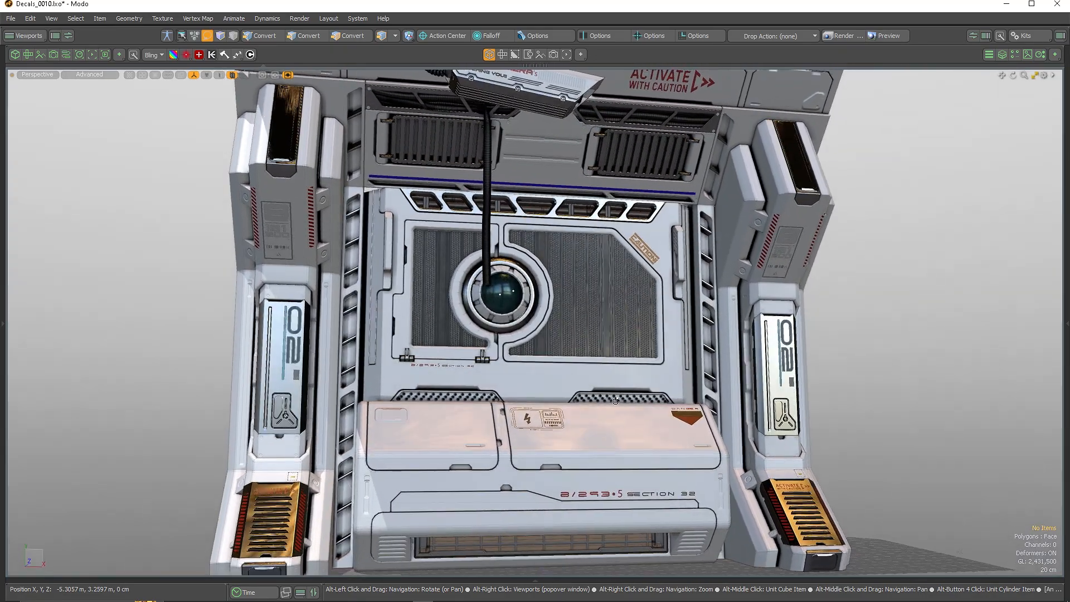
{"action": "left_click", "coordinate": [1045, 76]}
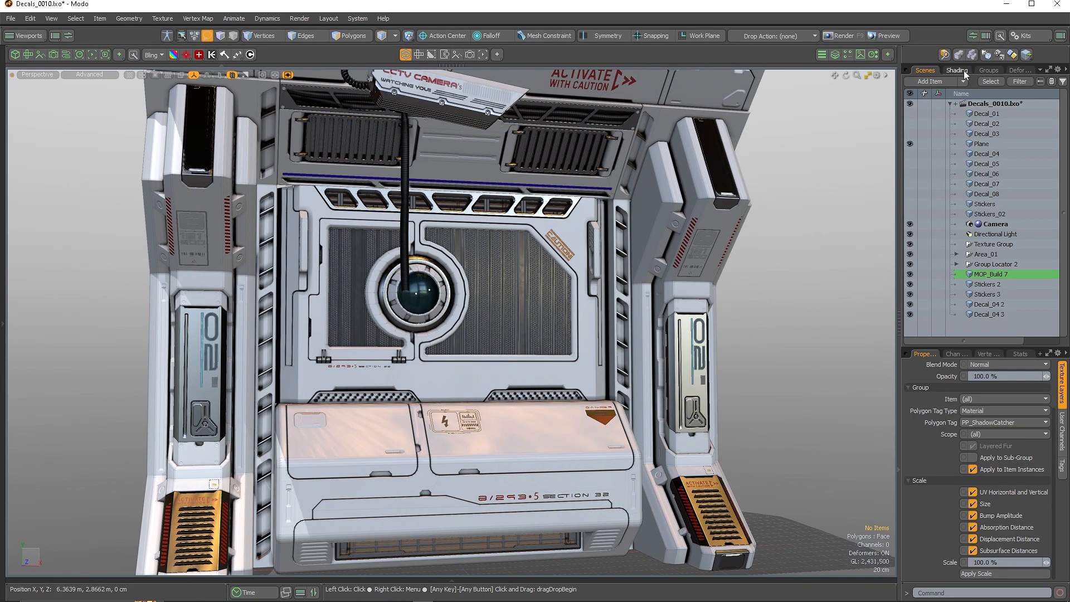
Set the Pattern_3 scifi2_normal 3 texture's horizontal and vertical wrap to 3.0 instead of 7
{"action": "left_click", "coordinate": [956, 70]}
{"action": "left_click", "coordinate": [910, 236]}
{"action": "left_click", "coordinate": [909, 236]}
{"action": "left_click", "coordinate": [910, 236]}
{"action": "left_click", "coordinate": [935, 236]}
{"action": "left_click", "coordinate": [966, 257]}
{"action": "left_click", "coordinate": [1001, 471]}
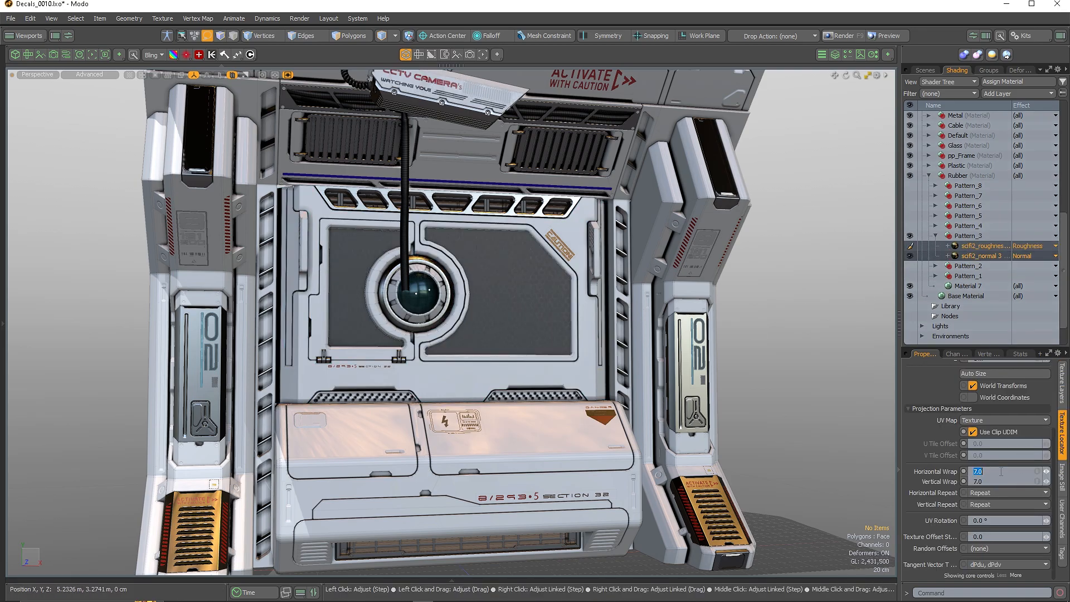
{"action": "left_click_drag", "start_coordinate": [849, 342], "coordinate": [533, 351], "text": "alt"}
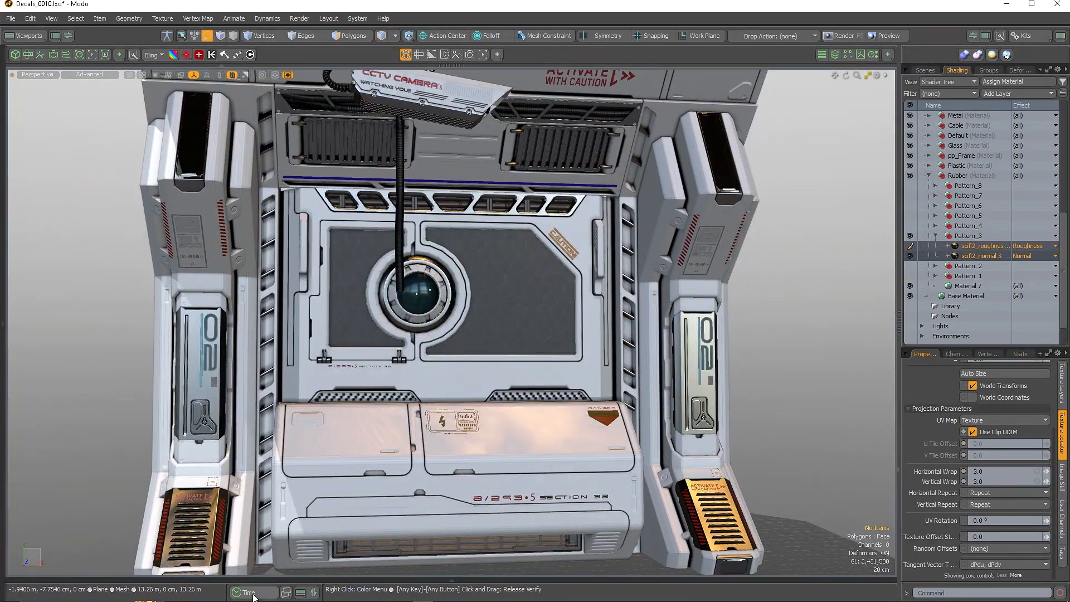
Show the animation timeline and rewind to frame 0 for playback
{"action": "left_click", "coordinate": [253, 593]}
{"action": "left_click", "coordinate": [900, 192]}
{"action": "left_click", "coordinate": [378, 569]}
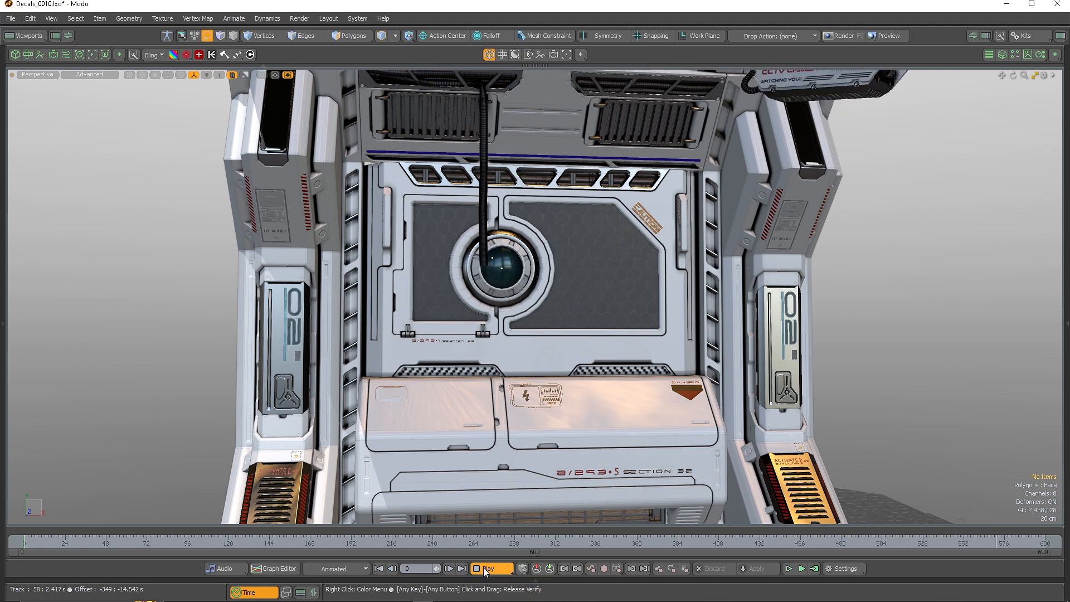
Stop playback at frame 587, orbit and zoom around the finished corridor, and hide the timeline
{"action": "left_click", "coordinate": [483, 567]}
{"action": "left_click_drag", "start_coordinate": [886, 298], "coordinate": [560, 279], "text": "alt"}
{"action": "right_click_drag", "start_coordinate": [560, 278], "coordinate": [524, 270], "text": "alt"}
{"action": "left_click_drag", "start_coordinate": [524, 270], "coordinate": [609, 301], "text": "alt"}
{"action": "left_click_drag", "start_coordinate": [609, 299], "coordinate": [587, 304], "text": "alt"}
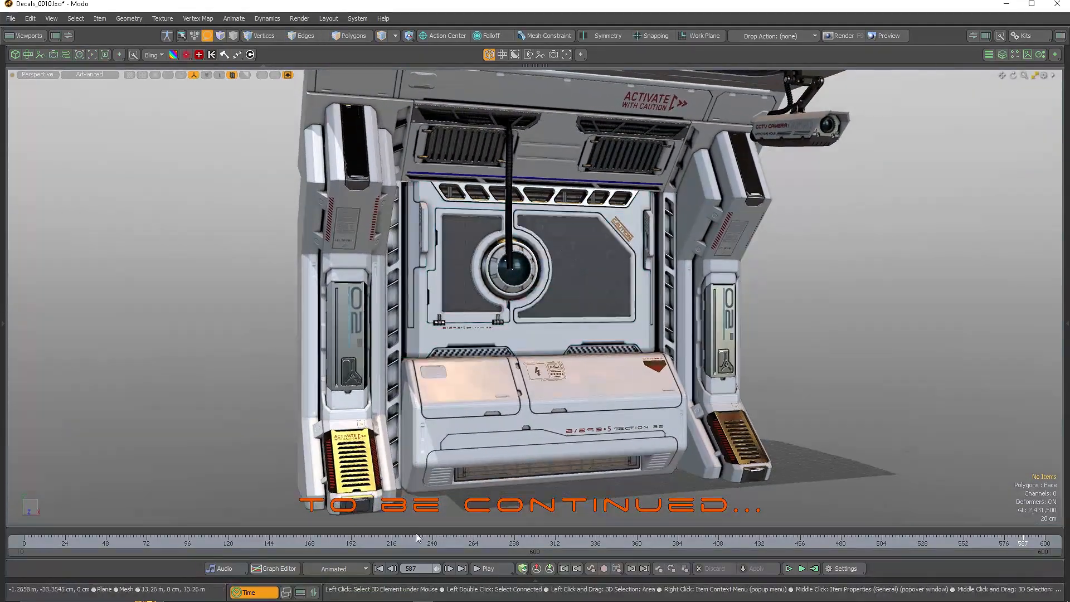